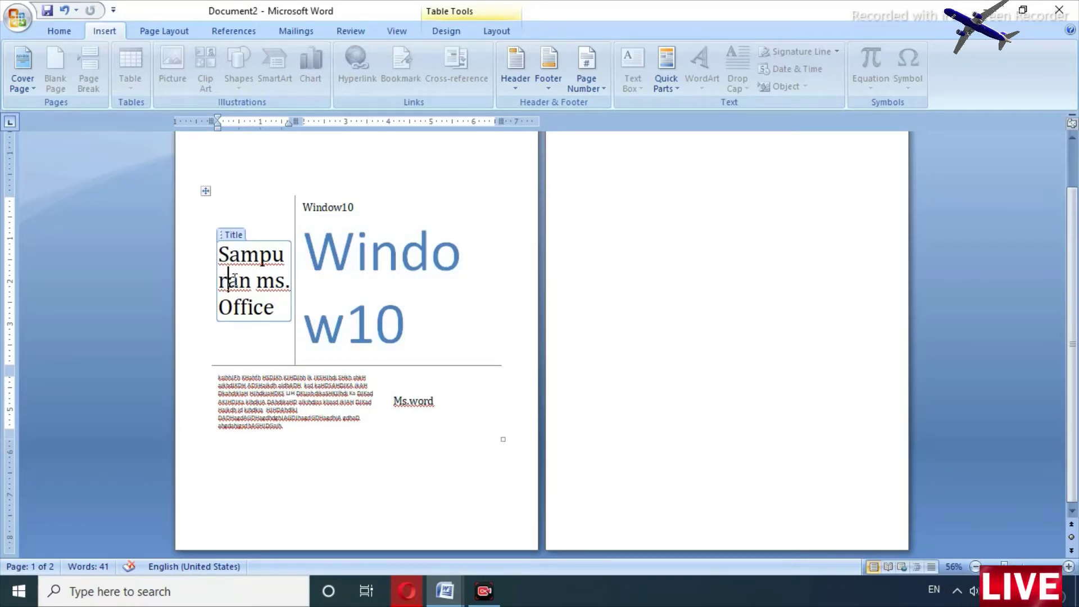
# Replace the current cover page with the built-in Cubicles design.
pyautogui.click(235, 280)
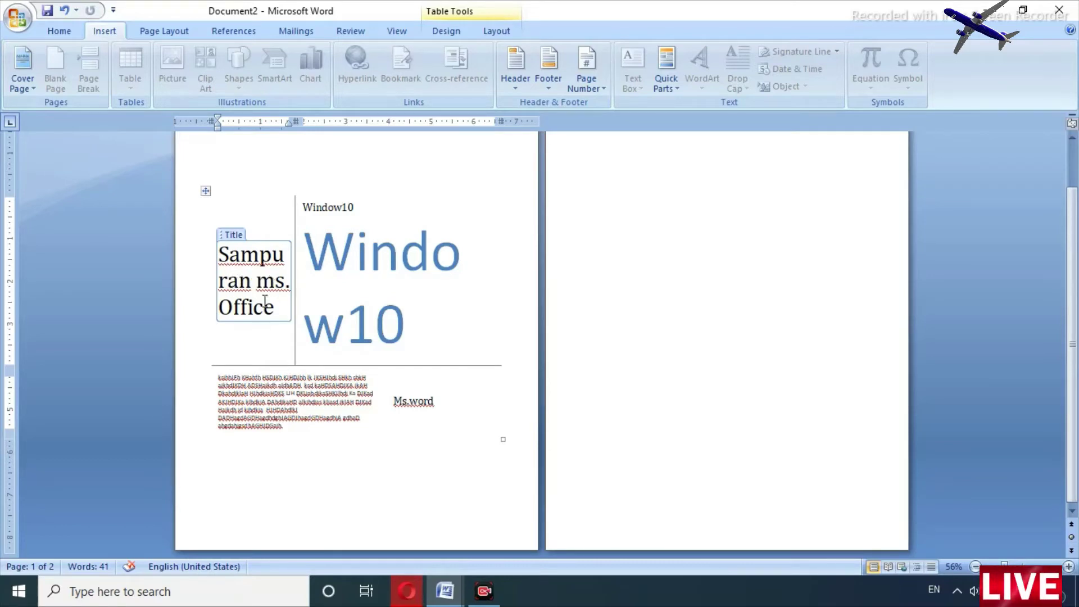
pyautogui.click(23, 79)
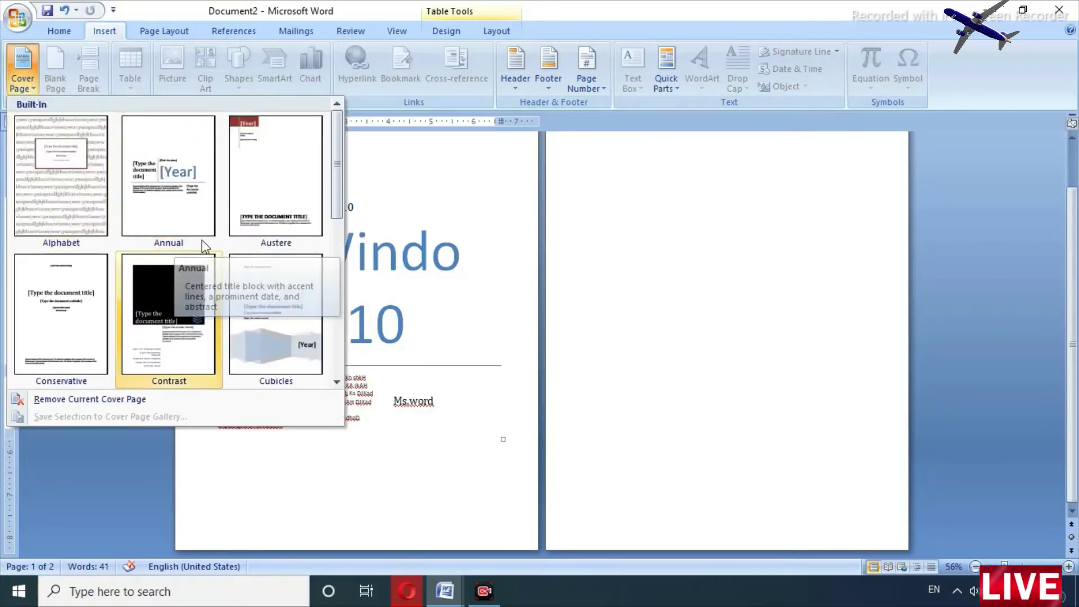
pyautogui.click(261, 323)
pyautogui.doubleClick(453, 471)
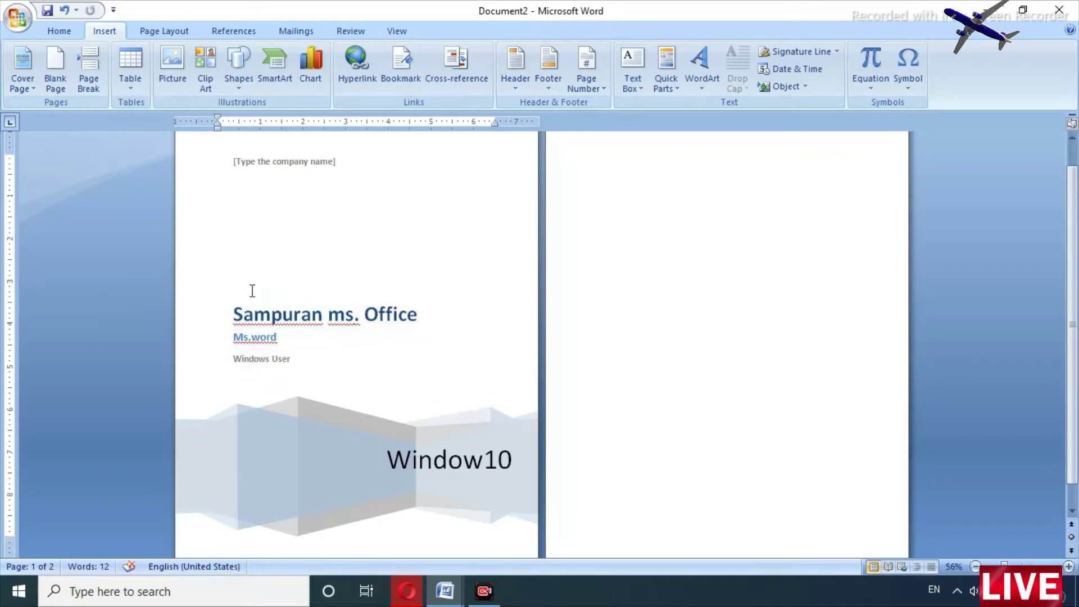
pyautogui.scroll(-1, 260, 309)
pyautogui.scroll(2, 261, 309)
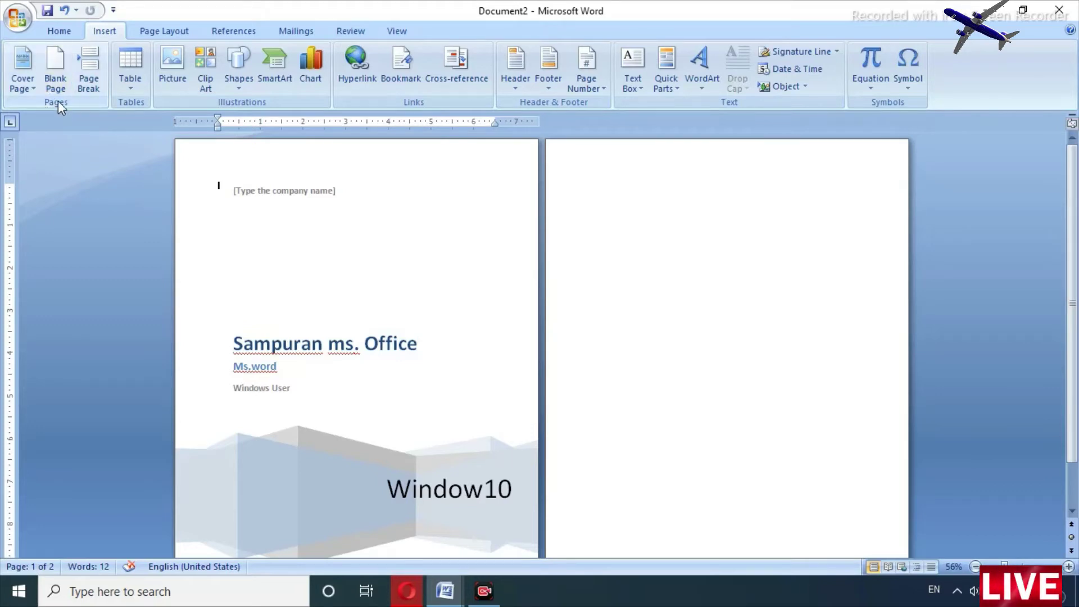
# Insert a blank page ahead of the Cubicles cover page and review the resulting page order.
pyautogui.click(56, 62)
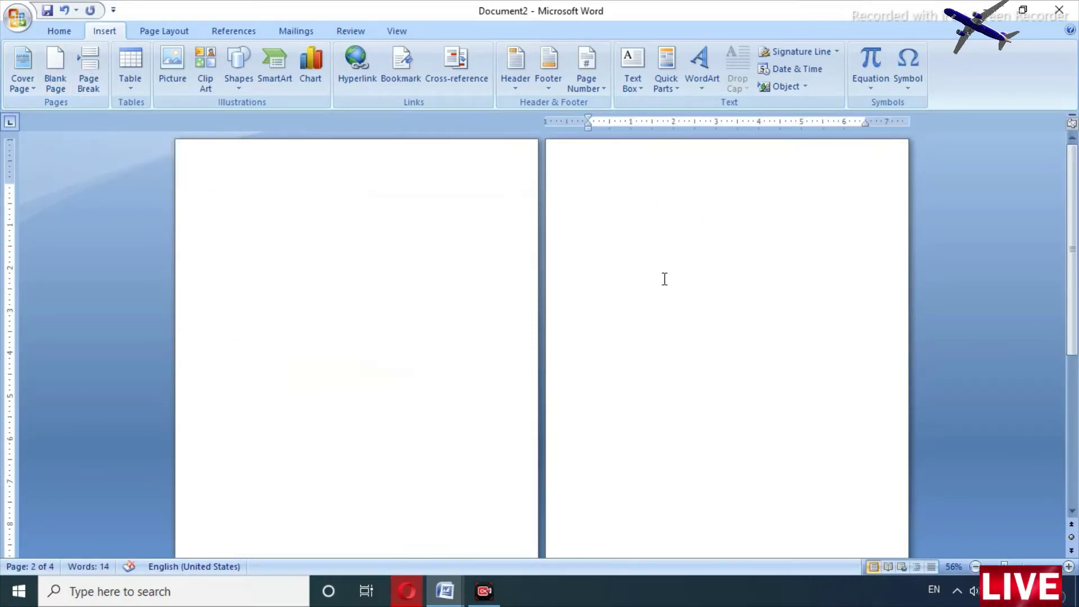
pyautogui.scroll(-10, 664, 279)
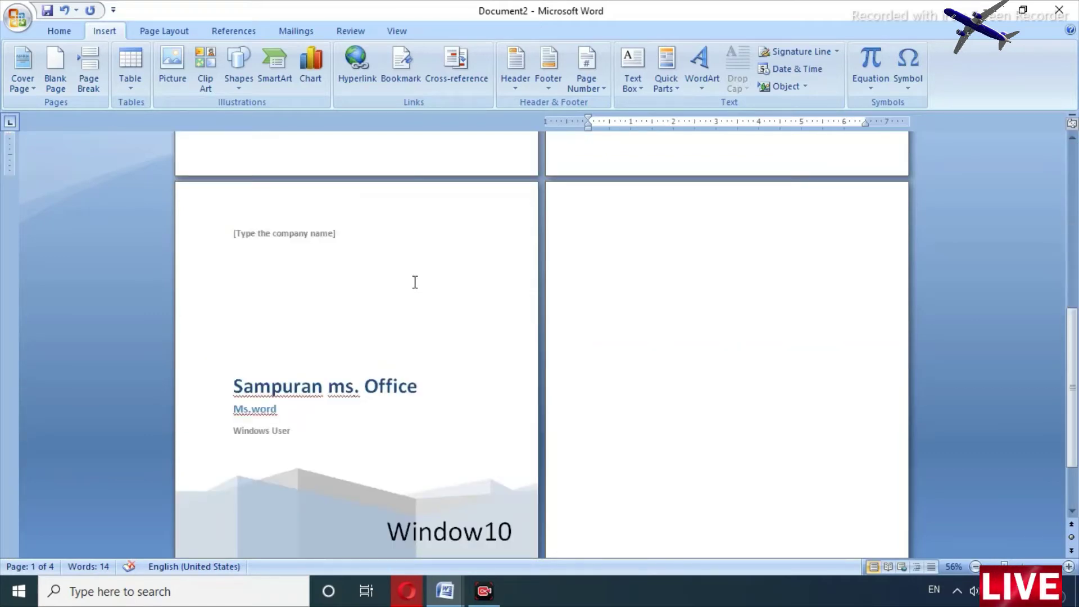
pyautogui.scroll(-3, 361, 265)
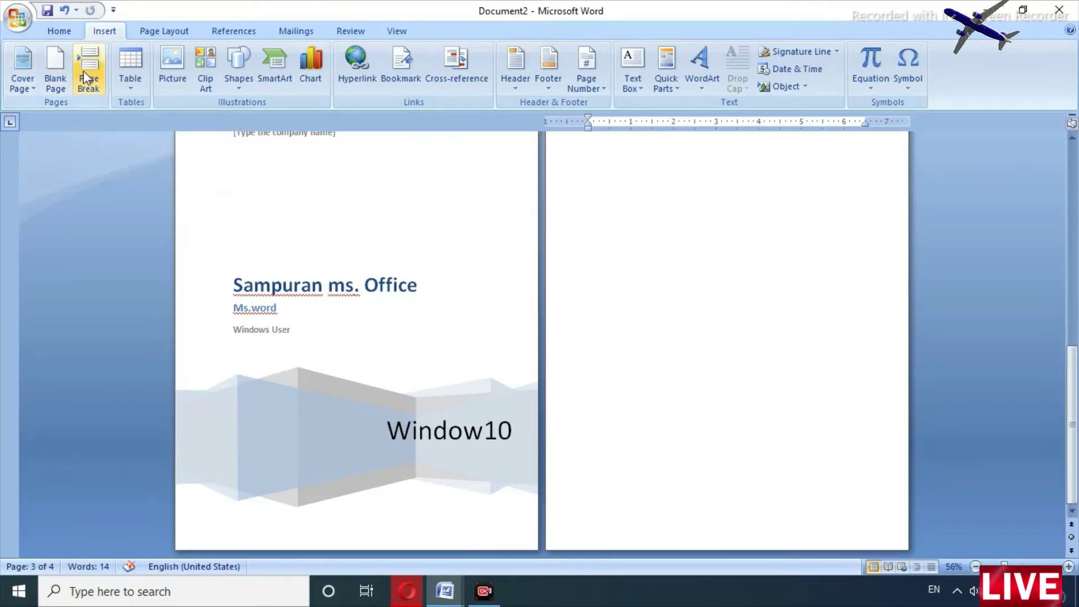
pyautogui.scroll(5, 335, 322)
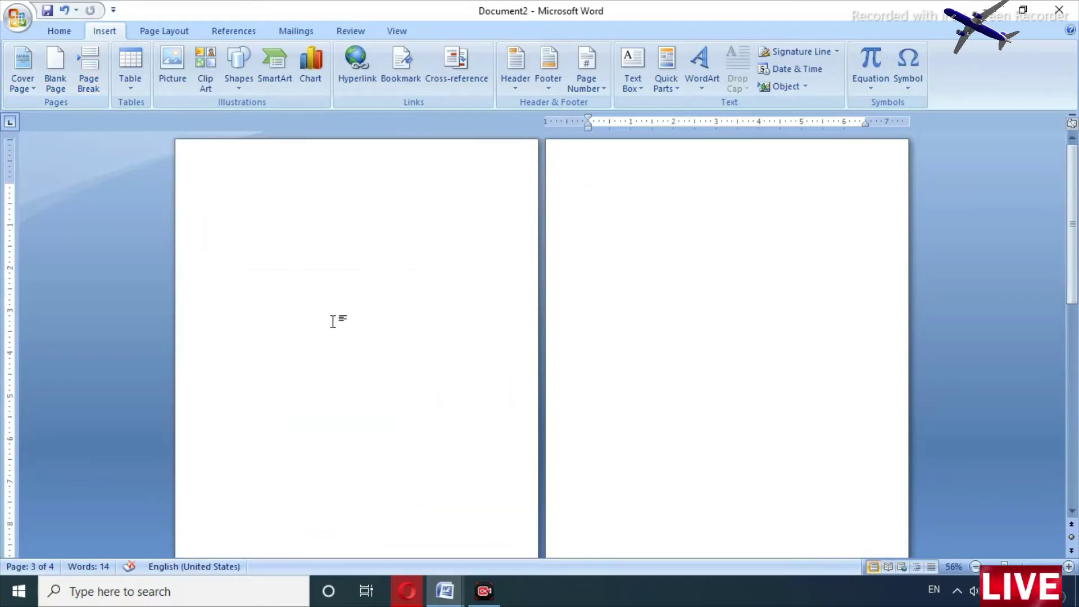
# Try a page break at the start of the blank first page, with a short trial text typed and erased.
pyautogui.click(270, 195)
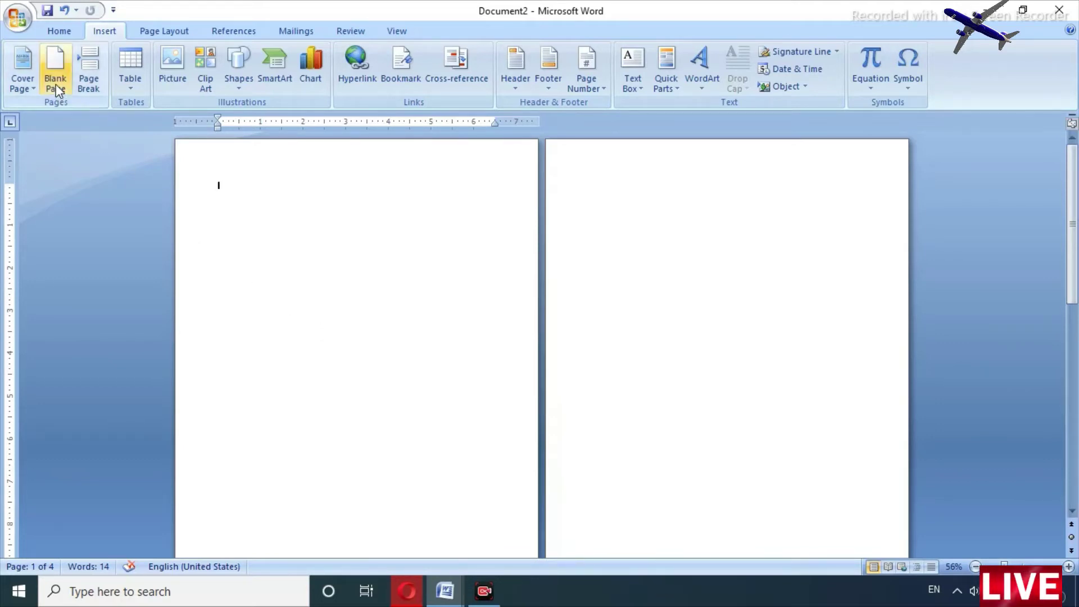
pyautogui.click(89, 80)
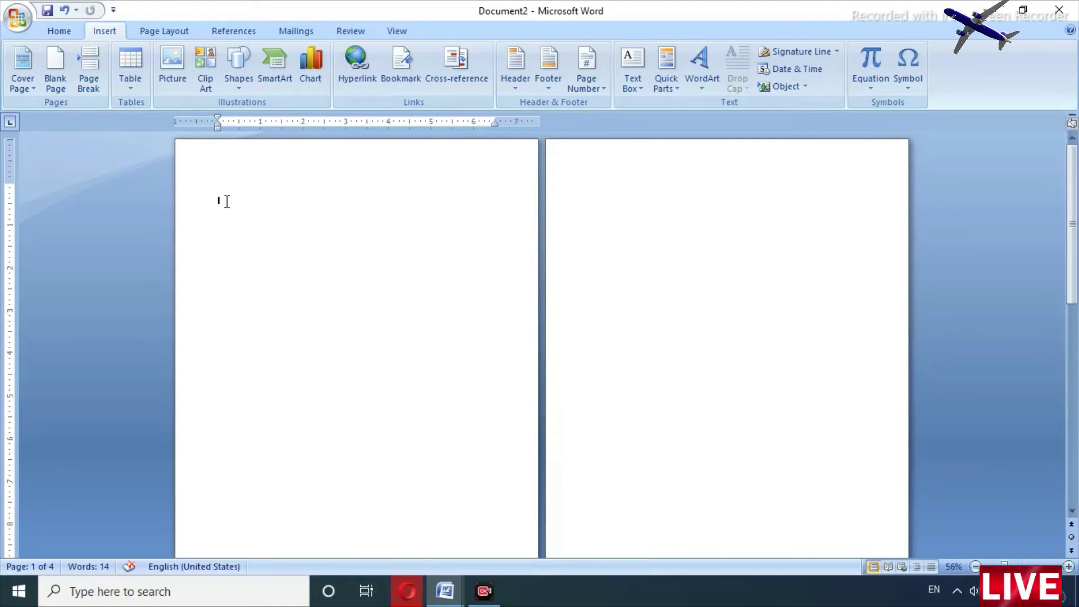
pyautogui.write('one.')
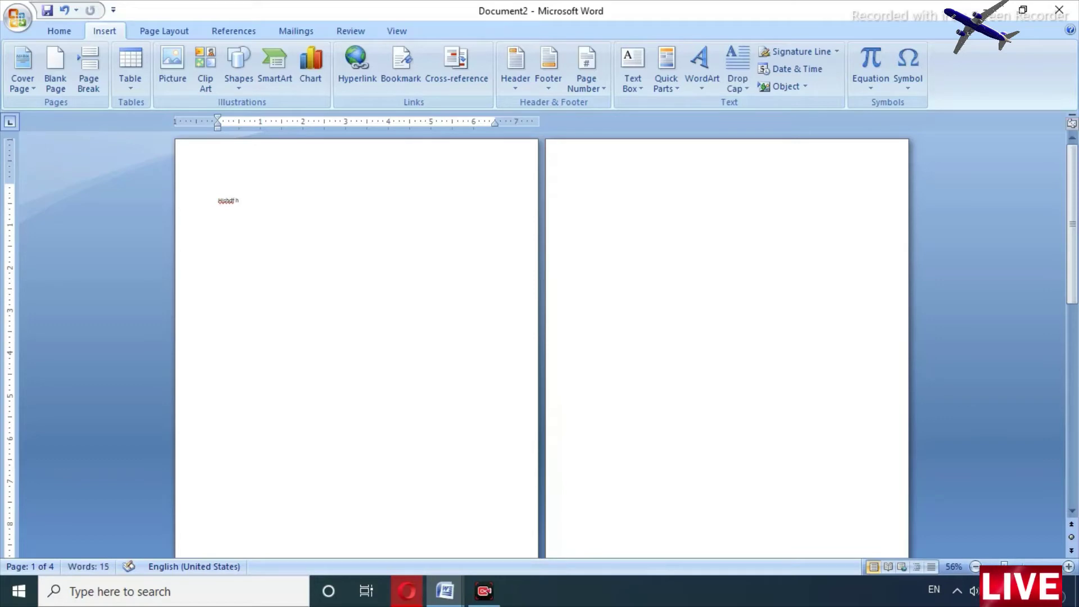
pyautogui.press('BackSpace')
pyautogui.press('BackSpace')
pyautogui.press('BackSpace')
pyautogui.press('BackSpace')
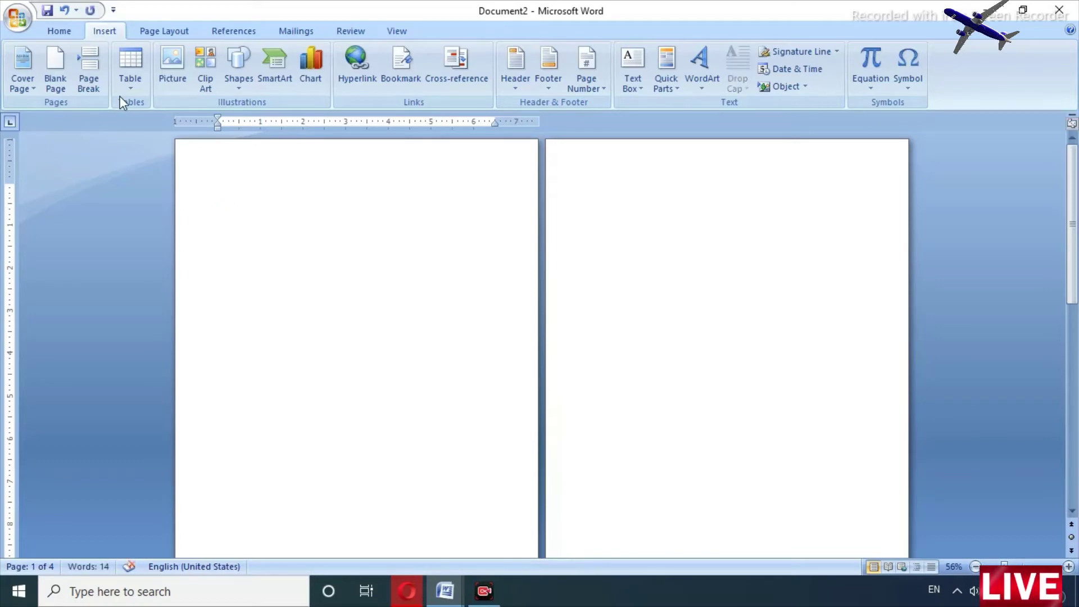
pyautogui.click(67, 36)
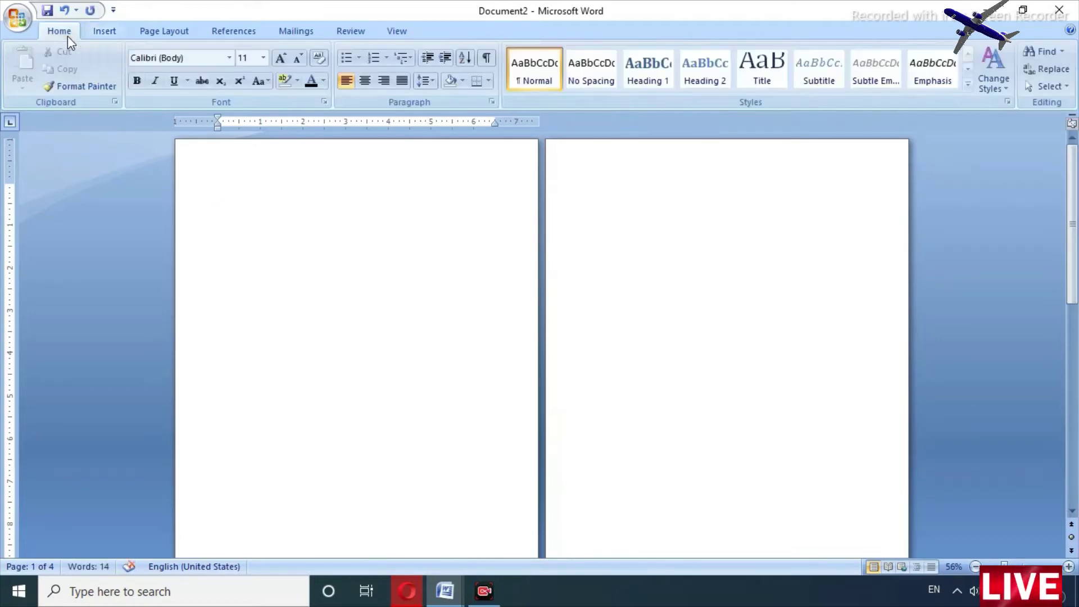
pyautogui.click(263, 58)
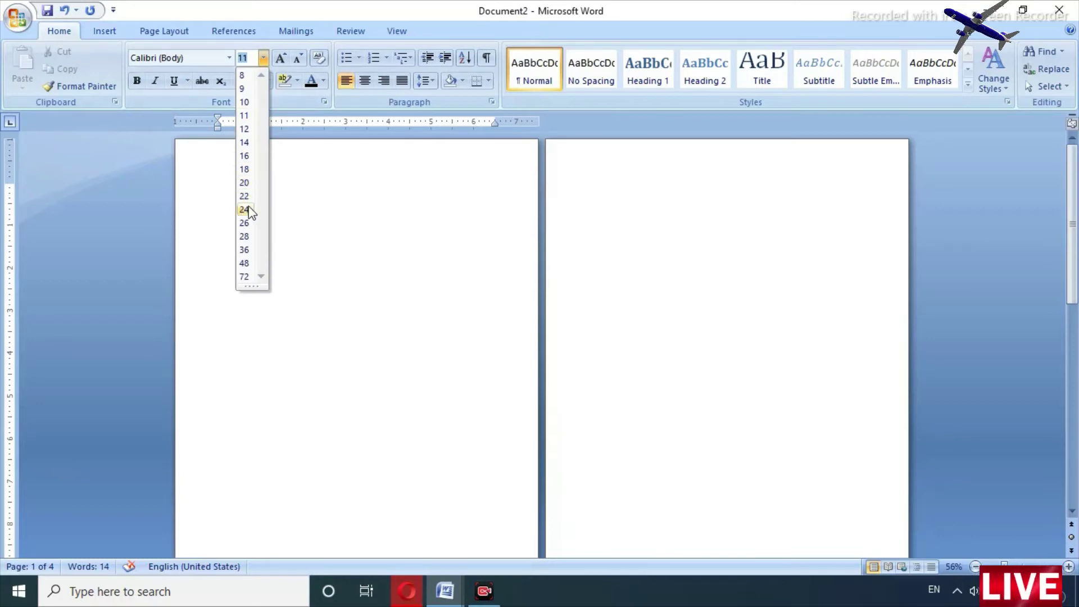
pyautogui.click(244, 209)
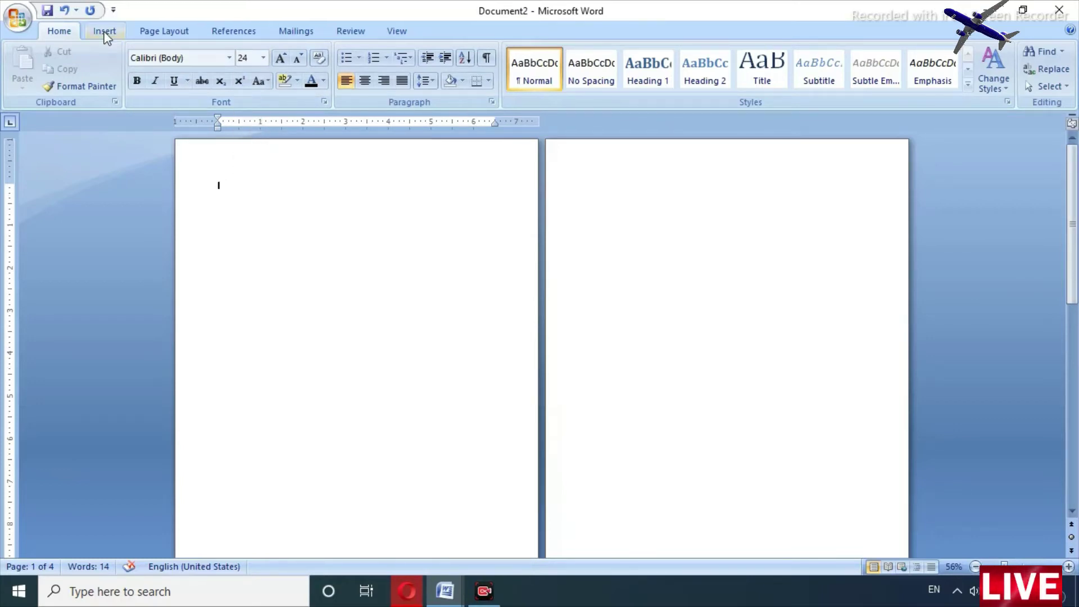
pyautogui.click(104, 32)
pyautogui.write('sadsad')
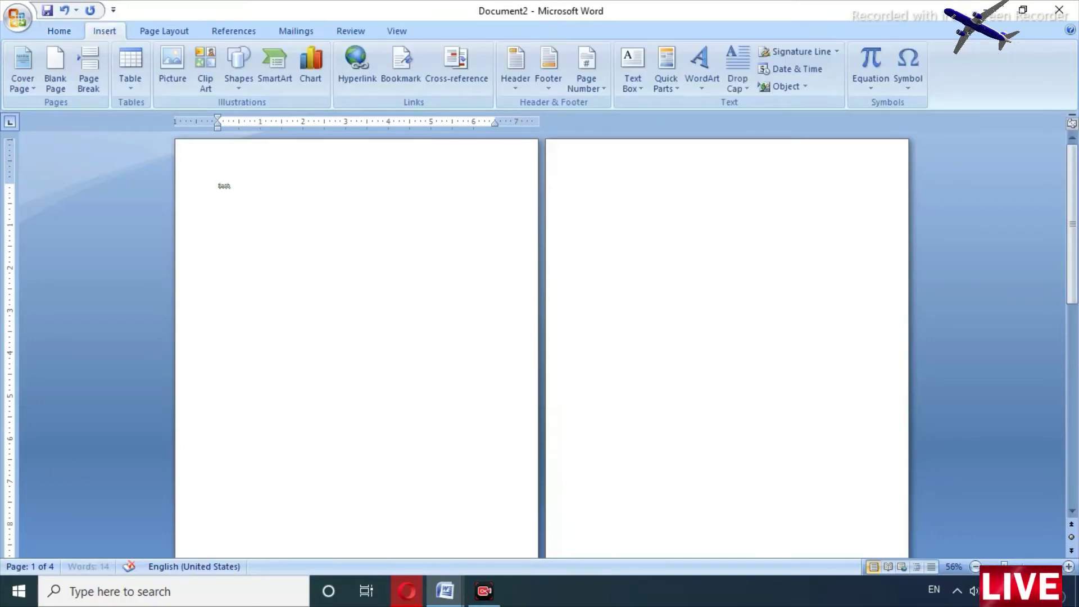
pyautogui.press('BackSpace')
pyautogui.press('BackSpace')
pyautogui.press('BackSpace')
pyautogui.press('BackSpace')
pyautogui.press('BackSpace')
pyautogui.press('BackSpace')
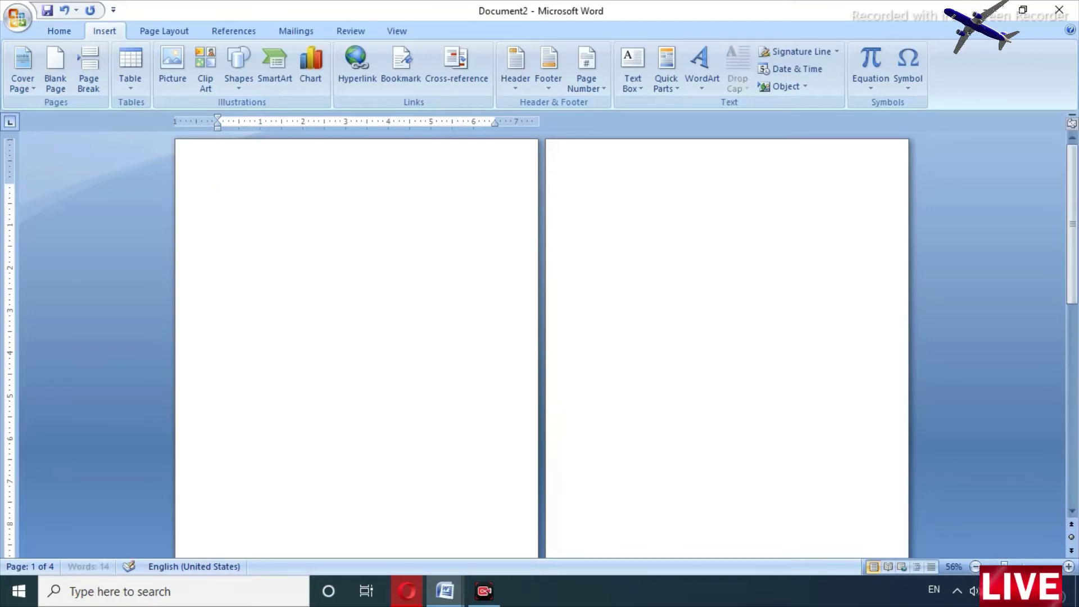
# Start a line of filler text on the first page and continue it at font size 36 with "gdfgdggh".
pyautogui.write('sads')
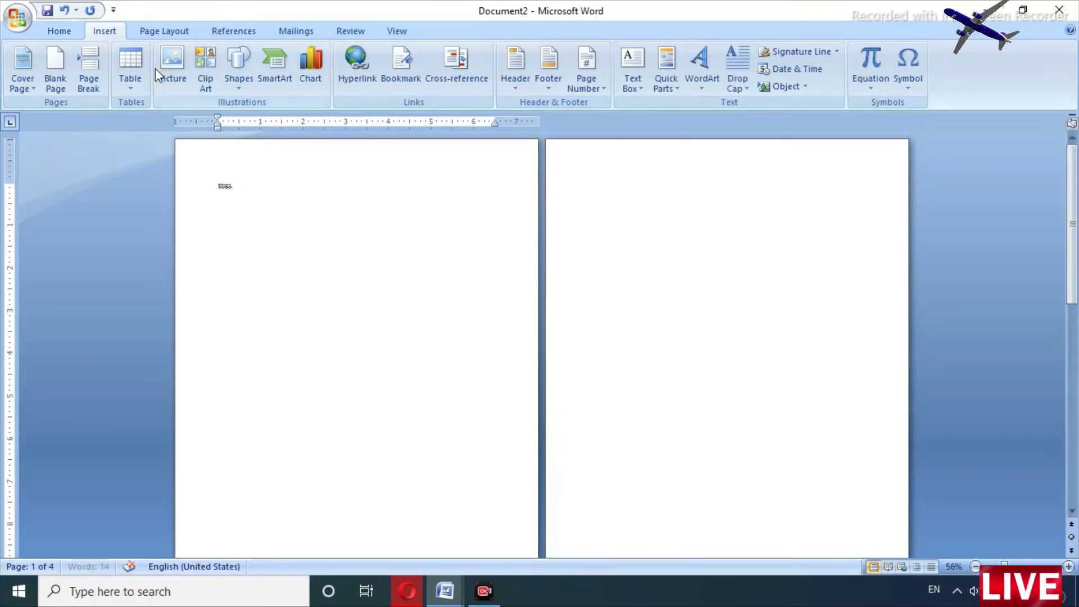
pyautogui.click(66, 31)
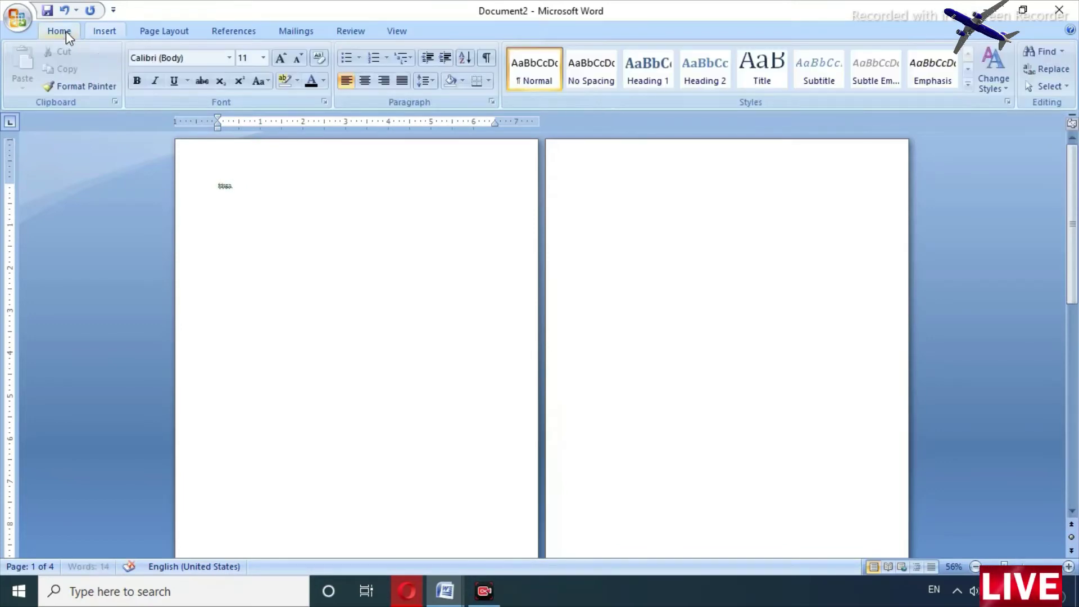
pyautogui.click(263, 58)
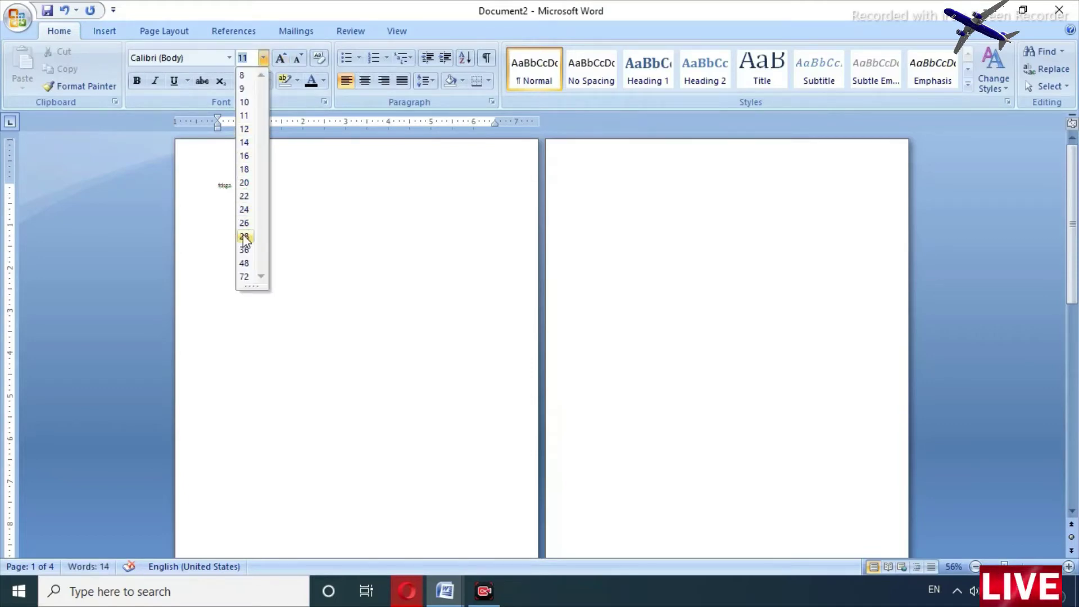
pyautogui.click(243, 255)
pyautogui.write('gdfgdggh')
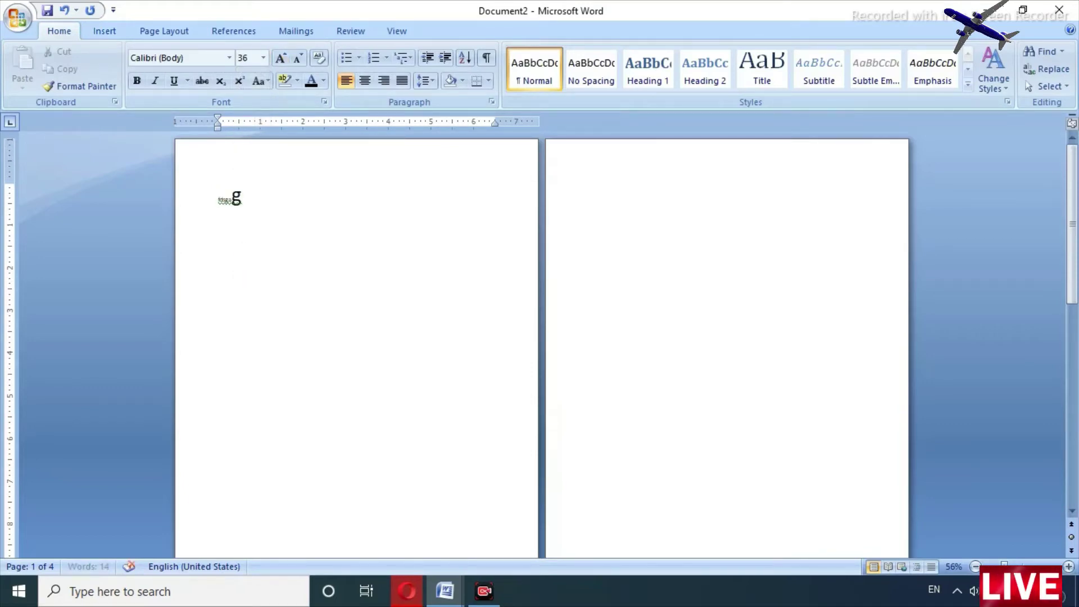
# Add many short lines of filler text, each in its own paragraph, from "Aig iag" to "[pfasd'ihfasdoiu", running on to the fifth page.
pyautogui.press('Return')
pyautogui.write('aig iag')
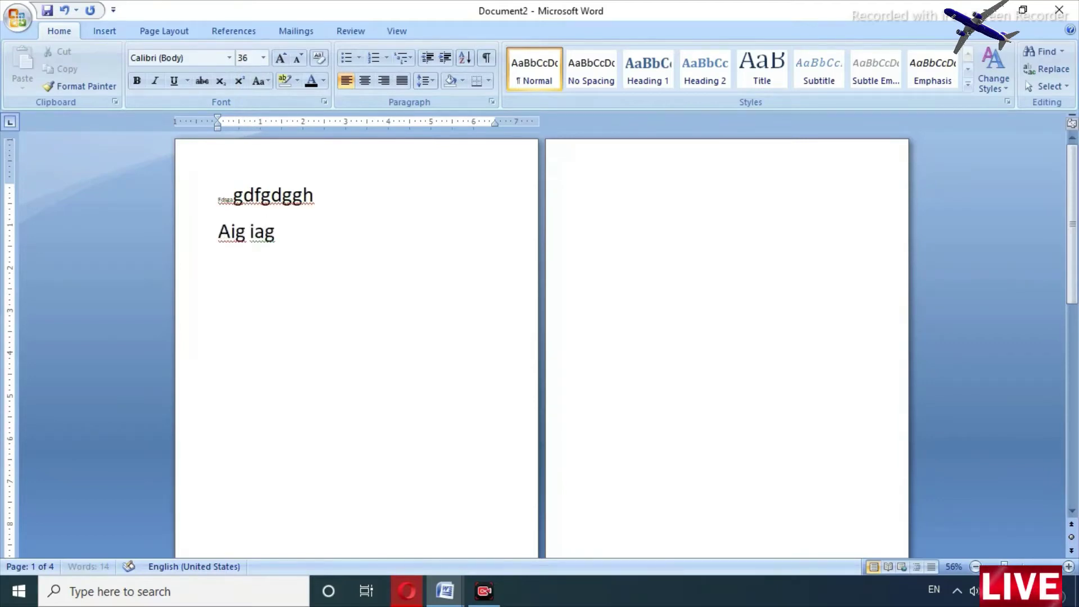
pyautogui.press('Return')
pyautogui.write('aihg {Ggsgag ae')
pyautogui.press('Return')
pyautogui.write('gidhg DSg;dfsg')
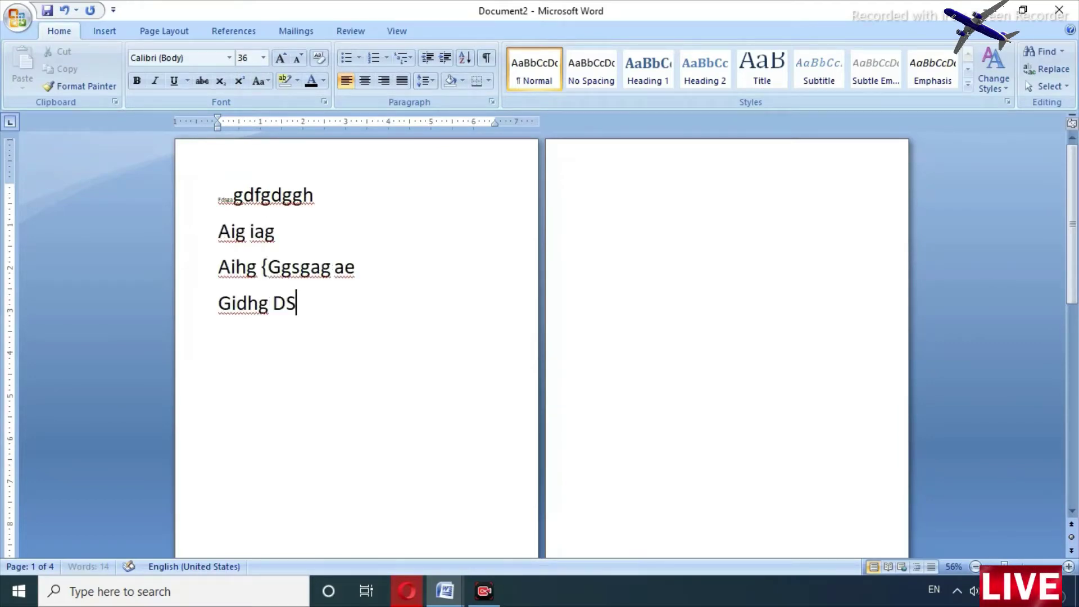
pyautogui.press('Return')
pyautogui.write('dsfig dsf')
pyautogui.press('Return')
pyautogui.write('gdsfgihsp')
pyautogui.press('Return')
pyautogui.write("gsdf'hgsdf")
pyautogui.press('Return')
pyautogui.write('giosdfg')
pyautogui.press('Return')
pyautogui.write('dsofugi sghdf gdfihg gid [ghdf gdfuogo [ad')
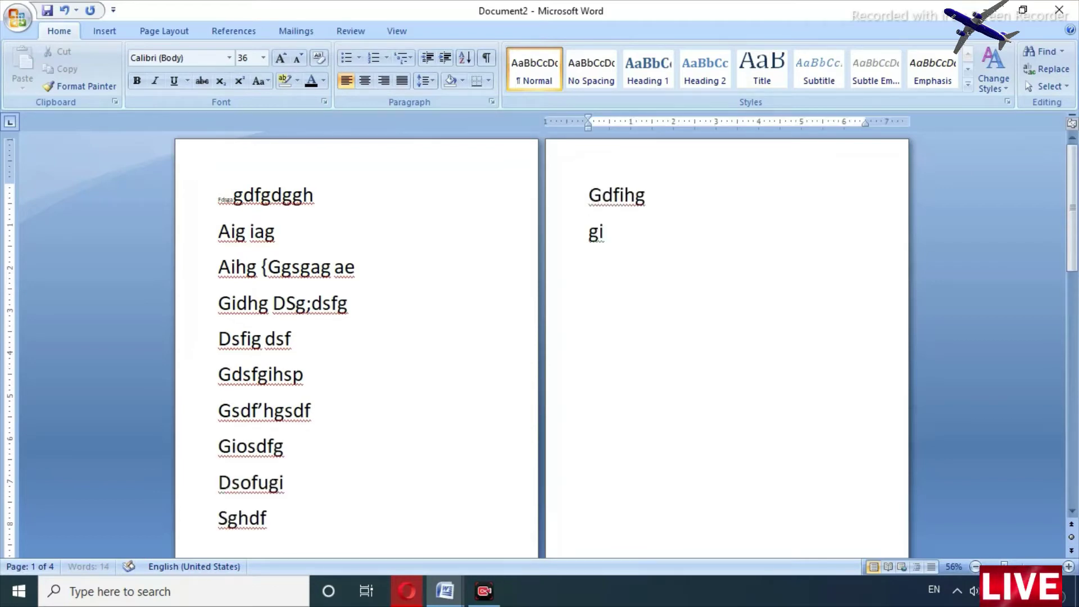
pyautogui.write("uga g ha gas gha gm'apg ag")
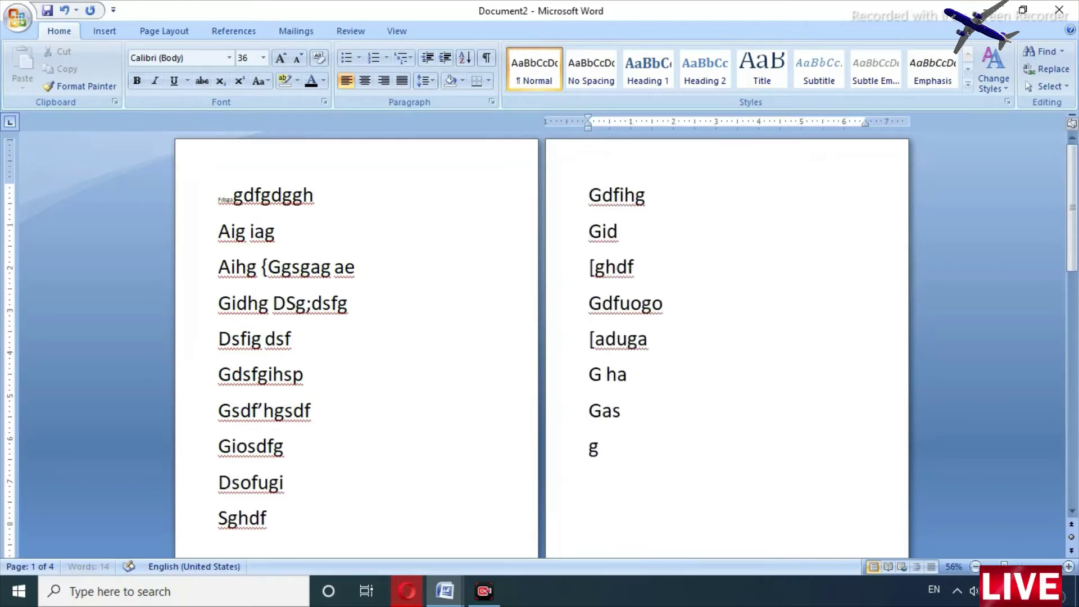
pyautogui.write(' a gas [gh as gasd gahg asgas [')
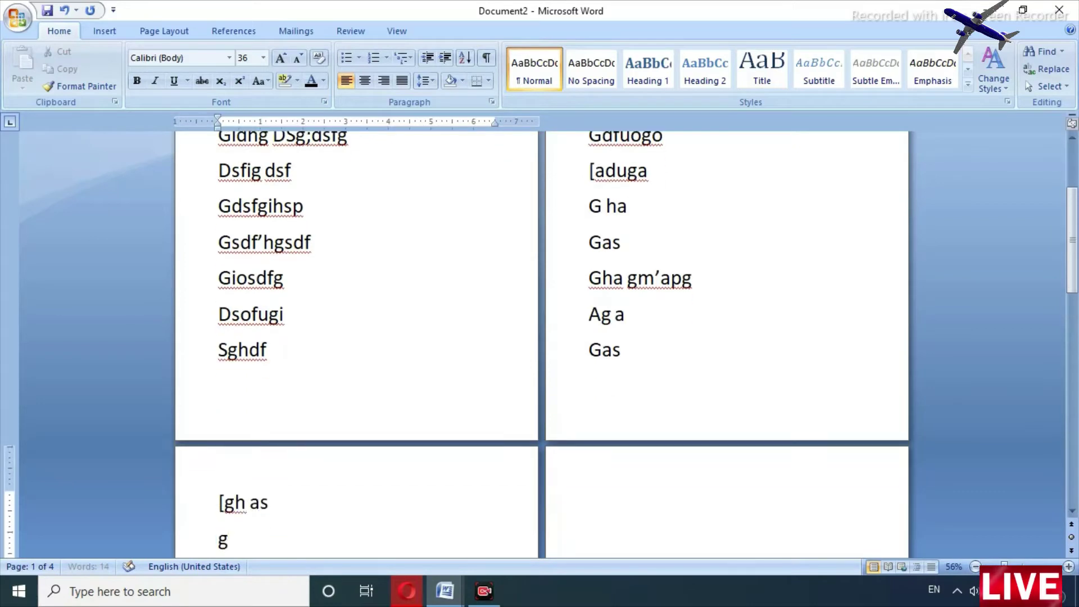
pyautogui.write('gap g u asg ag has gh as[ ghiasds i[dgo')
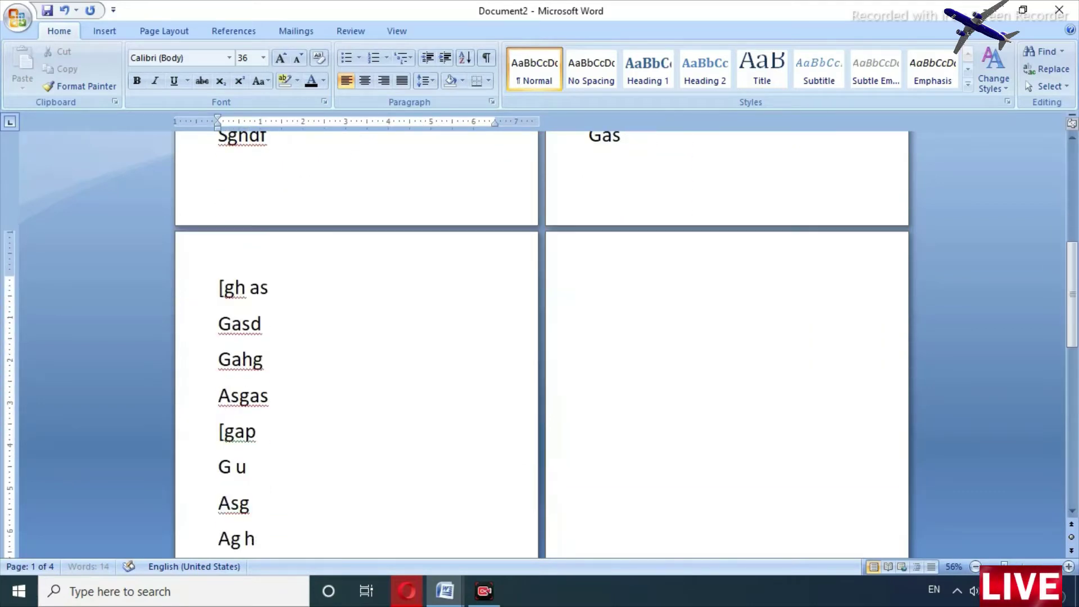
pyautogui.write('hiasif;gufh')
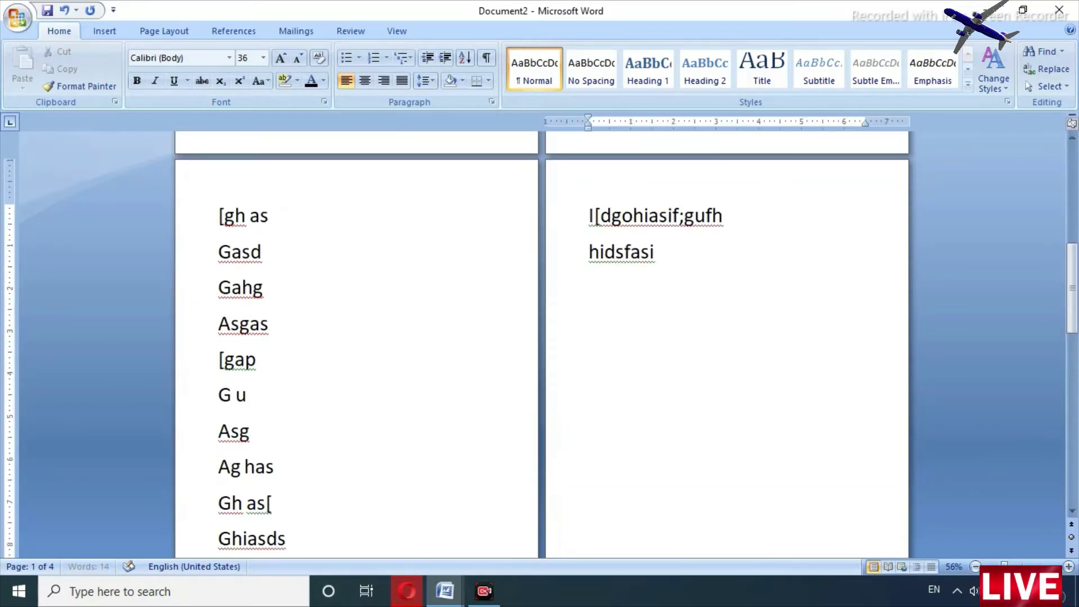
pyautogui.write(" hidsfasi gha [gasuou [oasdgha dgads'gas  f guosadhf [sugfgh [Efgsd ")
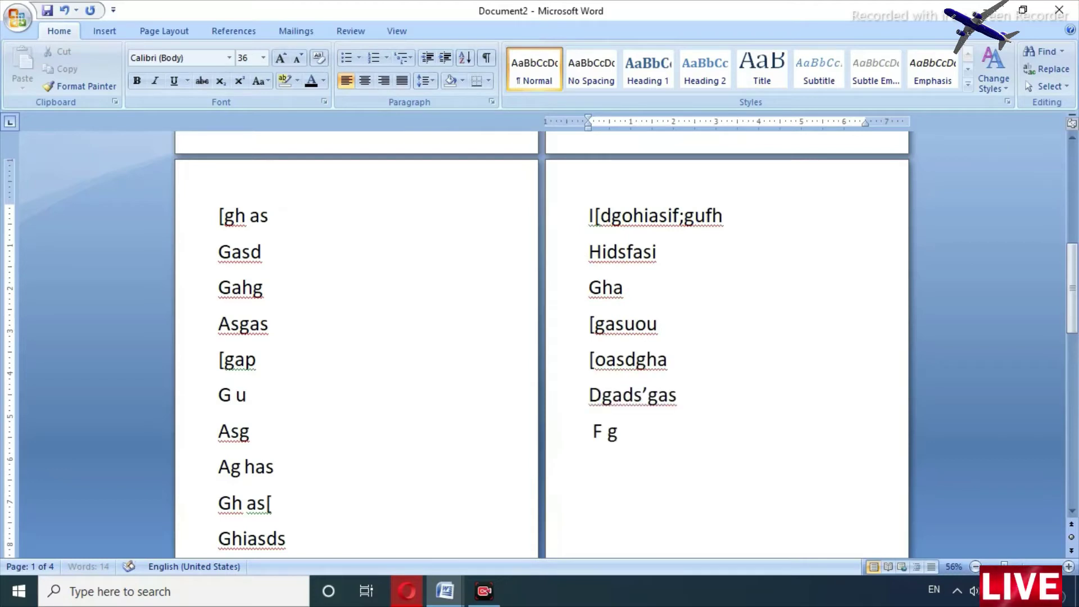
pyautogui.write("fidsh l'as [pfasd'ihfasdoiu")
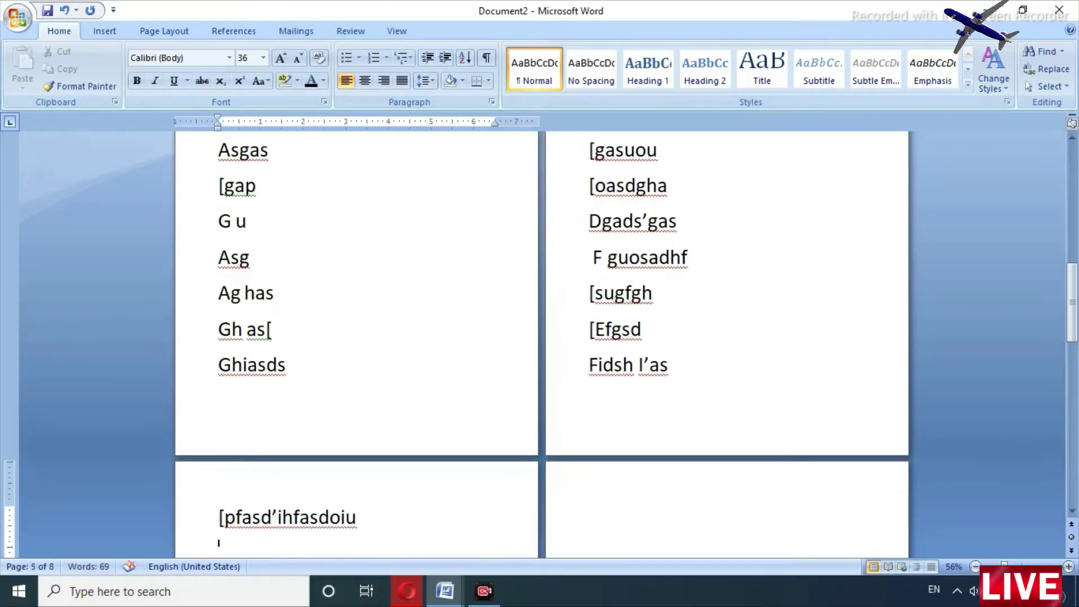
# Apply 1., 2., 3. numbering to all the text in the document and check the numbered list across the pages.
pyautogui.scroll(10, 243, 254)
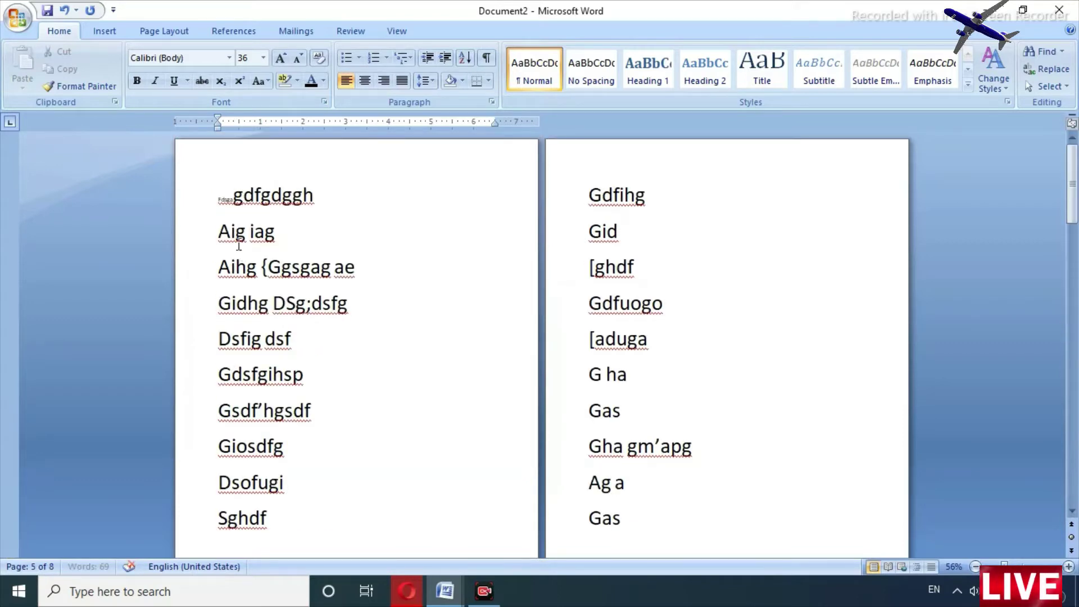
pyautogui.hotkey('ctrl', 'a')
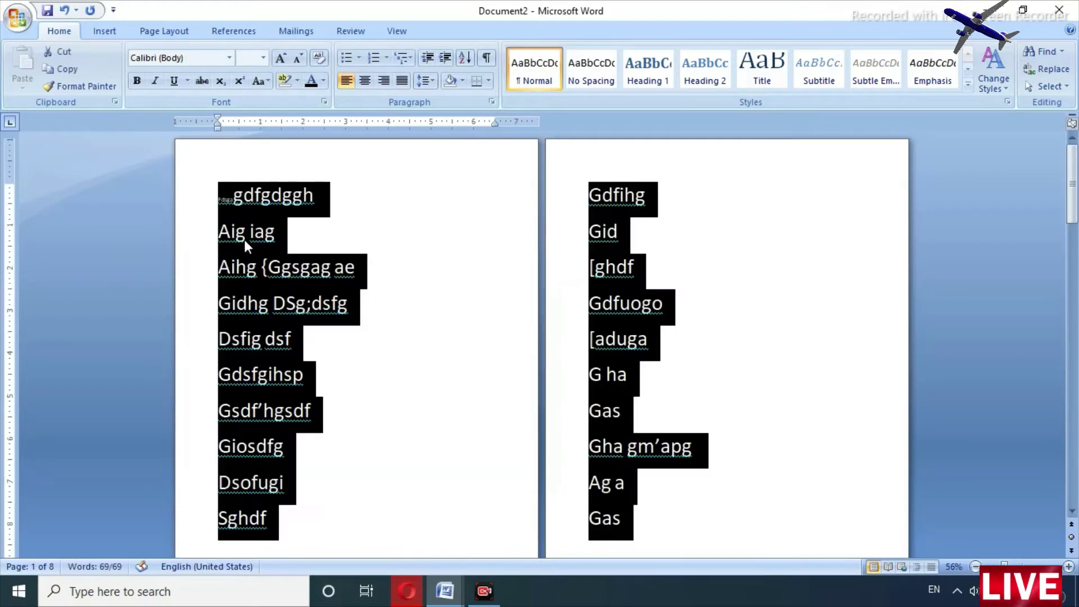
pyautogui.click(358, 58)
pyautogui.click(374, 58)
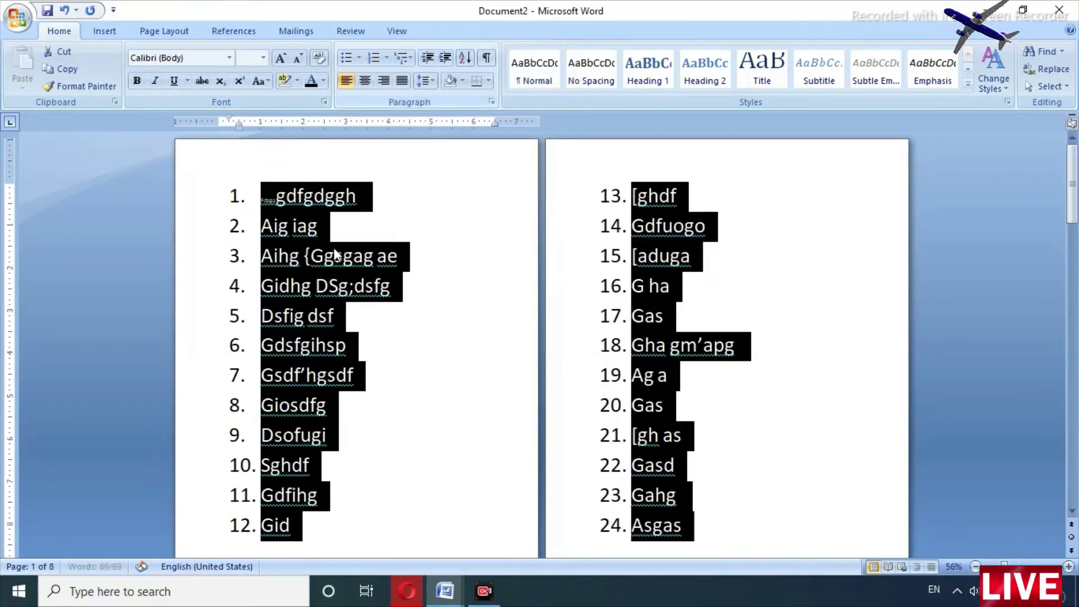
pyautogui.click(350, 285)
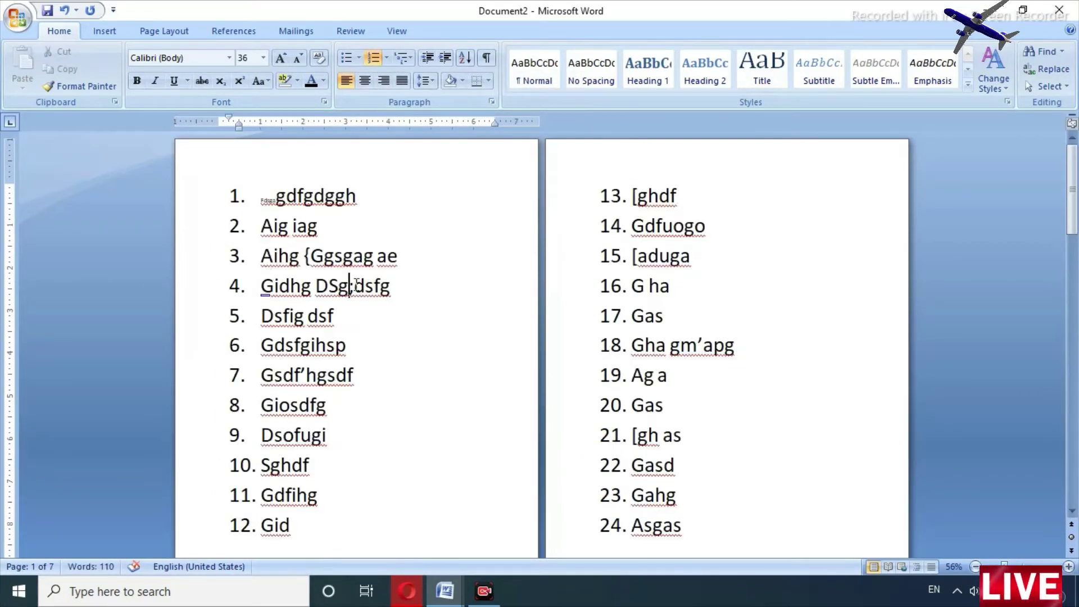
pyautogui.scroll(-6, 357, 283)
pyautogui.scroll(3, 356, 284)
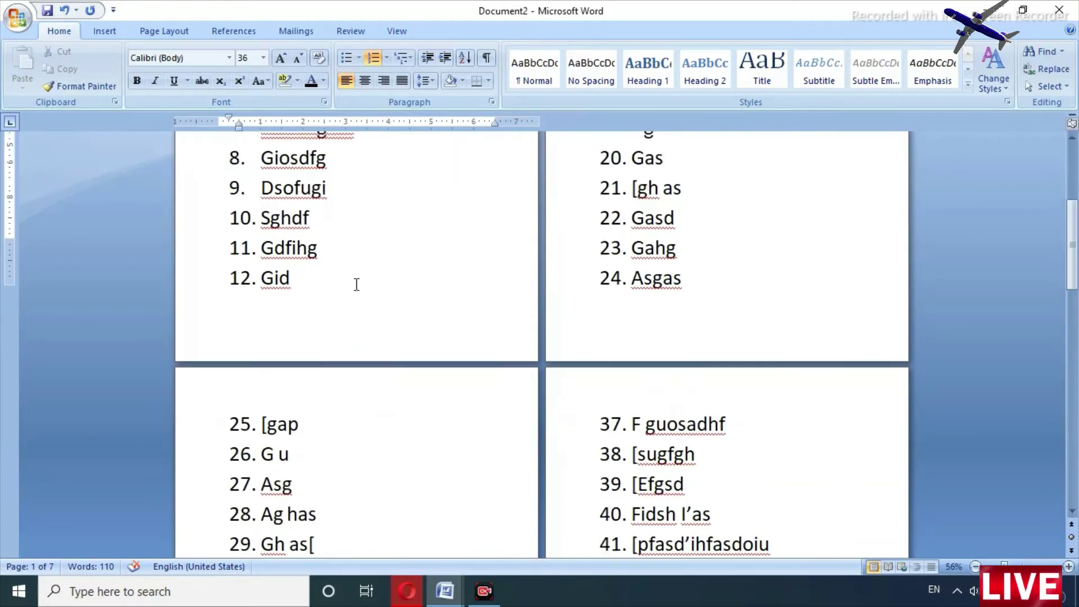
# Examine how the numbered list runs across the first four pages, especially around items 12, 24 and 25.
pyautogui.scroll(3, 357, 284)
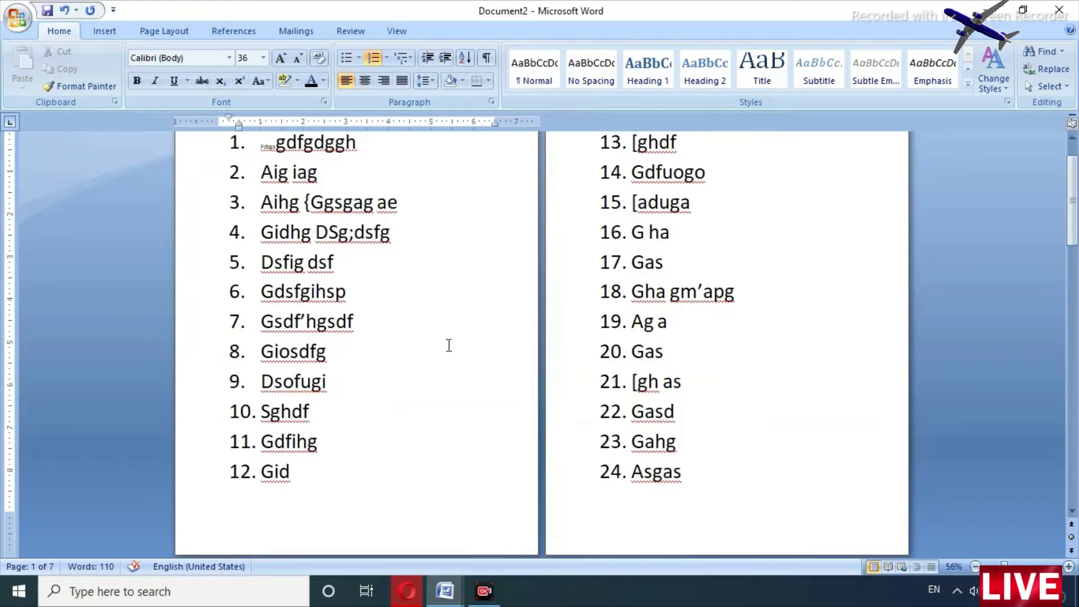
pyautogui.scroll(-3, 450, 346)
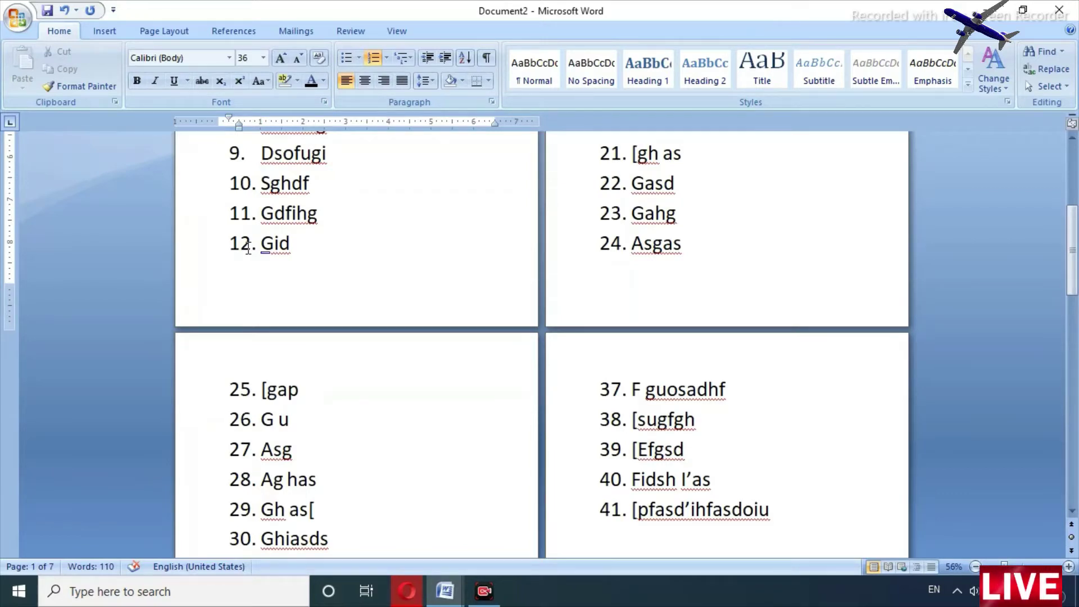
pyautogui.scroll(4, 314, 260)
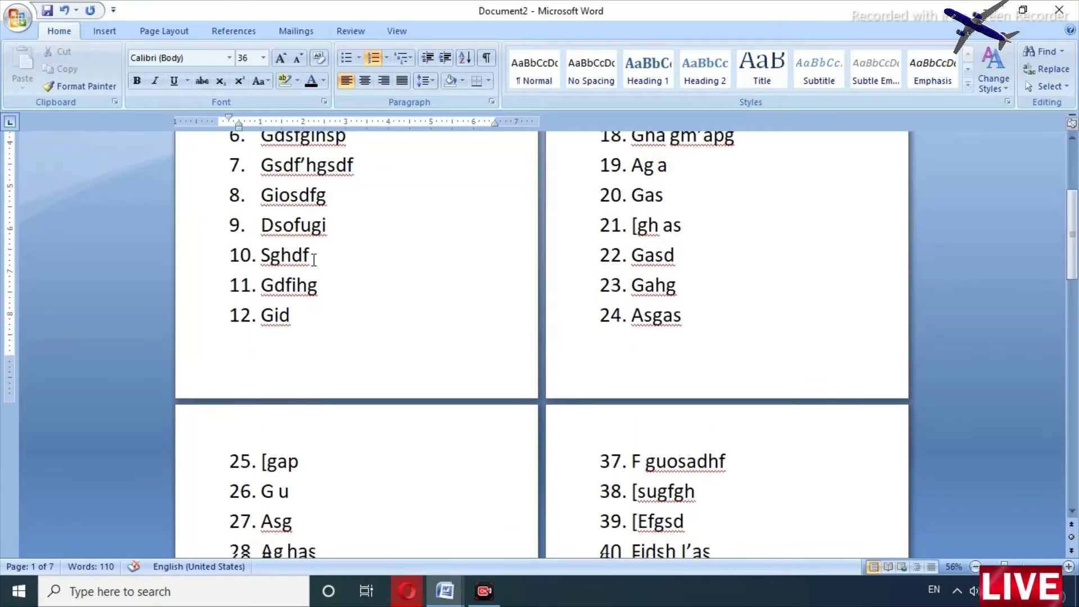
pyautogui.scroll(-1, 314, 260)
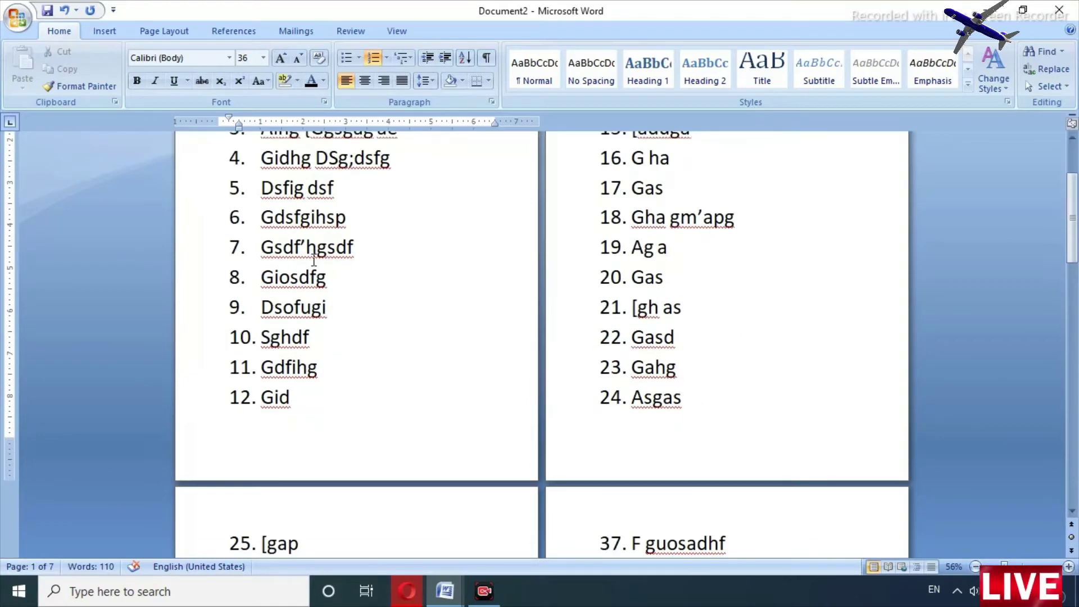
pyautogui.scroll(1, 242, 413)
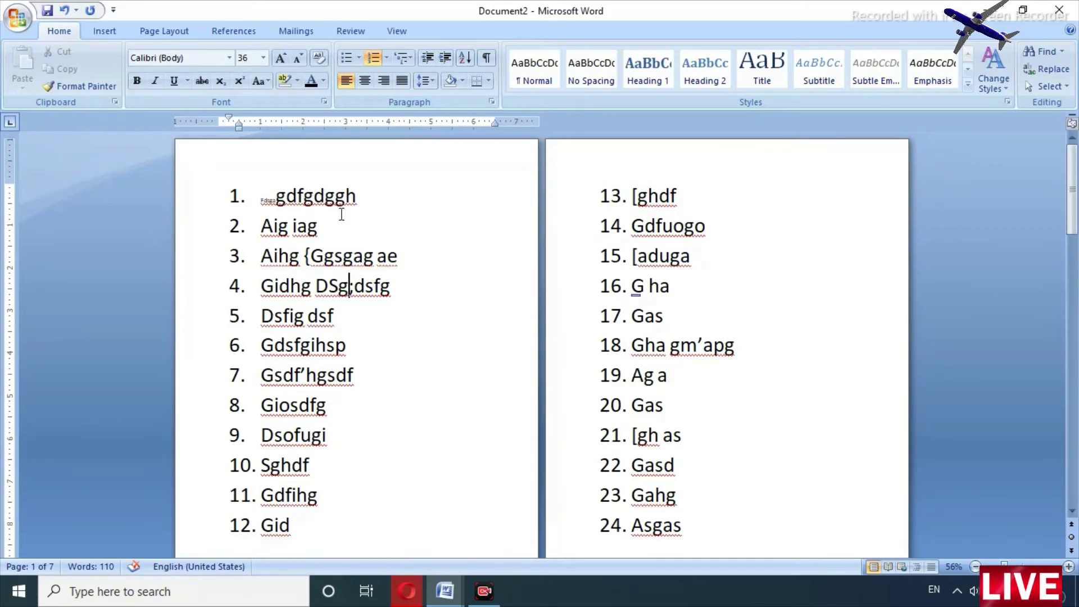
pyautogui.scroll(-3, 251, 251)
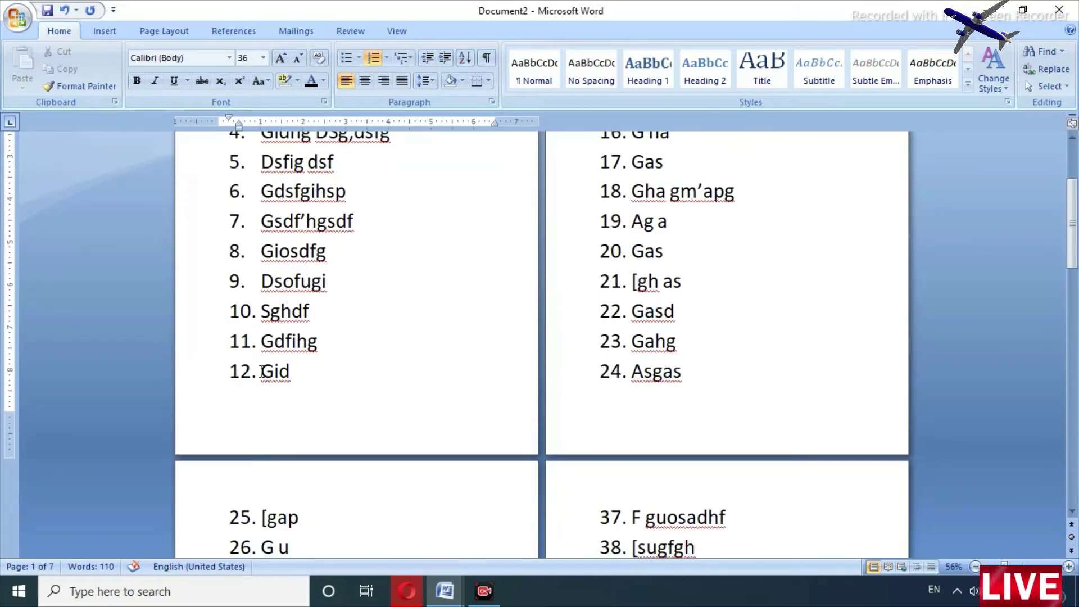
pyautogui.scroll(-3, 315, 423)
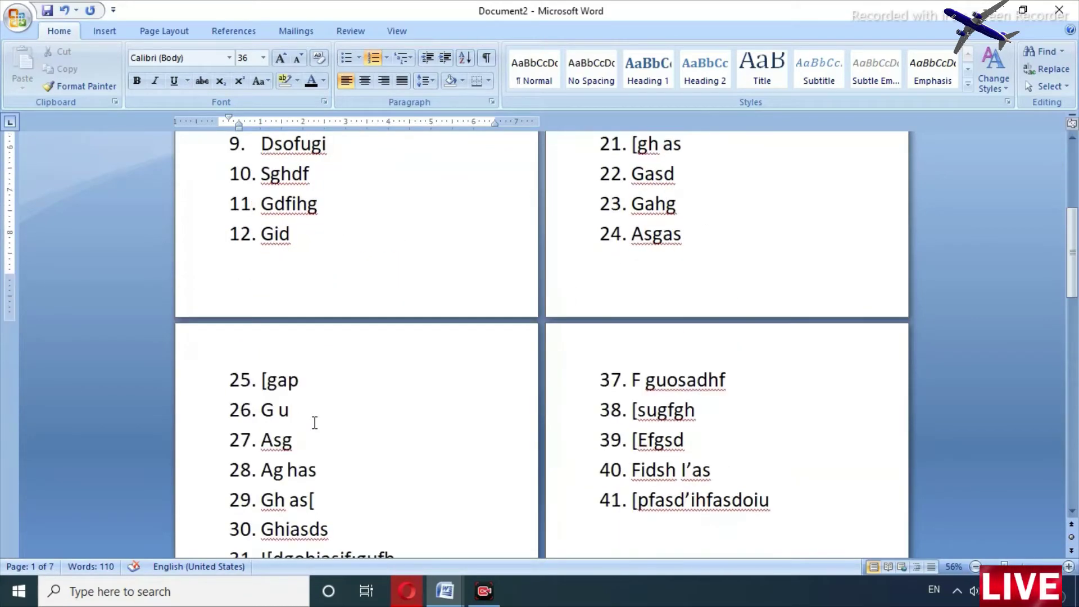
pyautogui.scroll(2, 313, 422)
pyautogui.scroll(1, 334, 408)
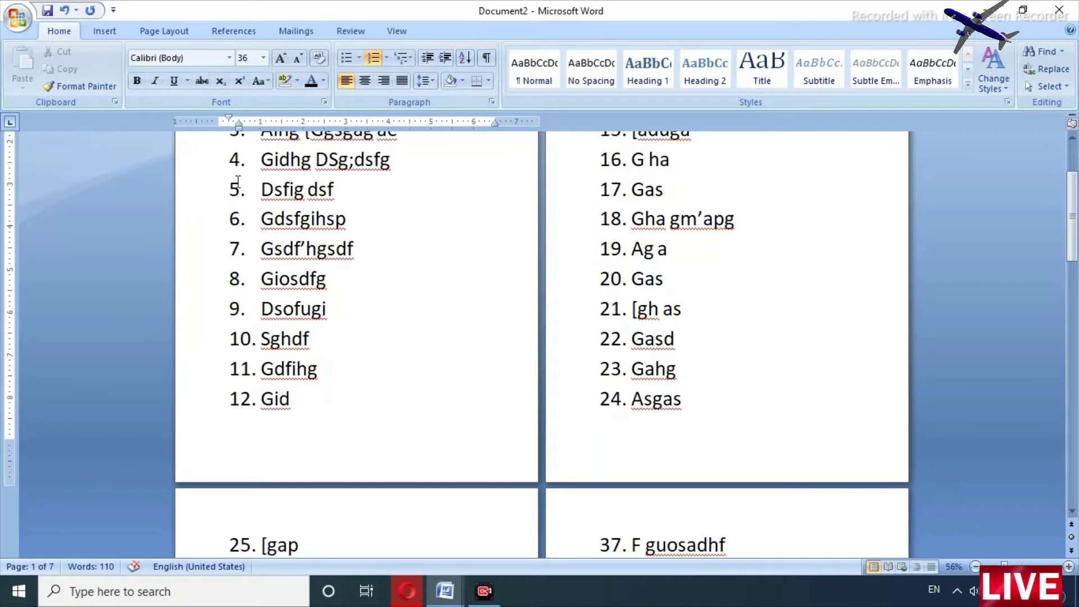
# Insert a page break right after list item 12, "Gid", and check the pages on both sides of the break.
pyautogui.click(113, 32)
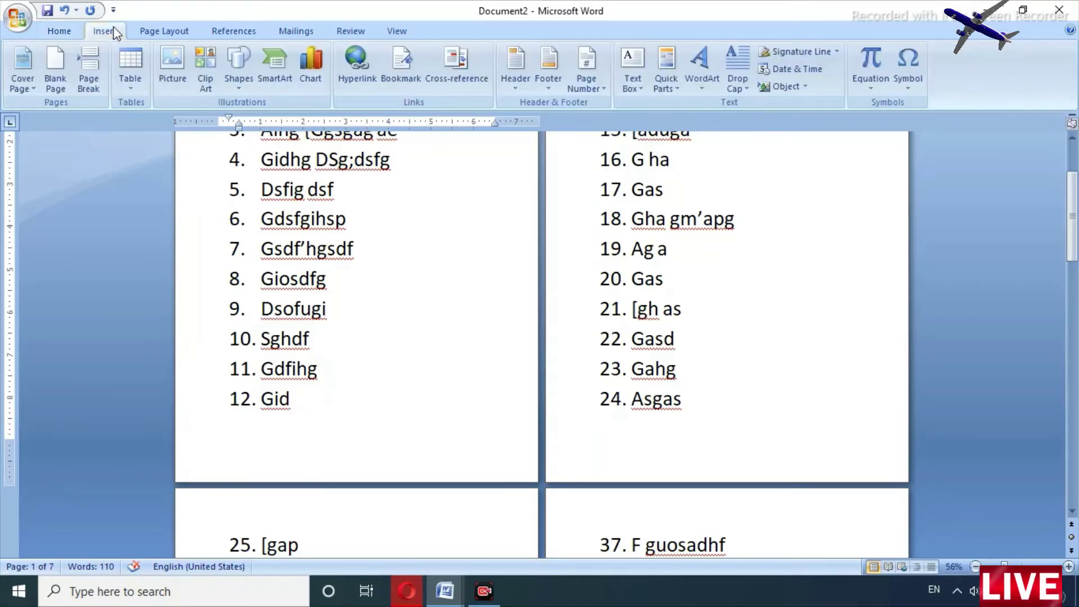
pyautogui.click(88, 72)
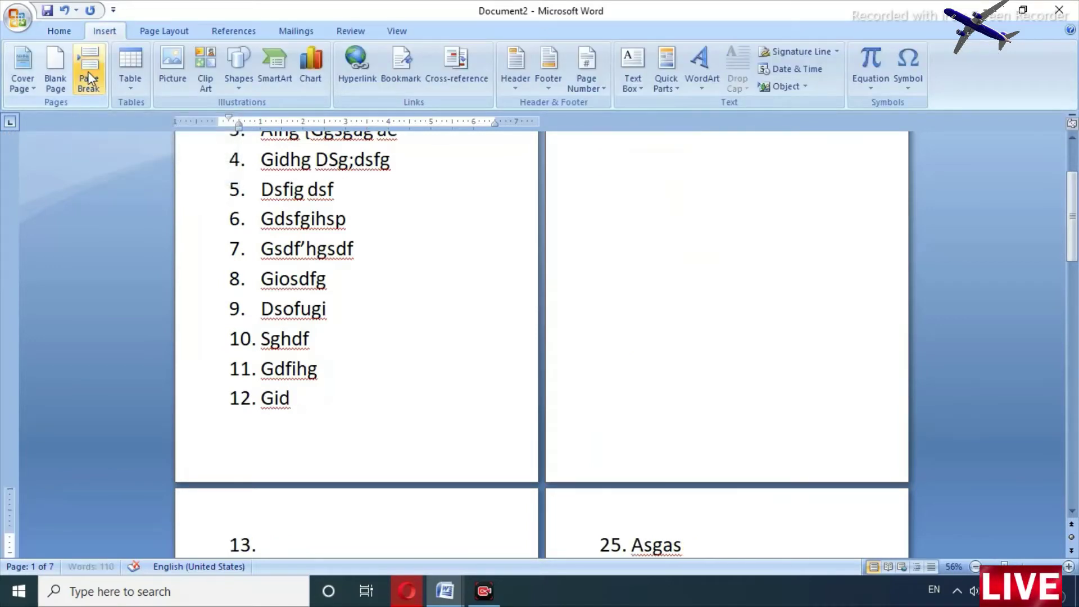
pyautogui.scroll(2, 332, 219)
pyautogui.scroll(1, 330, 206)
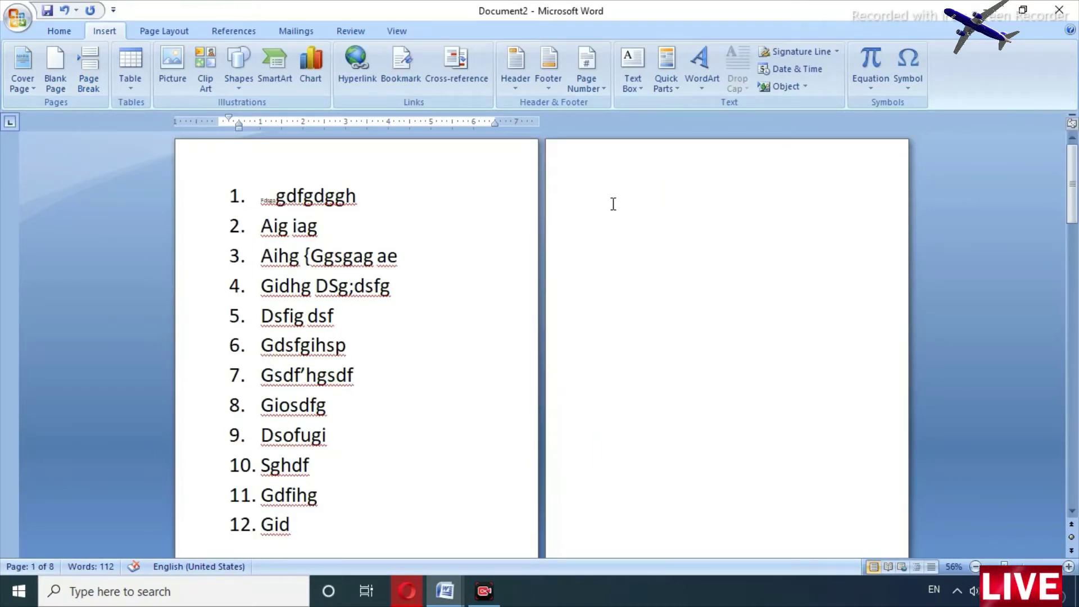
pyautogui.scroll(-6, 441, 231)
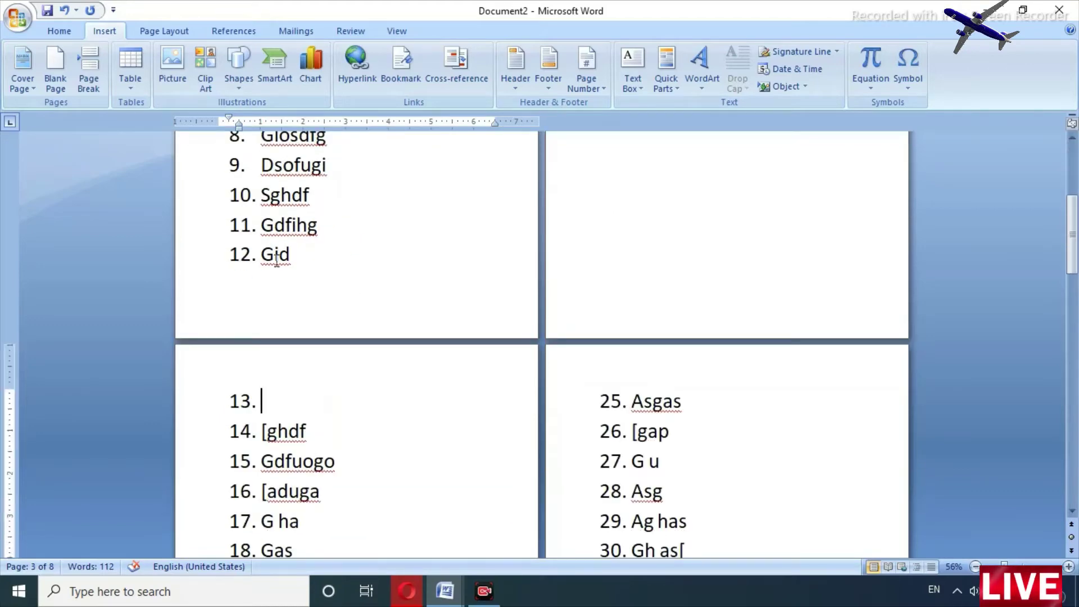
pyautogui.scroll(6, 686, 238)
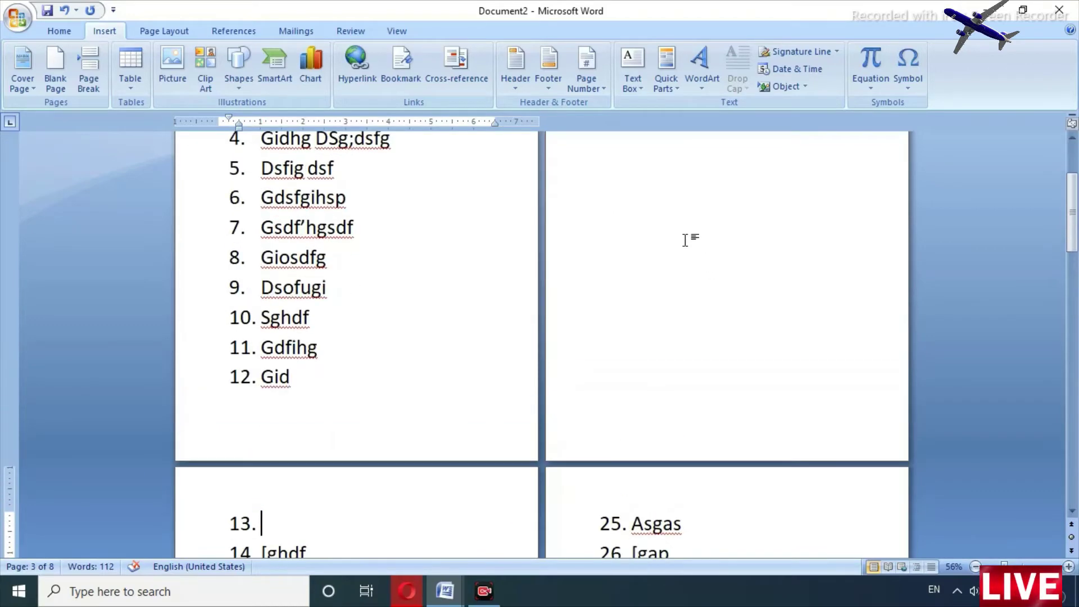
pyautogui.click(595, 161)
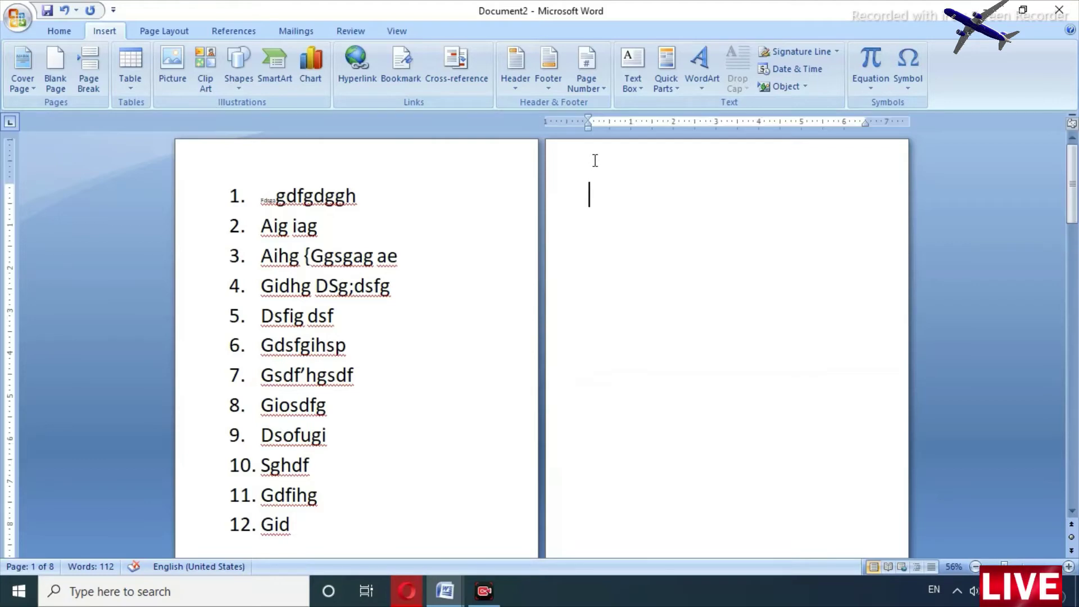
pyautogui.scroll(-5, 611, 185)
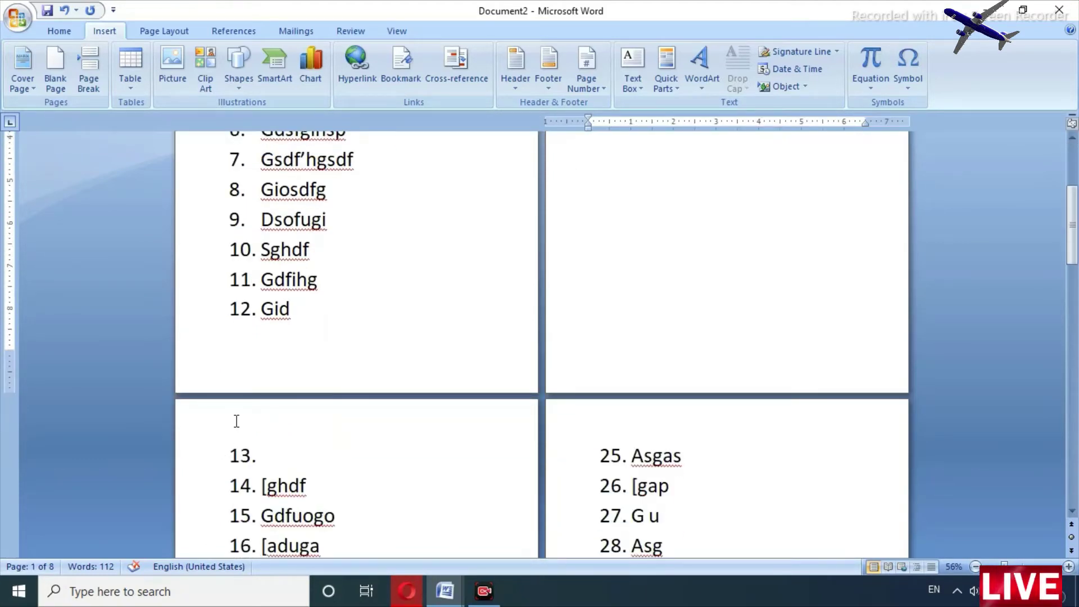
pyautogui.click(236, 421)
pyautogui.click(339, 417)
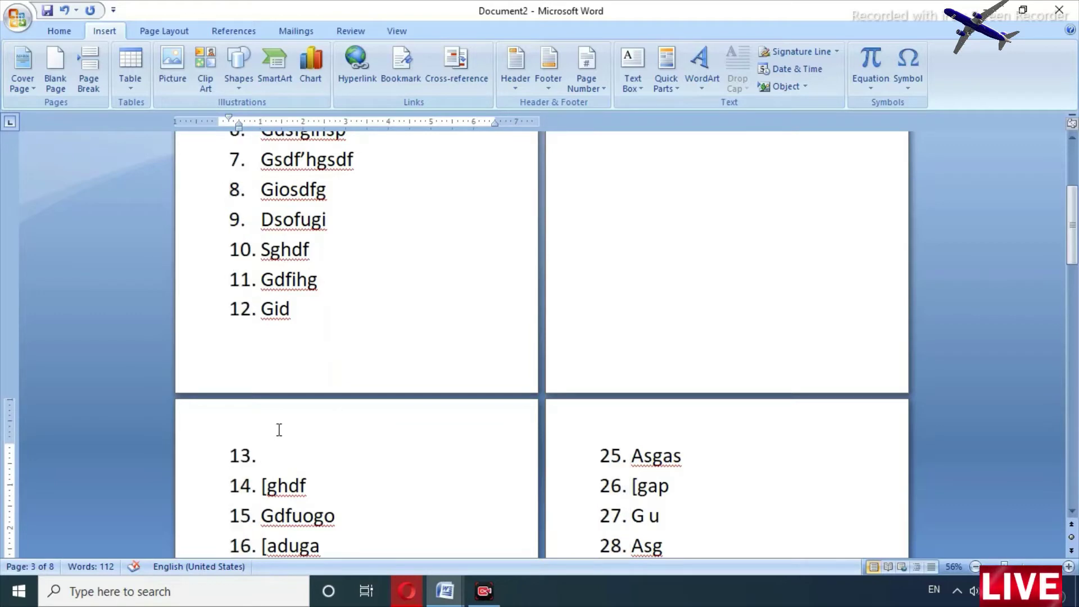
pyautogui.scroll(3, 346, 433)
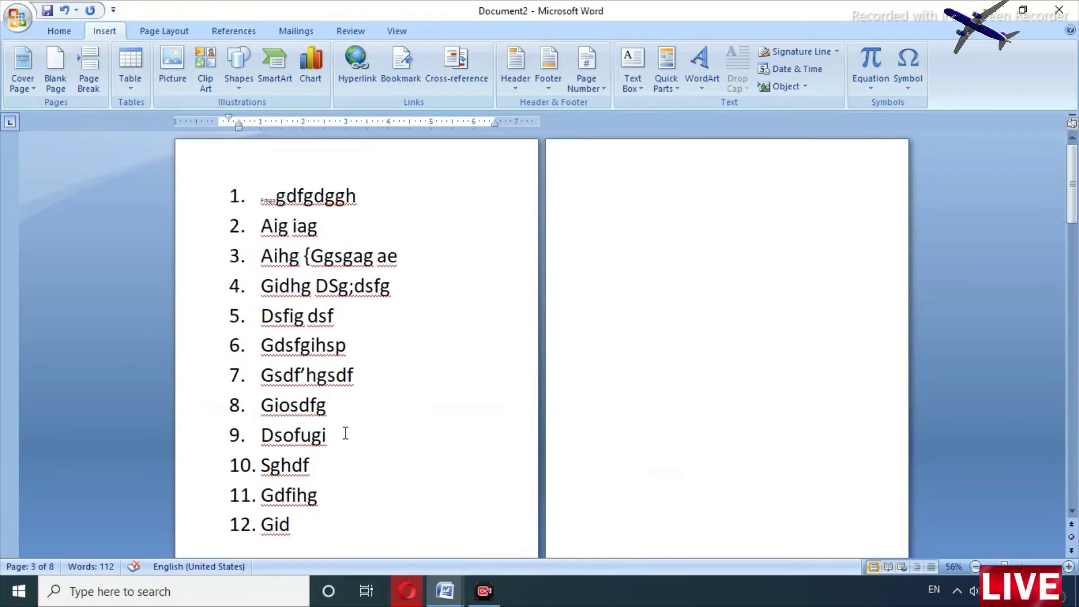
# Fill the blank second page with short lines of filler text, from "uq" to "[qwyt q[", running on to the third page with "tq".
pyautogui.click(589, 195)
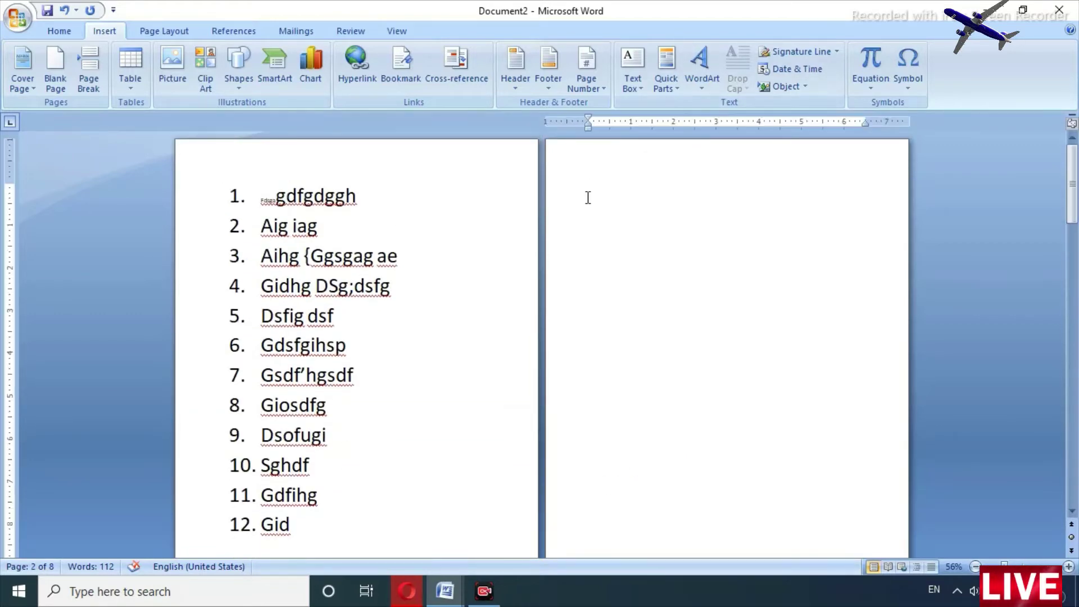
pyautogui.write('uq uquiy\\')
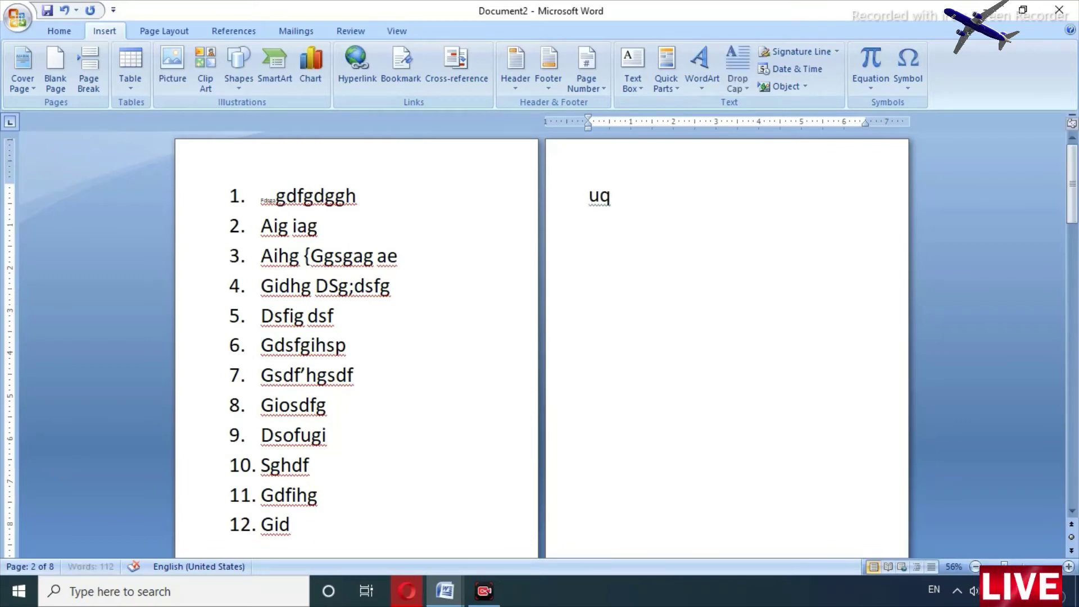
pyautogui.press('Return')
pyautogui.write('Uqyt')
pyautogui.press('Return')
pyautogui.write('quwg tq')
pyautogui.press('Return')
pyautogui.write('tuqwe')
pyautogui.press('Return')
pyautogui.write('qwug')
pyautogui.press('Return')
pyautogui.write('[qwt gu  tquwrt[')
pyautogui.write('qwp t')
pyautogui.press('Return')
pyautogui.write('[qrty')
pyautogui.press('Return')
pyautogui.write('[q gt [qwyt q[')
pyautogui.hotkey('ctrl', 'Return')
pyautogui.write('tq')
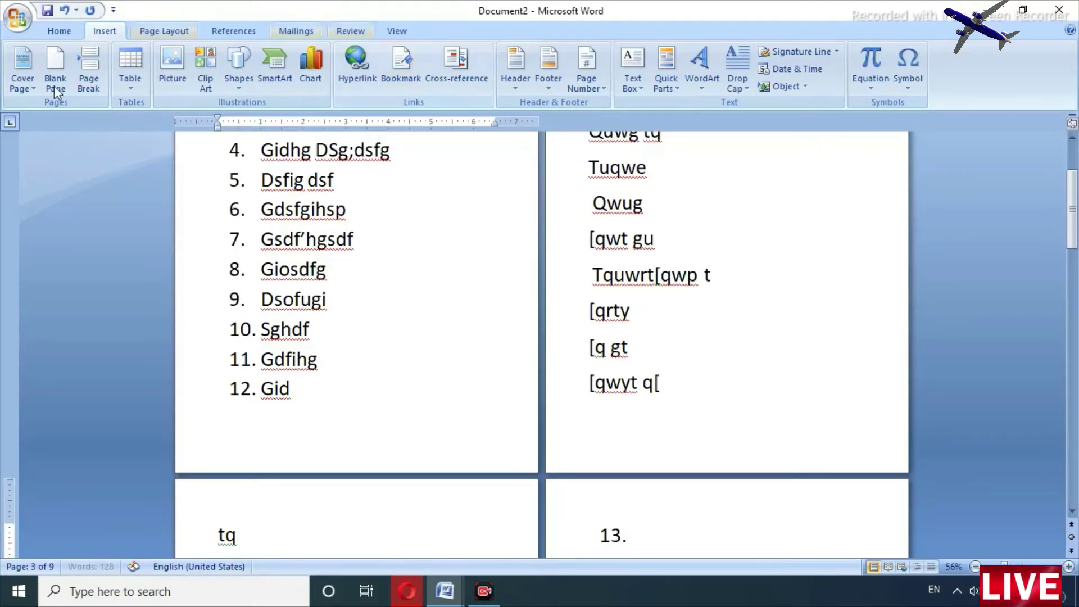
# Insert a table of four columns and five rows below "tq" on the third page.
pyautogui.scroll(1, 344, 264)
pyautogui.scroll(-3, 344, 264)
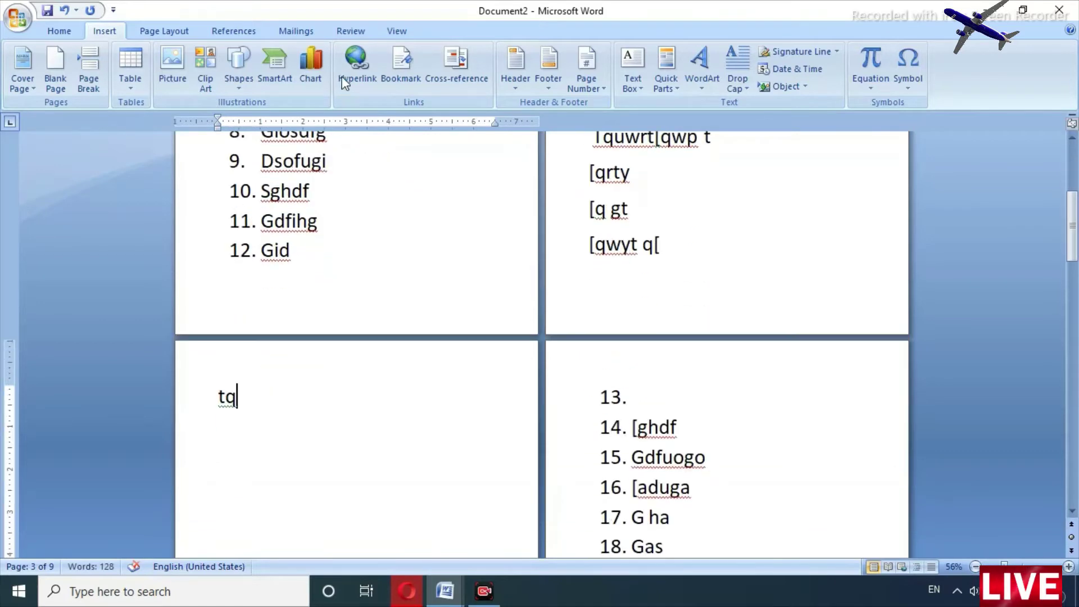
pyautogui.scroll(-2, 326, 386)
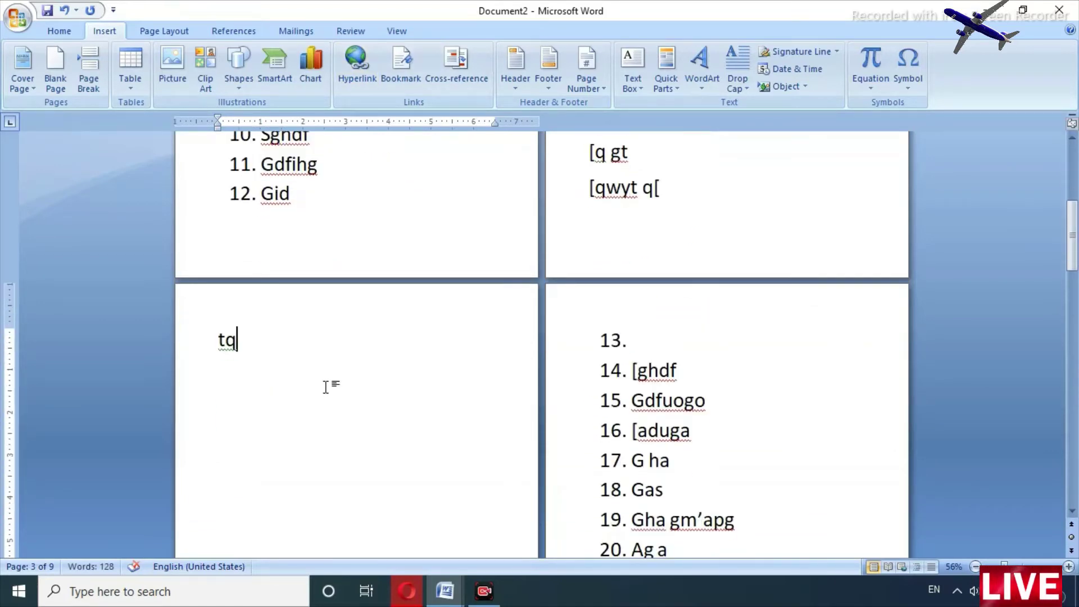
pyautogui.scroll(-3, 268, 306)
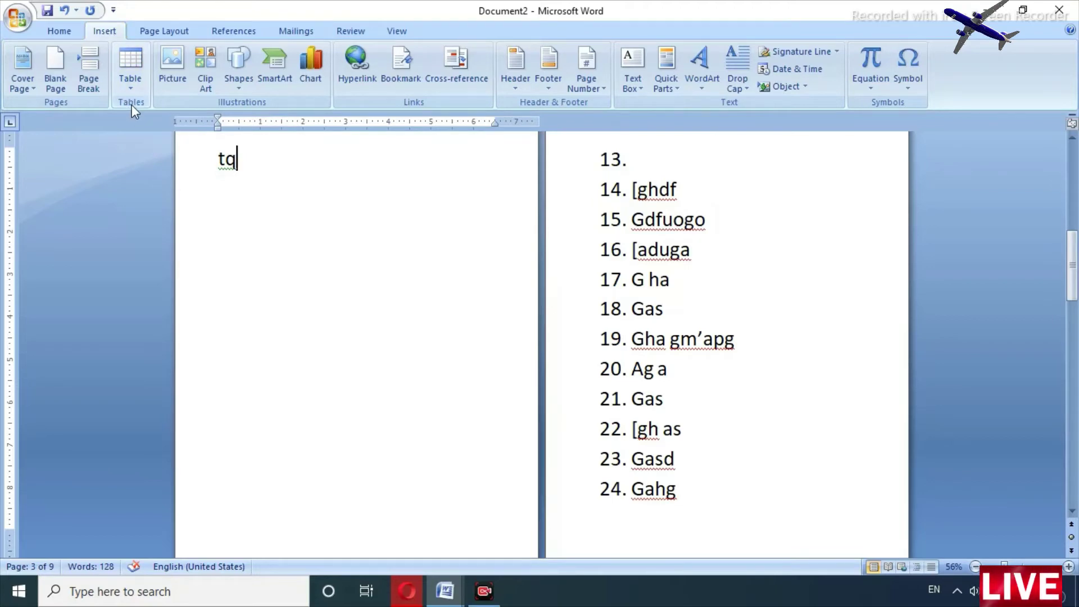
pyautogui.click(133, 66)
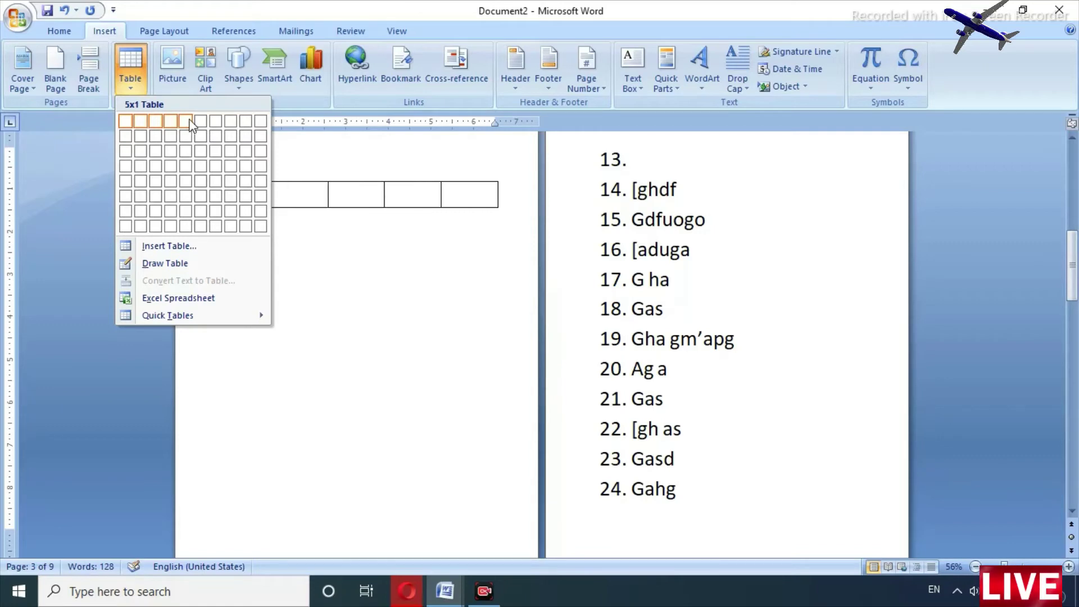
pyautogui.click(166, 179)
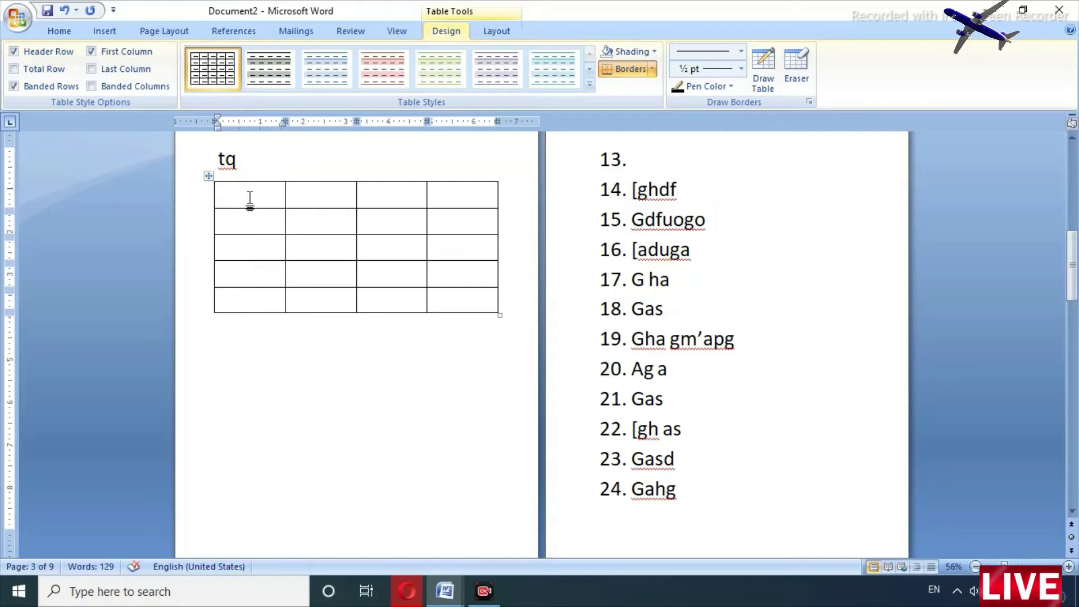
# Fill the table's first row with 145, 456, 58 and 48.
pyautogui.write('145')
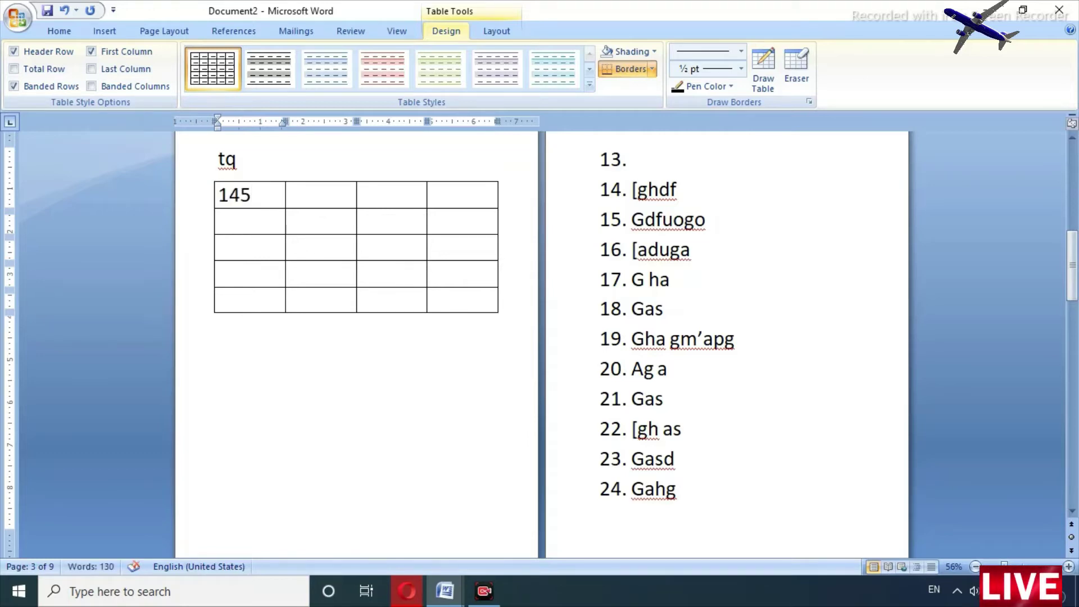
pyautogui.press('Tab')
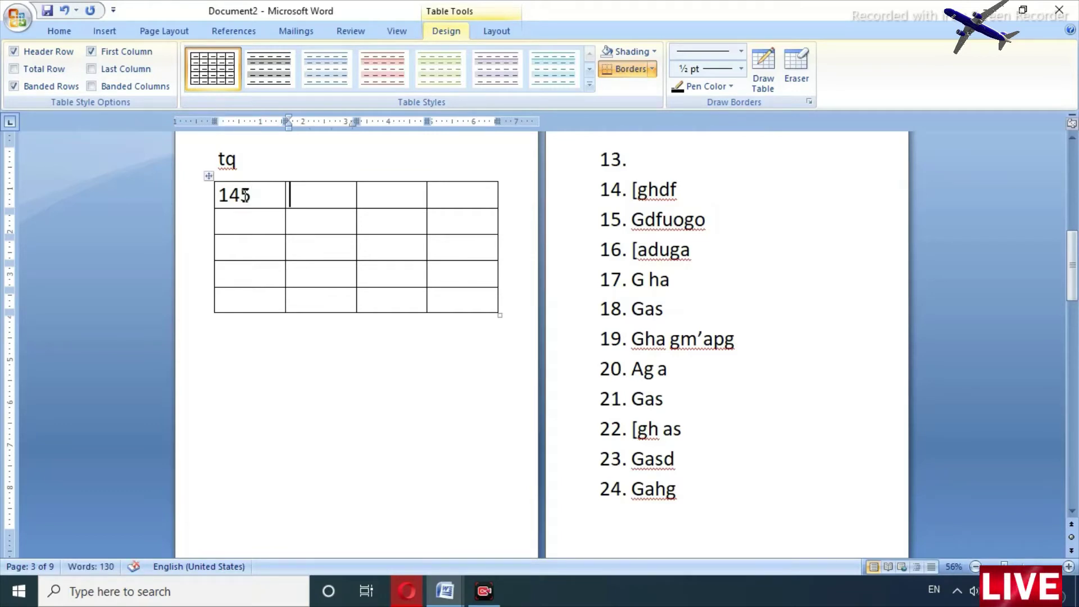
pyautogui.write('456')
pyautogui.press('Tab')
pyautogui.write('58')
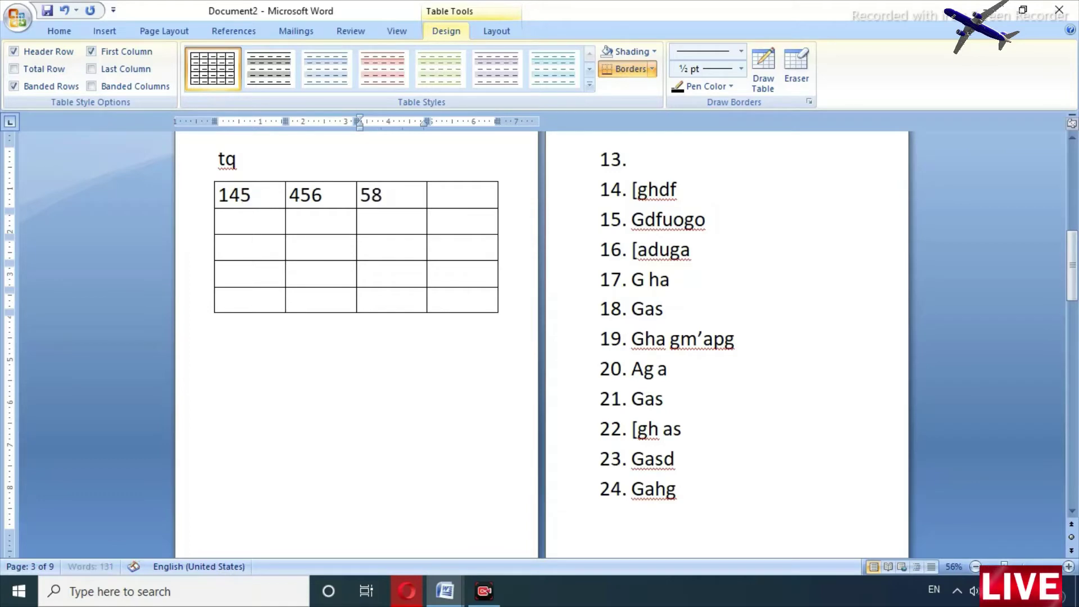
pyautogui.press('Tab')
pyautogui.write('48')
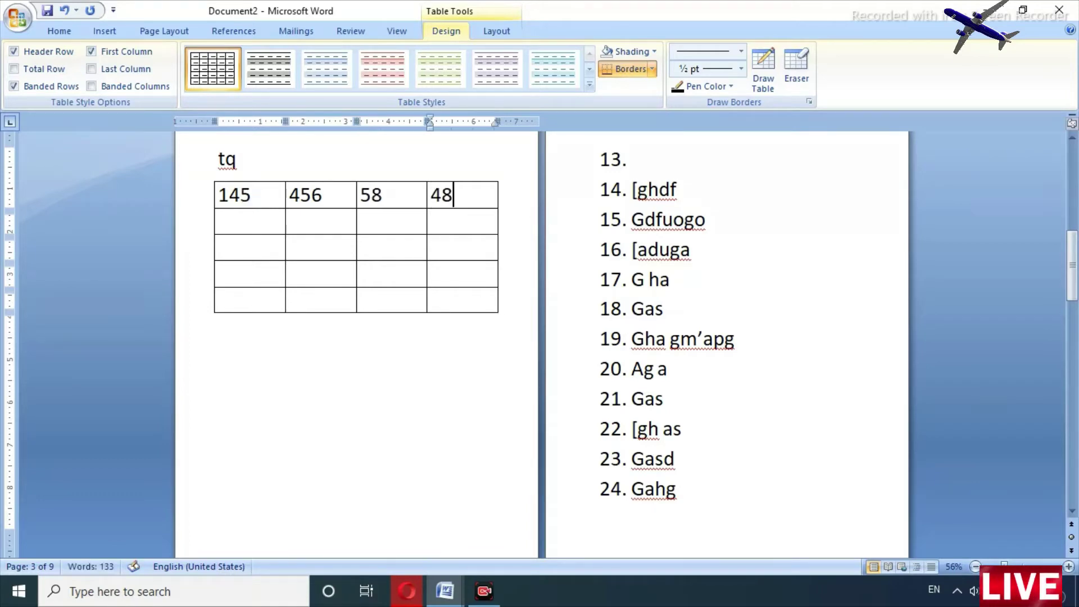
pyautogui.press('Return')
pyautogui.press('BackSpace')
# Fill the table's second row with 465, "Jkhg", "Gf" and 45.
pyautogui.click(254, 219)
pyautogui.write('465')
pyautogui.press('Return')
pyautogui.press('BackSpace')
pyautogui.press('Tab')
pyautogui.write('jkhg')
pyautogui.press('Tab')
pyautogui.write('gf')
pyautogui.press('Tab')
pyautogui.write('45')
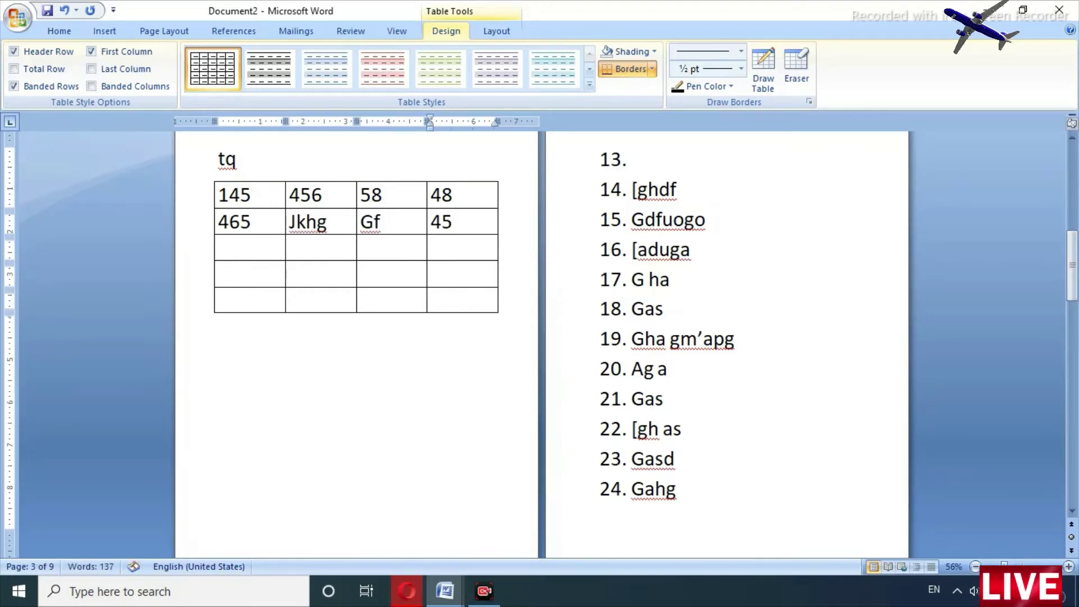
# Fill the table's third row with 45, 58, 58 and 589.
pyautogui.click(252, 250)
pyautogui.write('45')
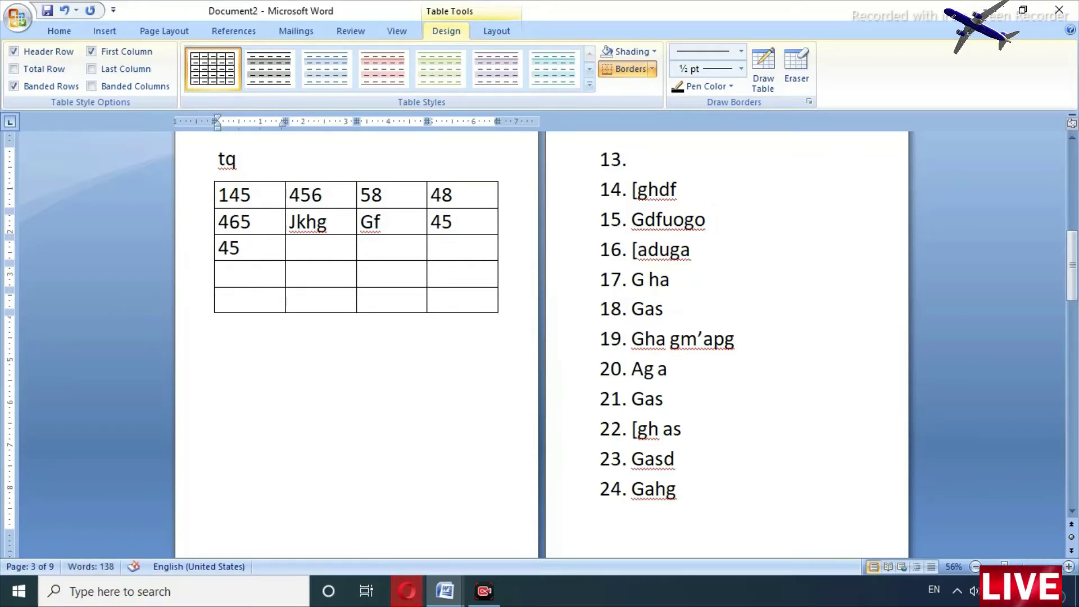
pyautogui.press('Tab')
pyautogui.write('58')
pyautogui.press('Tab')
pyautogui.write('58')
pyautogui.press('Tab')
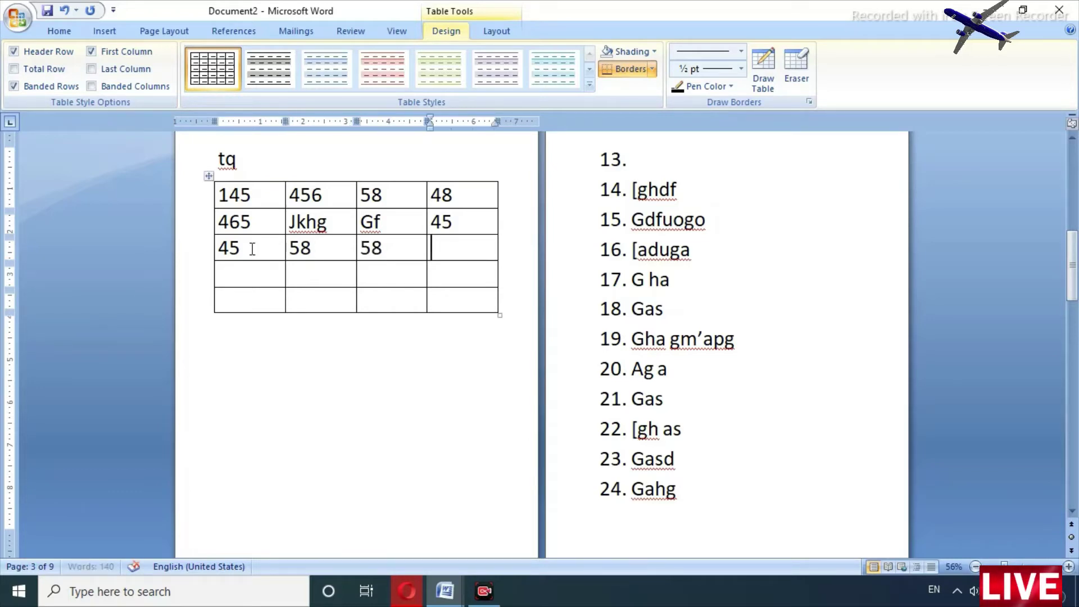
pyautogui.write('589')
# Fill the table's fourth row with 45, 88, 988 and 69.
pyautogui.press('Tab')
pyautogui.press('Tab')
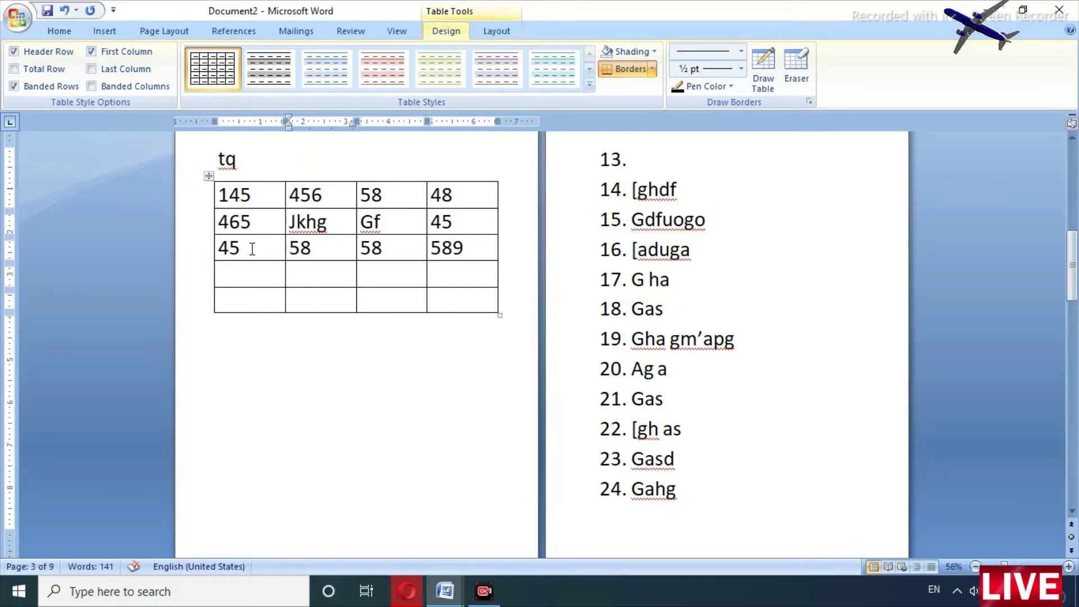
pyautogui.hotkey('shift', 'Tab')
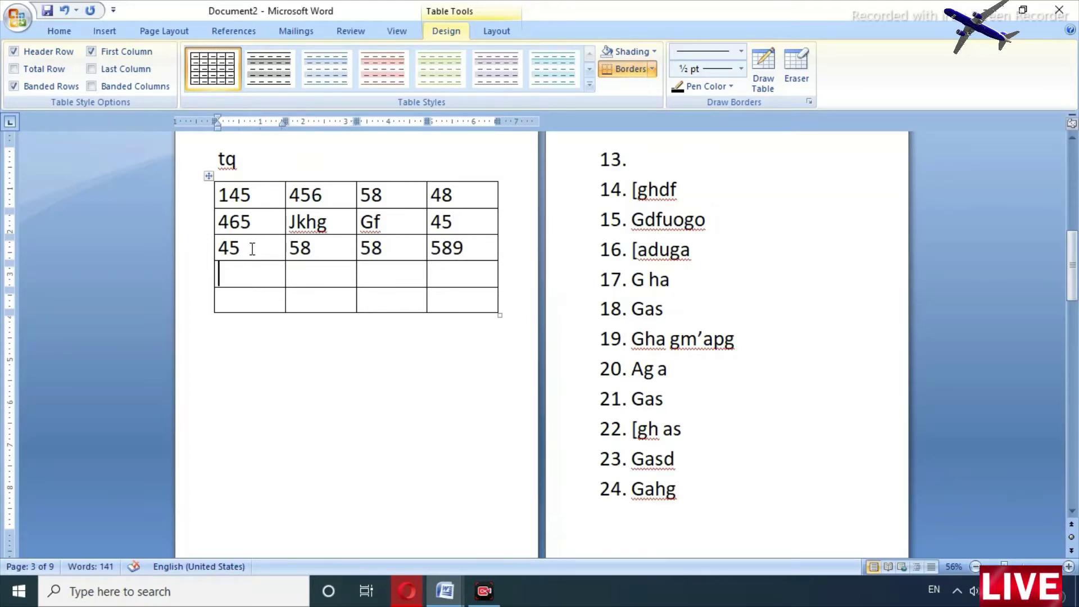
pyautogui.write('45')
pyautogui.press('Tab')
pyautogui.write('88')
pyautogui.press('Tab')
pyautogui.write('988')
pyautogui.press('Tab')
pyautogui.write('69')
# Fill the table's last row with 14, 58, 89 and 78.
pyautogui.write('14')
pyautogui.press('Tab')
pyautogui.write('58')
pyautogui.press('Tab')
pyautogui.write('89')
pyautogui.press('Tab')
pyautogui.write('78')
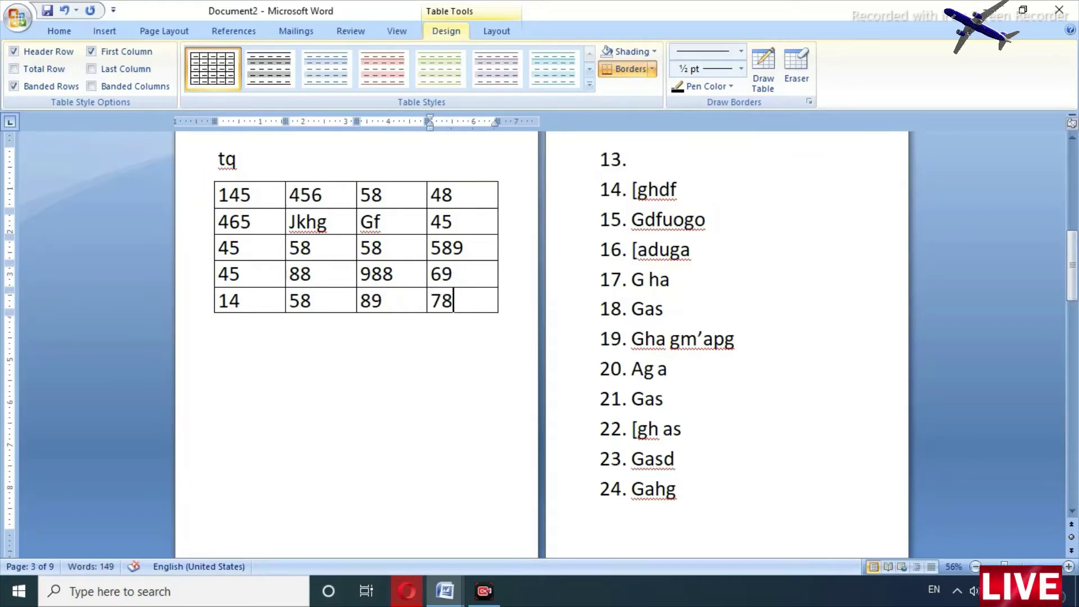
# Apply the green Light Shading - Accent 3 style to the table after trying the purple light shading style.
pyautogui.click(238, 221)
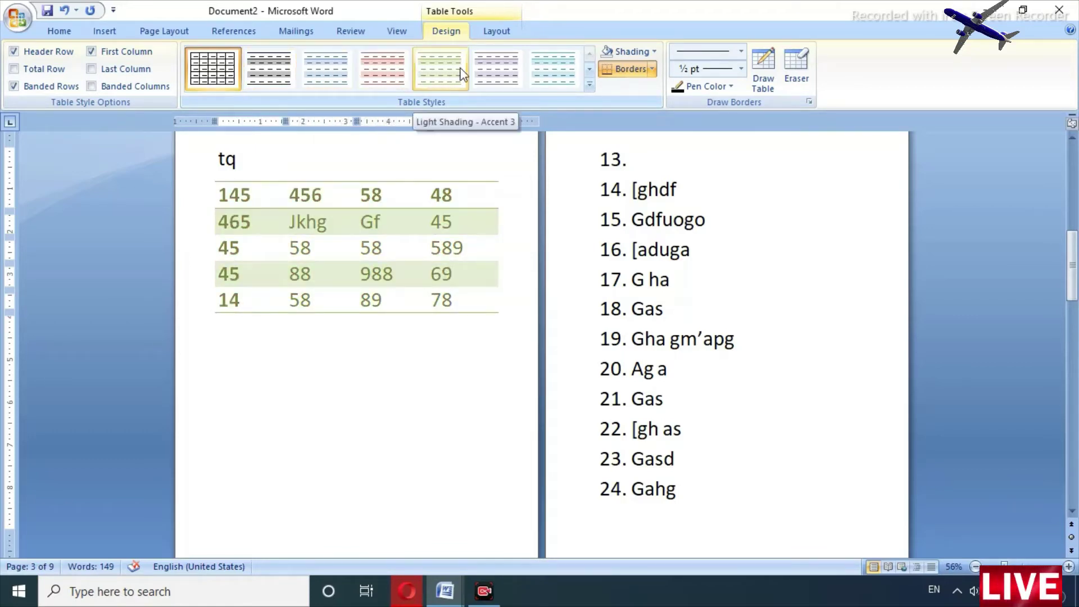
pyautogui.click(488, 68)
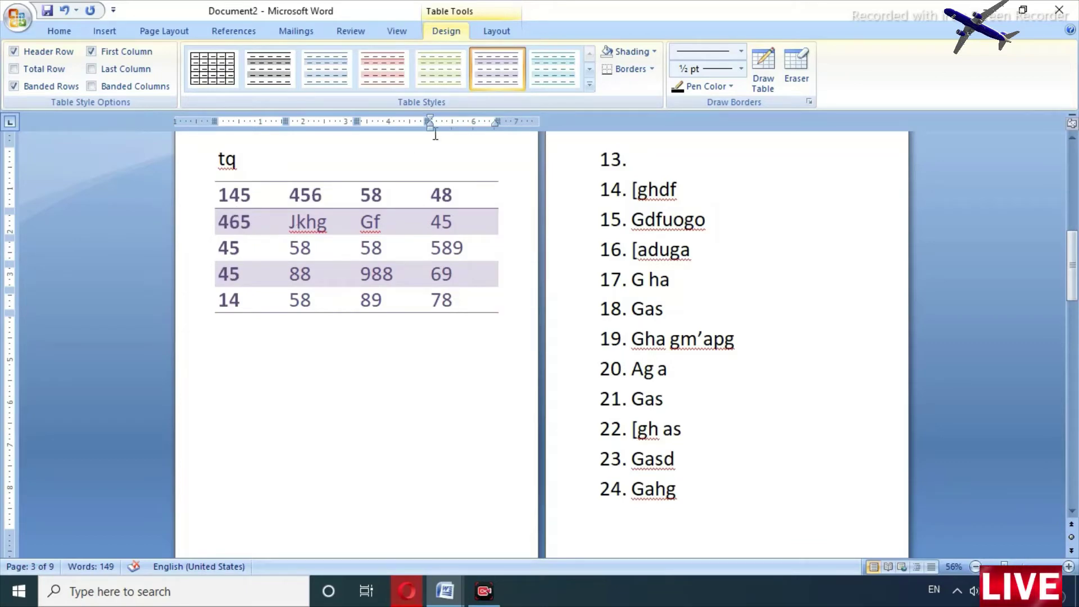
pyautogui.click(429, 70)
pyautogui.click(356, 361)
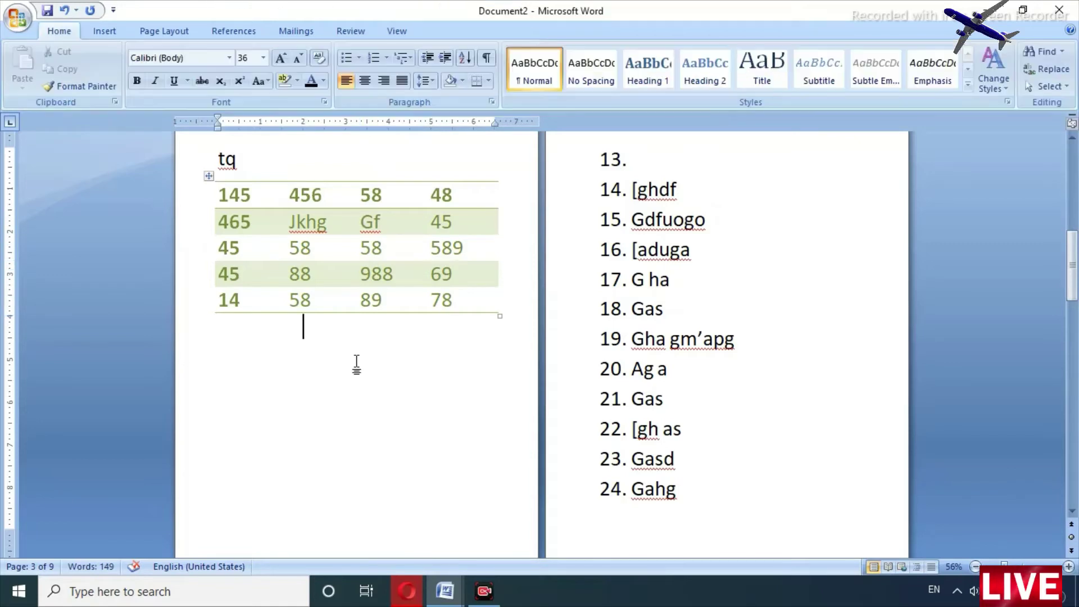
# Toggle the table's Total Row formatting on and off repeatedly, leaving it on.
pyautogui.click(349, 248)
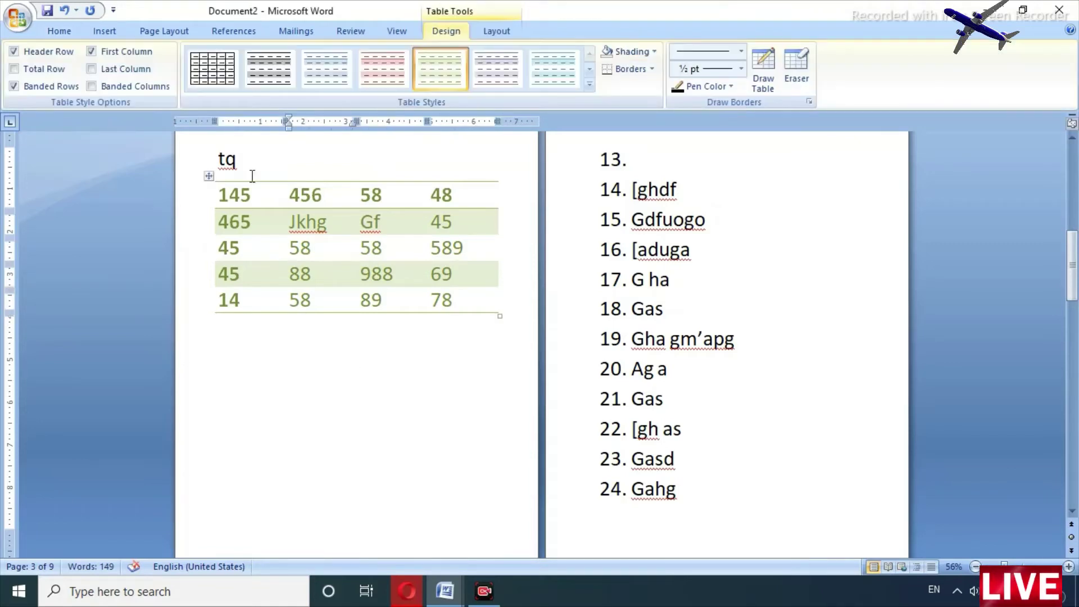
pyautogui.click(14, 69)
pyautogui.click(14, 70)
pyautogui.click(14, 69)
pyautogui.click(14, 69)
pyautogui.click(14, 72)
pyautogui.click(14, 71)
pyautogui.click(14, 72)
pyautogui.click(305, 281)
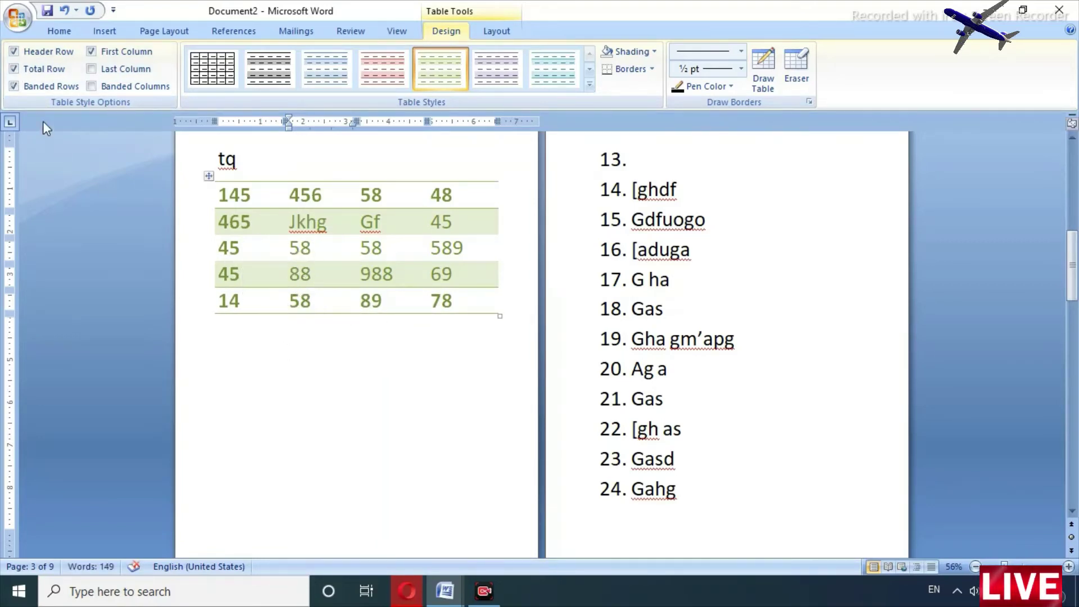
pyautogui.click(20, 69)
pyautogui.click(19, 69)
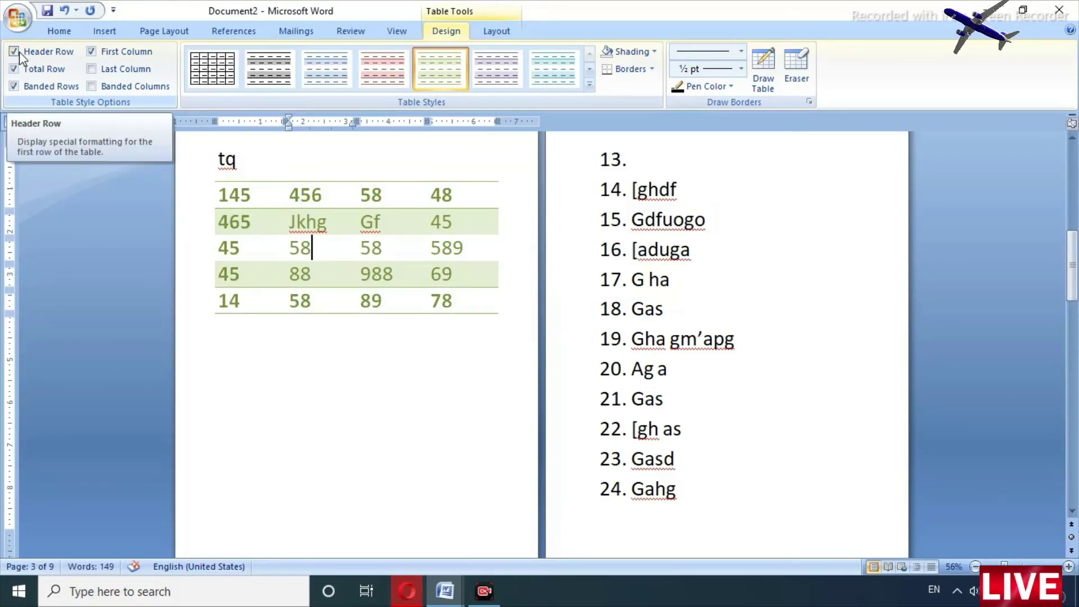
# Toggle the table's Header Row formatting off and back on several times.
pyautogui.click(19, 55)
pyautogui.click(20, 55)
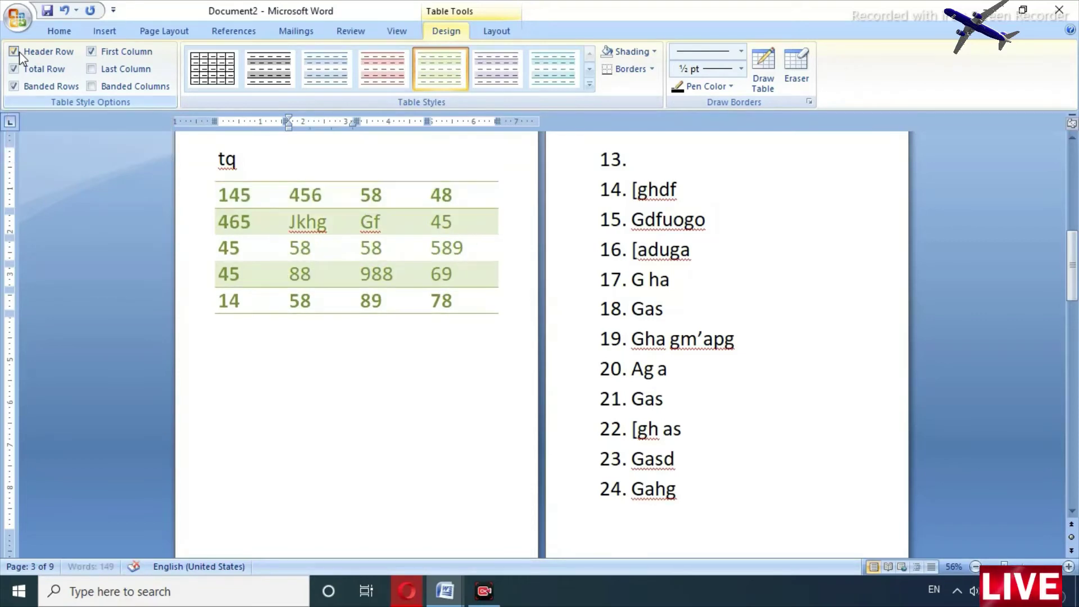
pyautogui.click(20, 55)
pyautogui.click(20, 55)
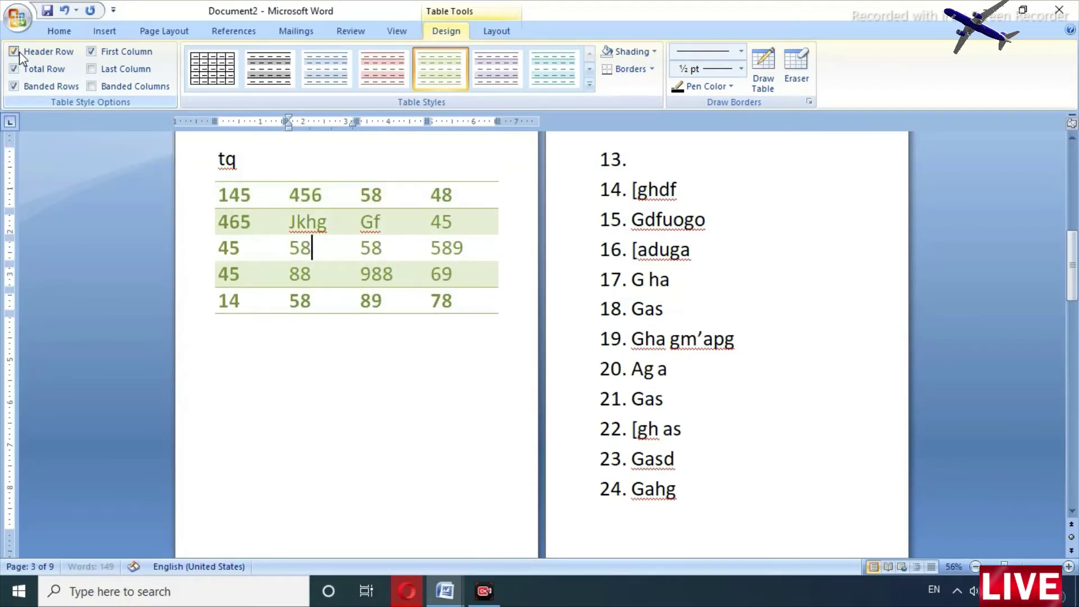
pyautogui.click(20, 55)
pyautogui.click(20, 55)
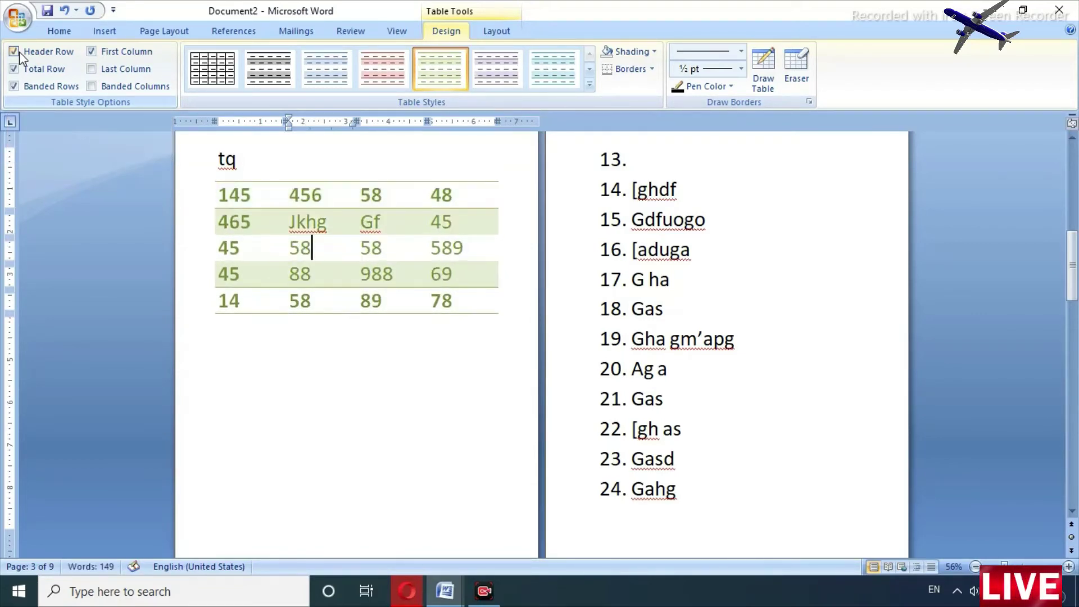
# Toggle the table's Banded Rows formatting off and on repeatedly, leaving it on.
pyautogui.click(19, 89)
pyautogui.click(20, 89)
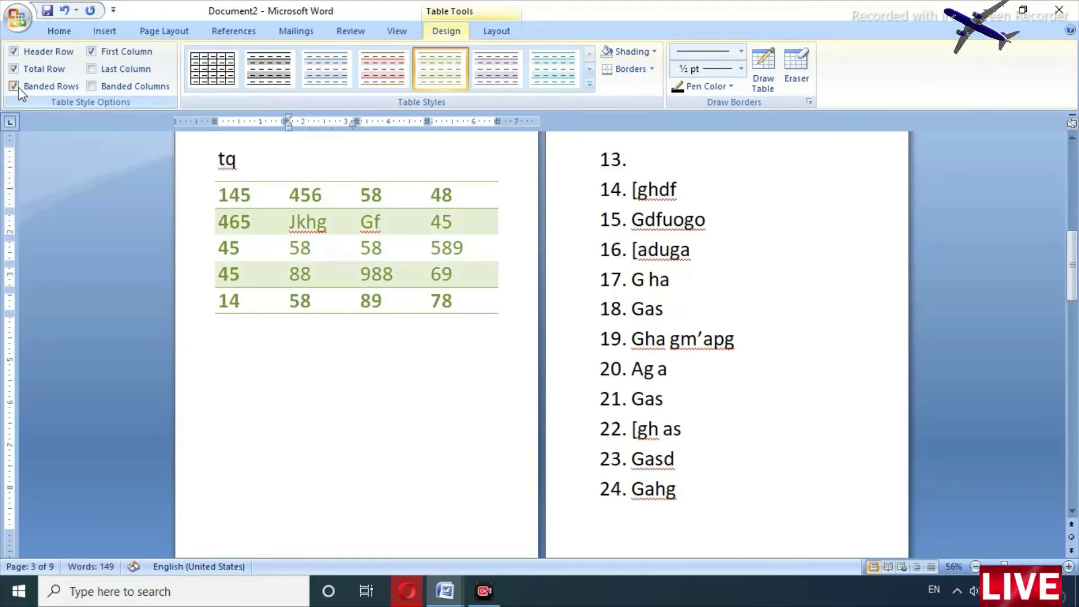
pyautogui.click(19, 89)
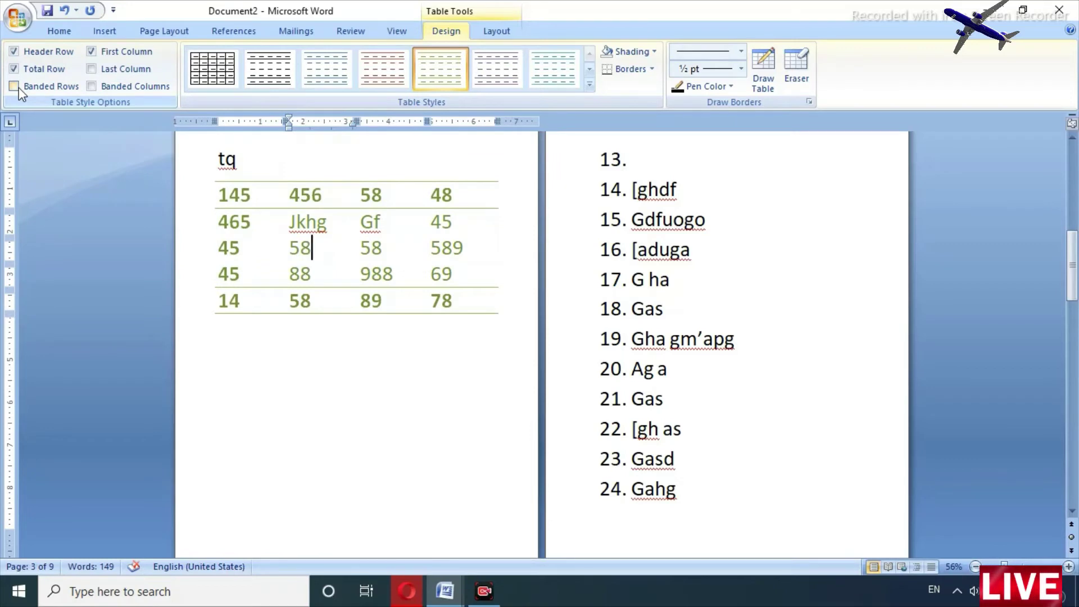
pyautogui.click(329, 253)
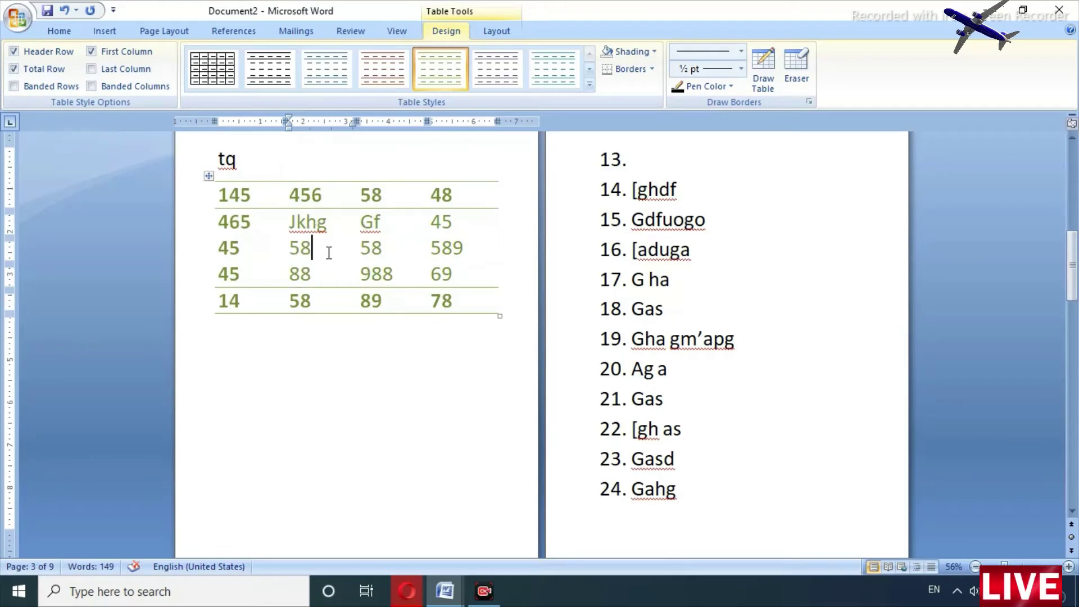
pyautogui.click(14, 86)
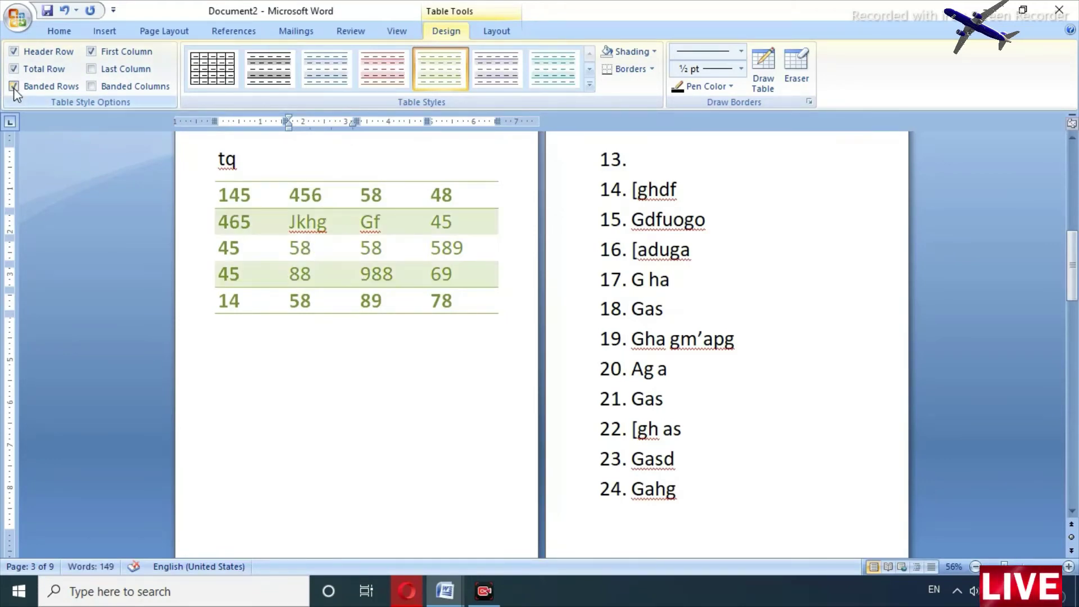
pyautogui.click(13, 86)
pyautogui.click(14, 86)
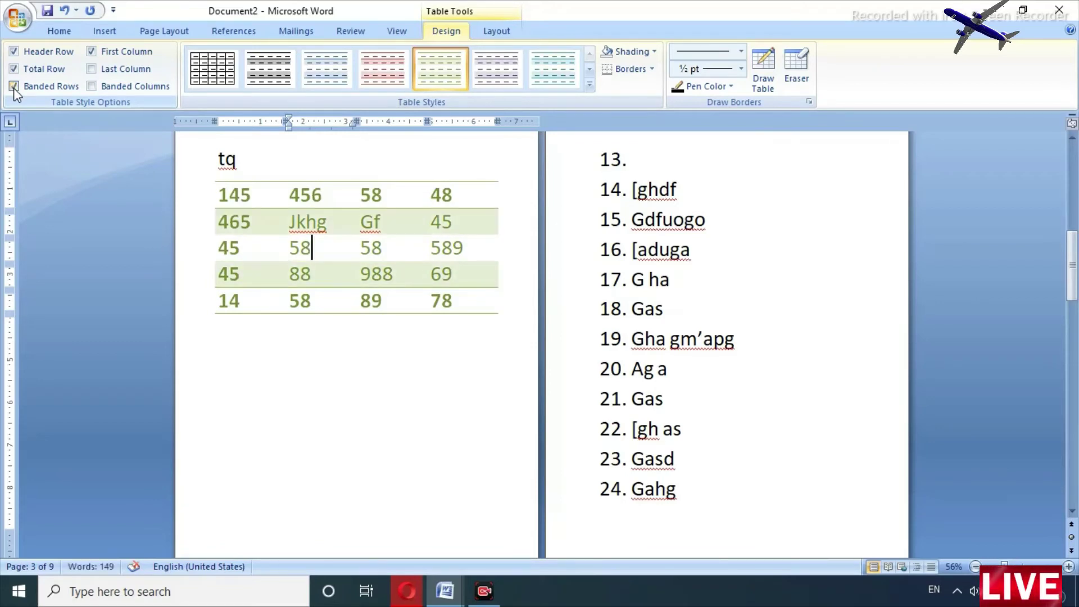
# Turn off the table's Total Row formatting, and switch its Header Row formatting off and back on.
pyautogui.click(14, 69)
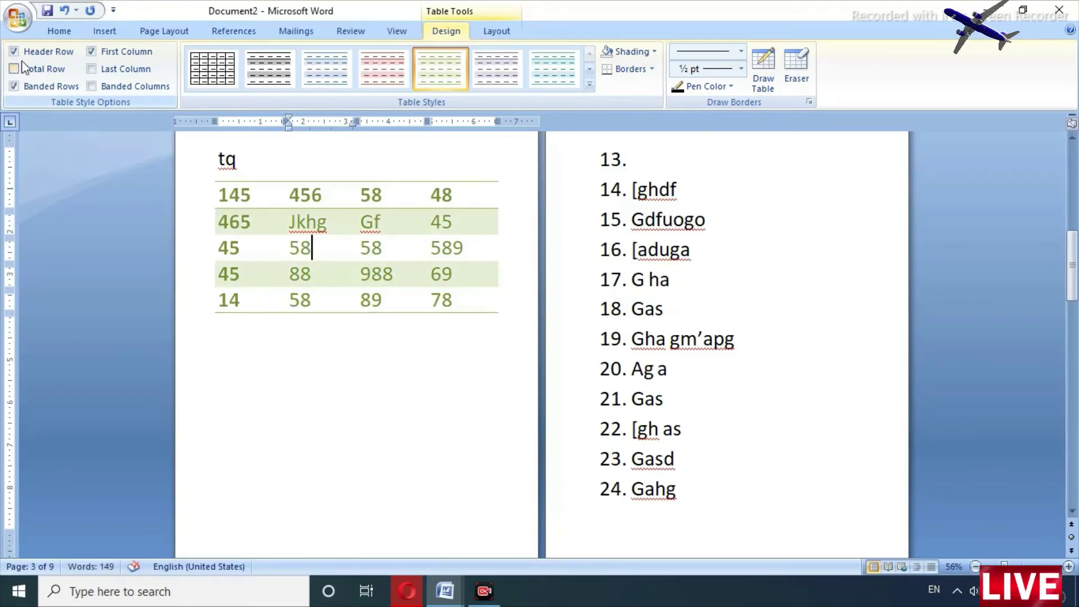
pyautogui.click(13, 51)
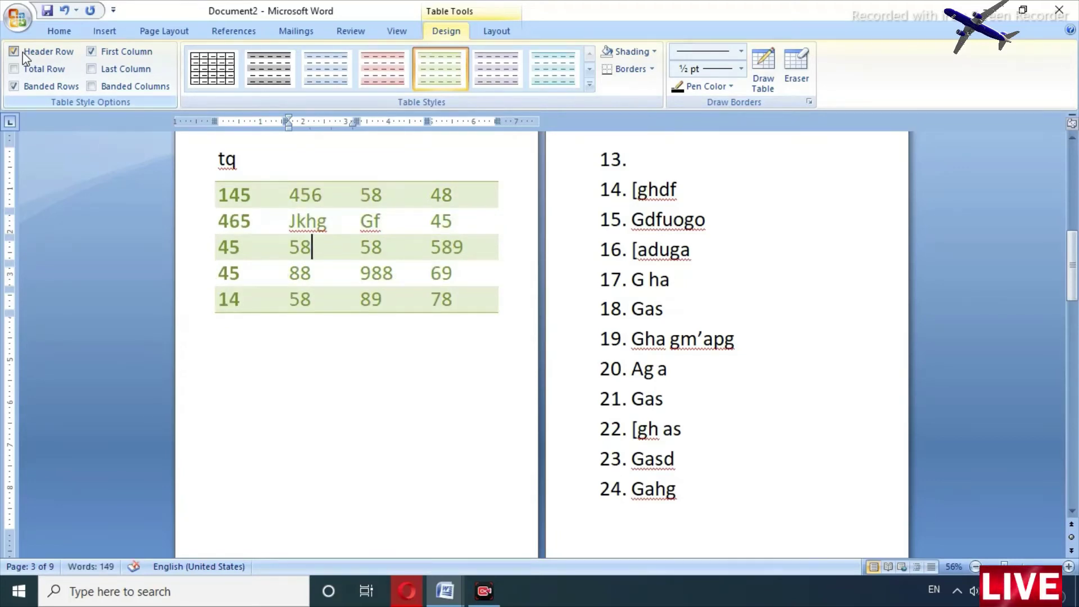
# Toggle the table's First Column formatting off and on repeatedly, leaving it on.
pyautogui.click(91, 52)
pyautogui.click(91, 52)
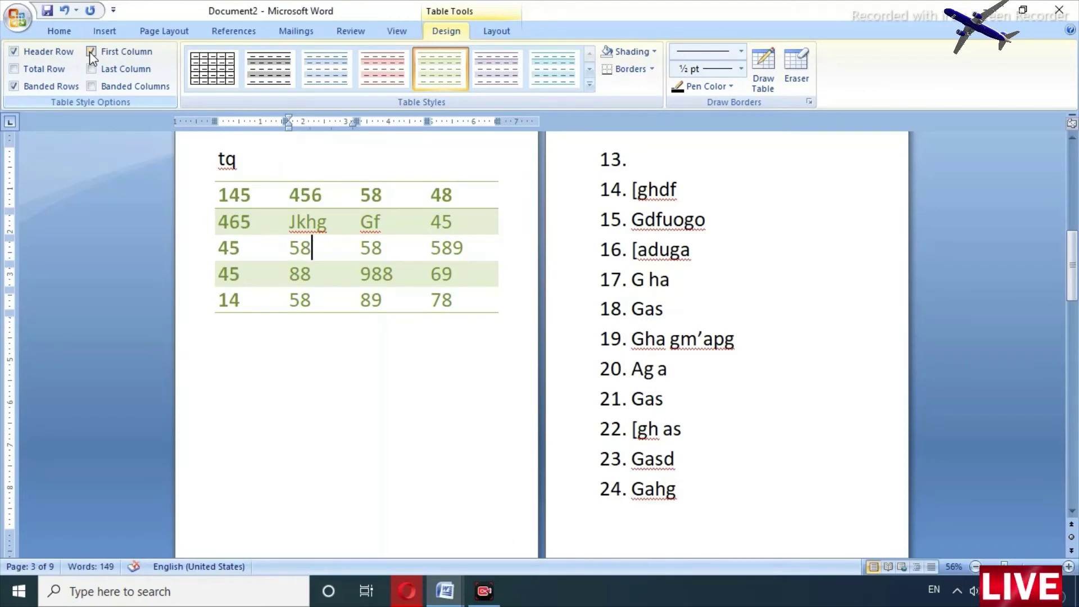
pyautogui.click(90, 51)
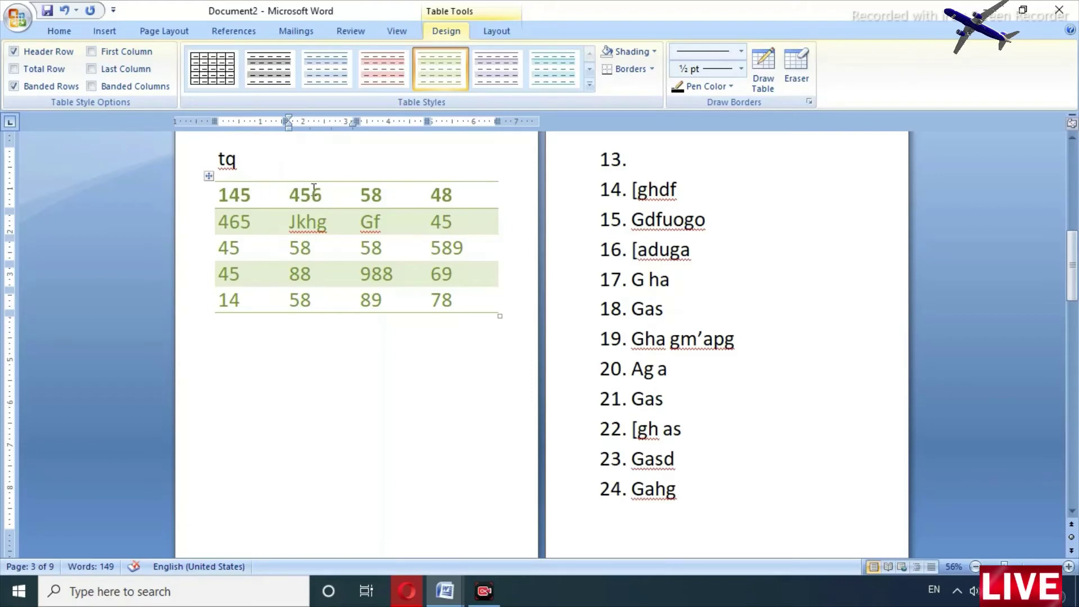
pyautogui.click(124, 55)
pyautogui.click(124, 57)
pyautogui.click(124, 55)
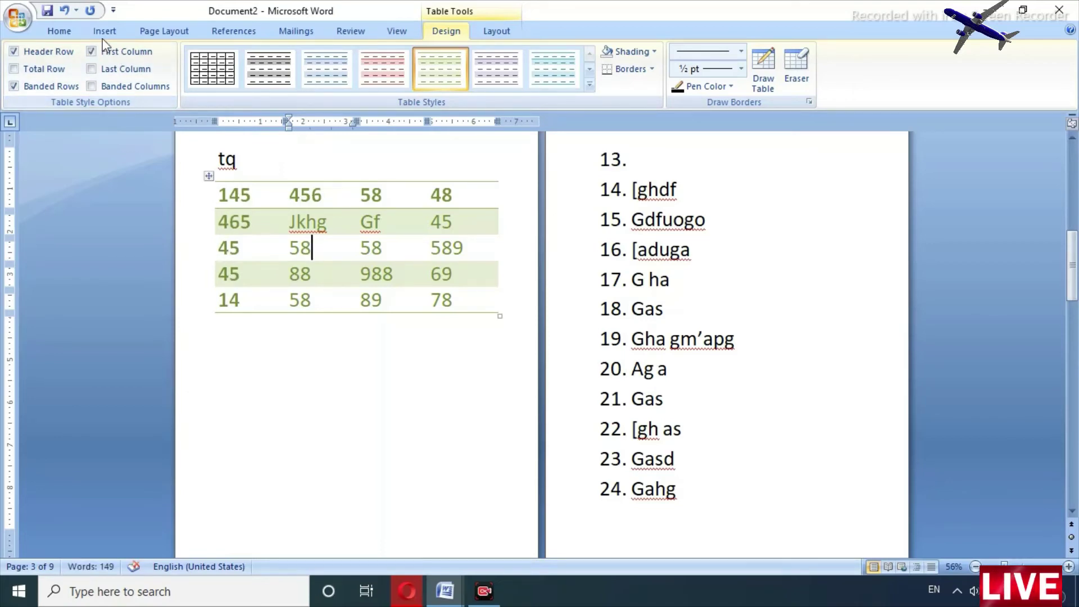
pyautogui.click(93, 59)
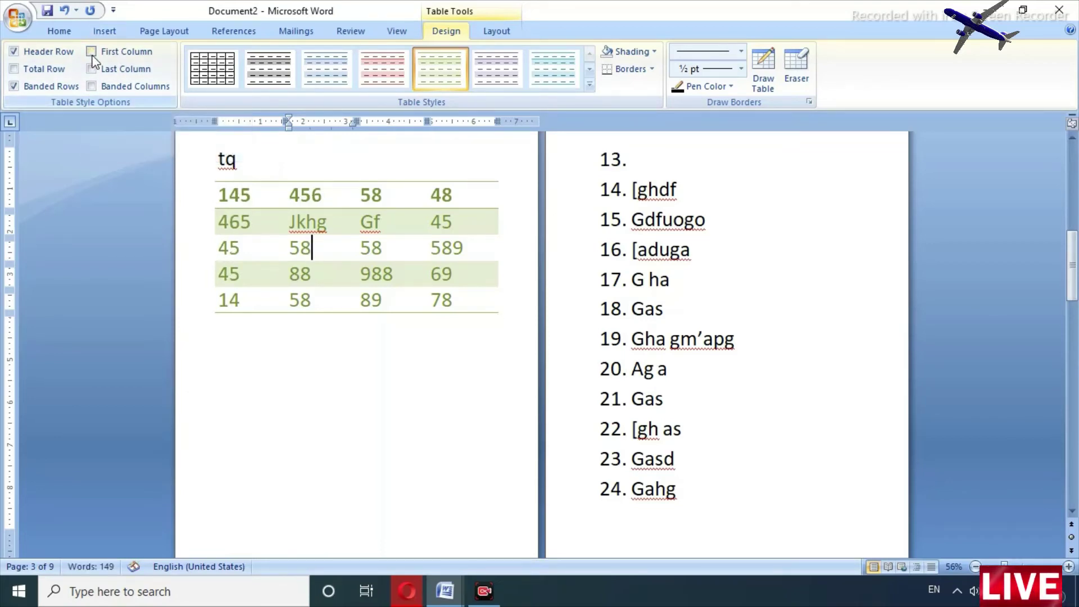
pyautogui.click(236, 231)
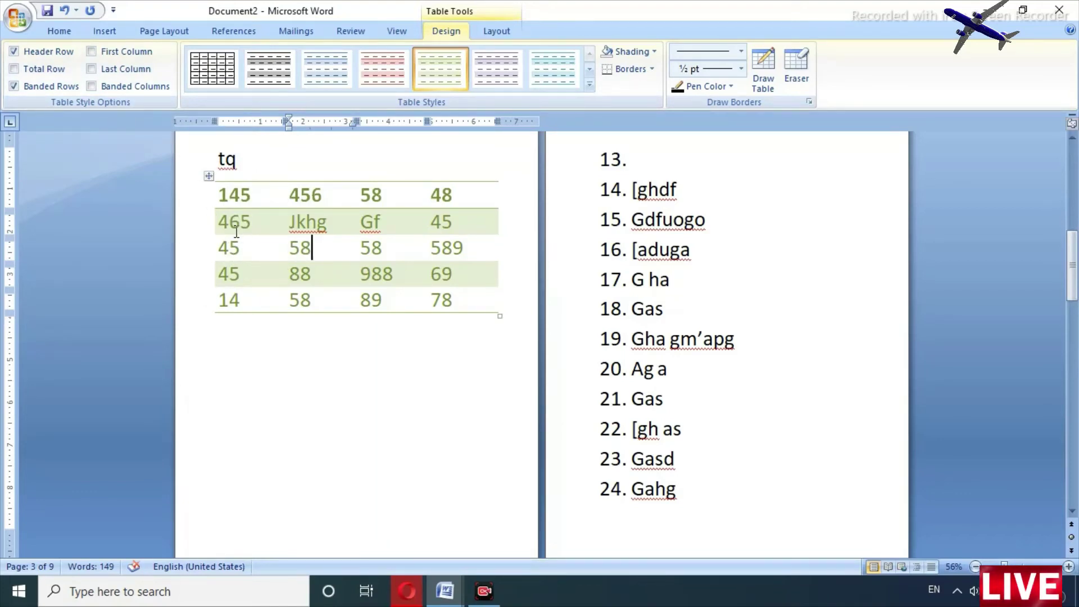
pyautogui.click(93, 52)
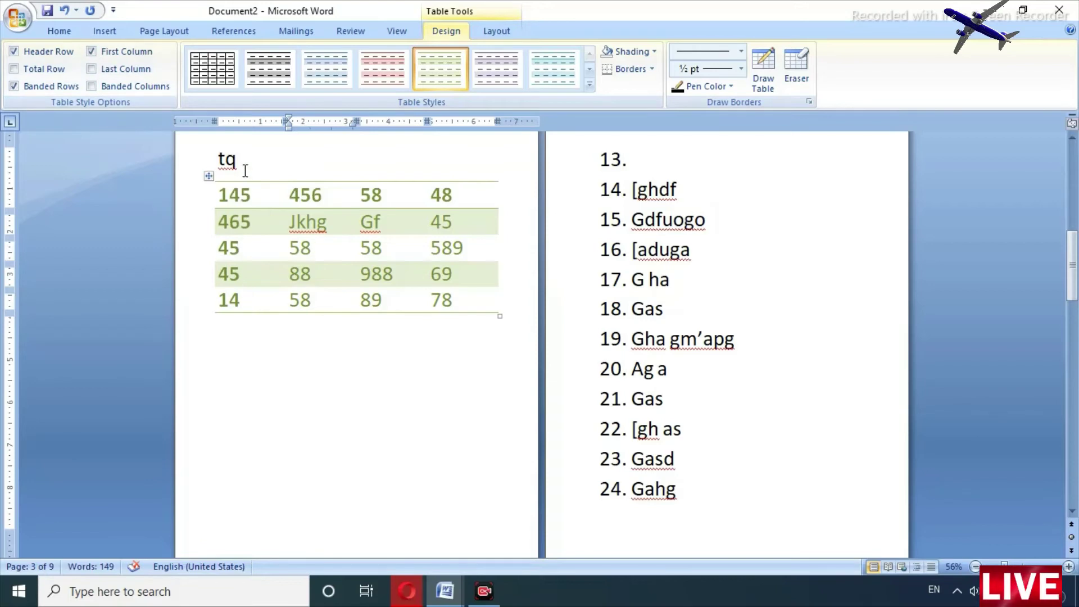
# Switch the table's Last Column and Banded Columns formatting on and back off, one option after the other.
pyautogui.click(91, 69)
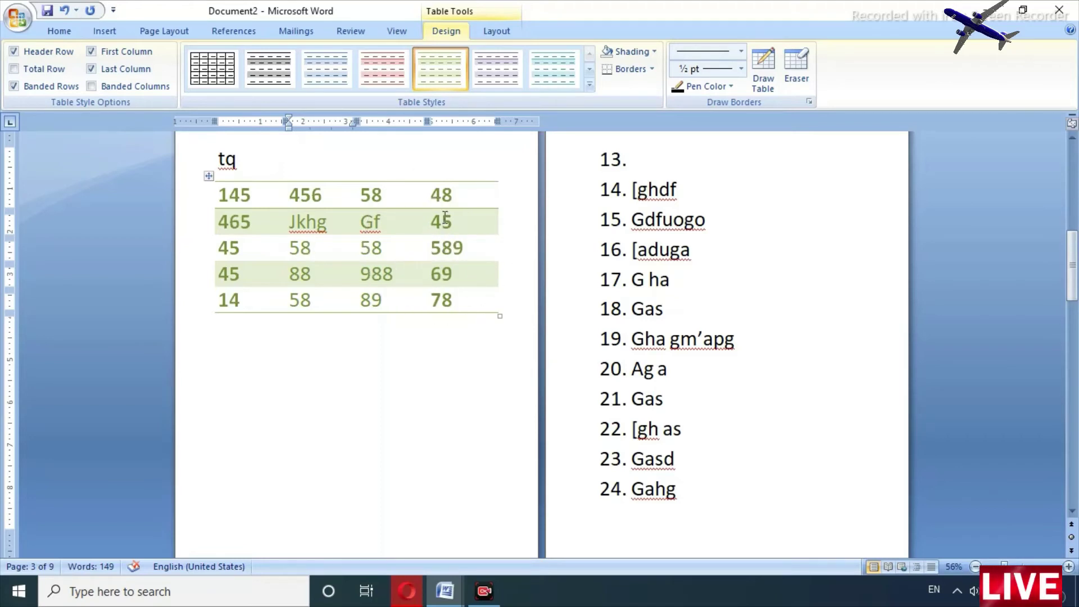
pyautogui.click(91, 70)
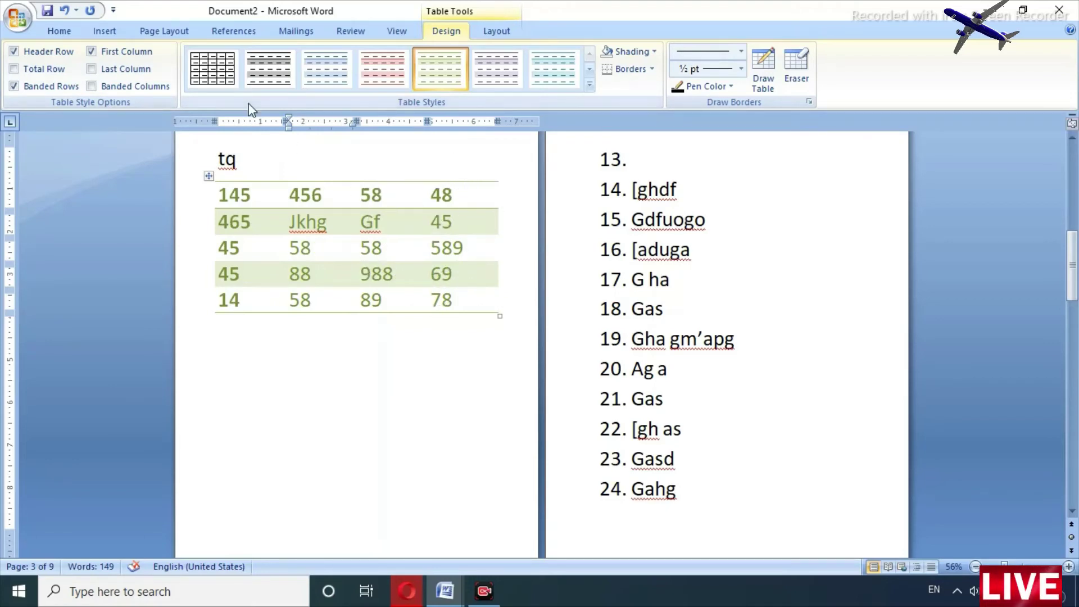
pyautogui.click(92, 86)
pyautogui.click(92, 86)
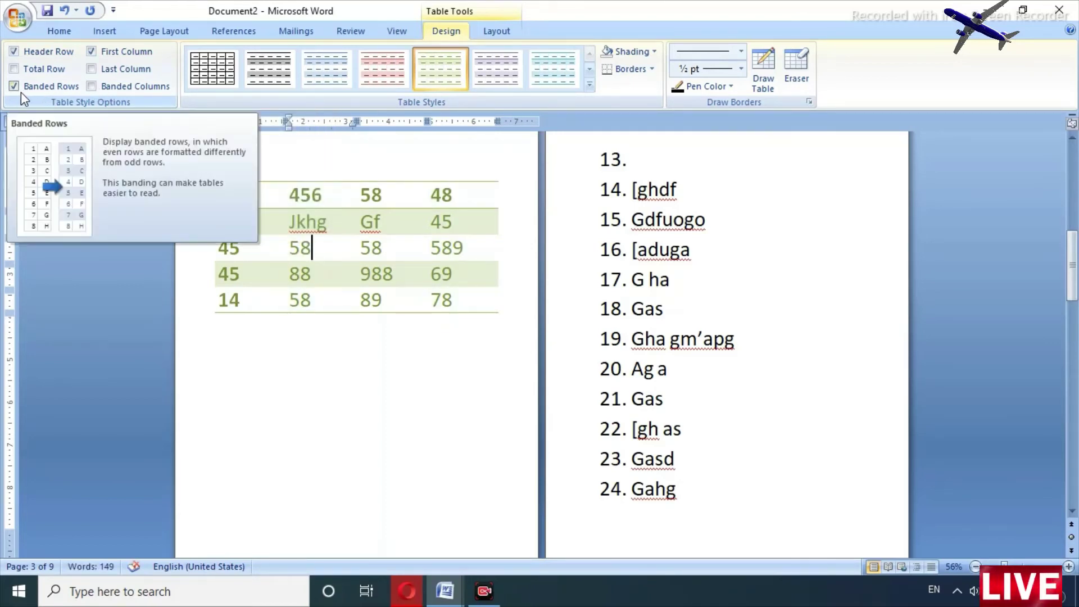
pyautogui.click(94, 85)
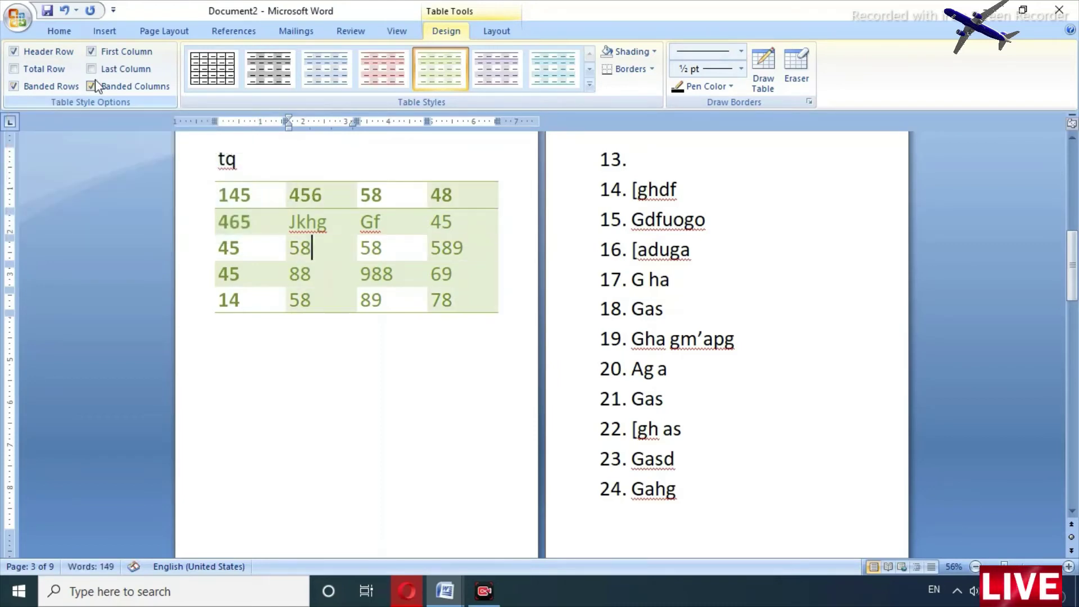
pyautogui.click(96, 79)
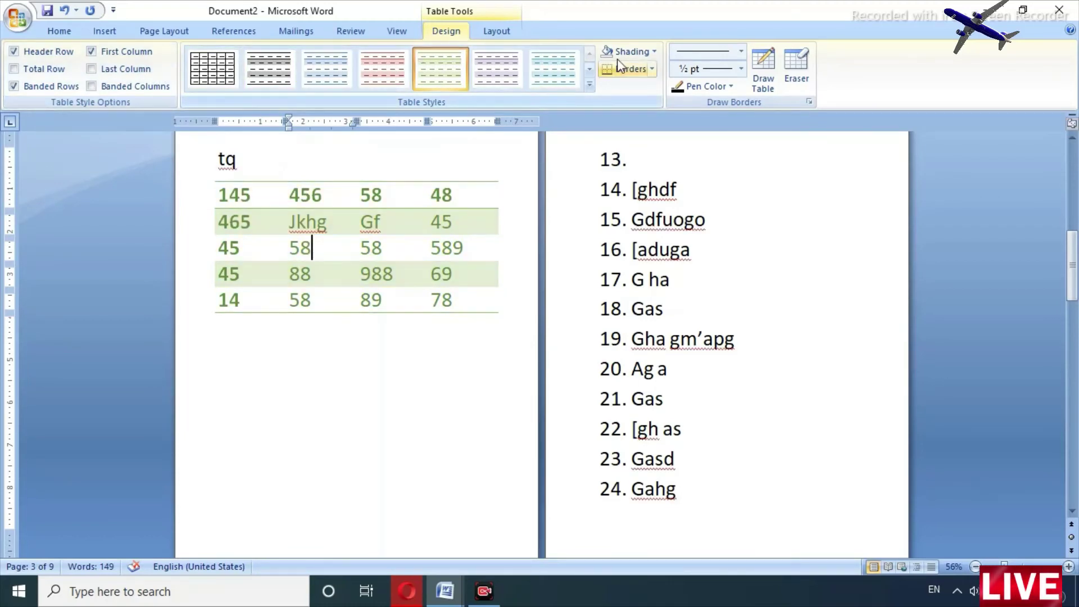
# Shade the second cell of the table's third row light green, and shade the whole table light orange.
pyautogui.click(650, 55)
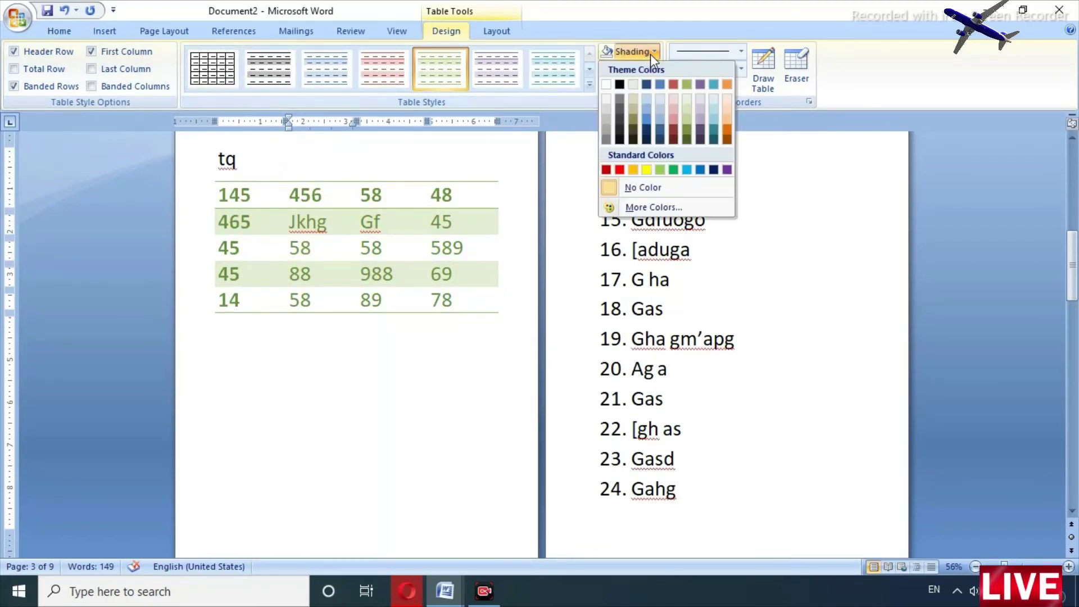
pyautogui.click(692, 121)
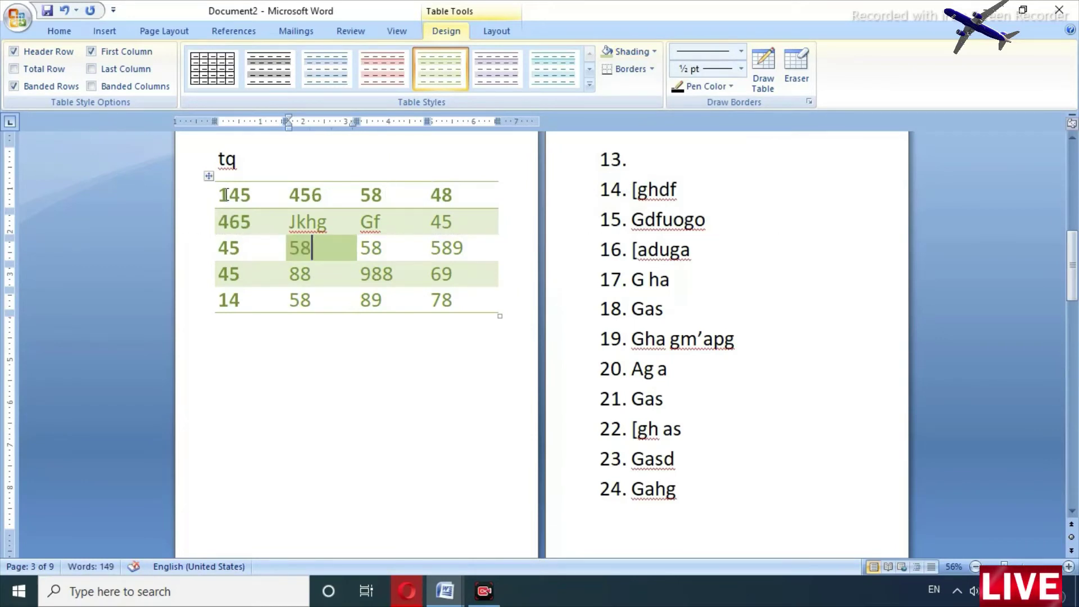
pyautogui.moveTo(224, 194); pyautogui.dragTo(459, 302)
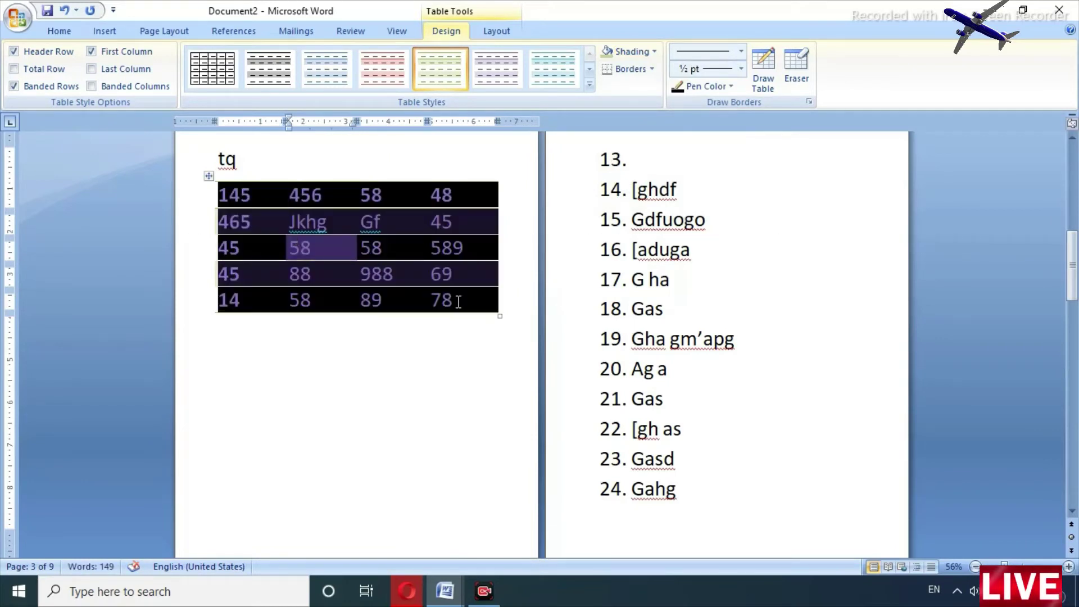
pyautogui.click(649, 52)
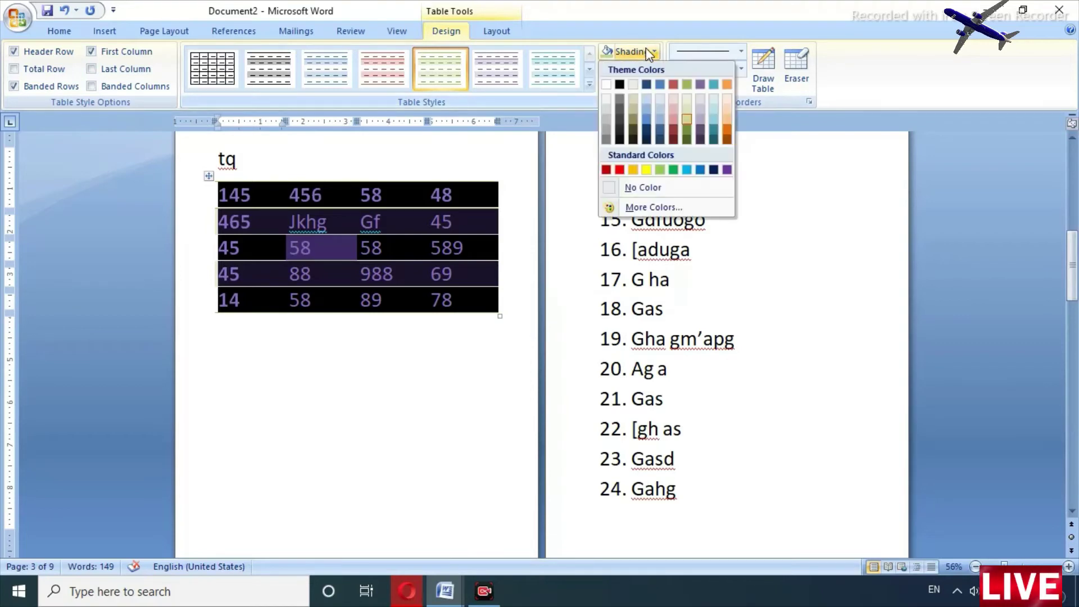
pyautogui.click(726, 123)
pyautogui.click(304, 326)
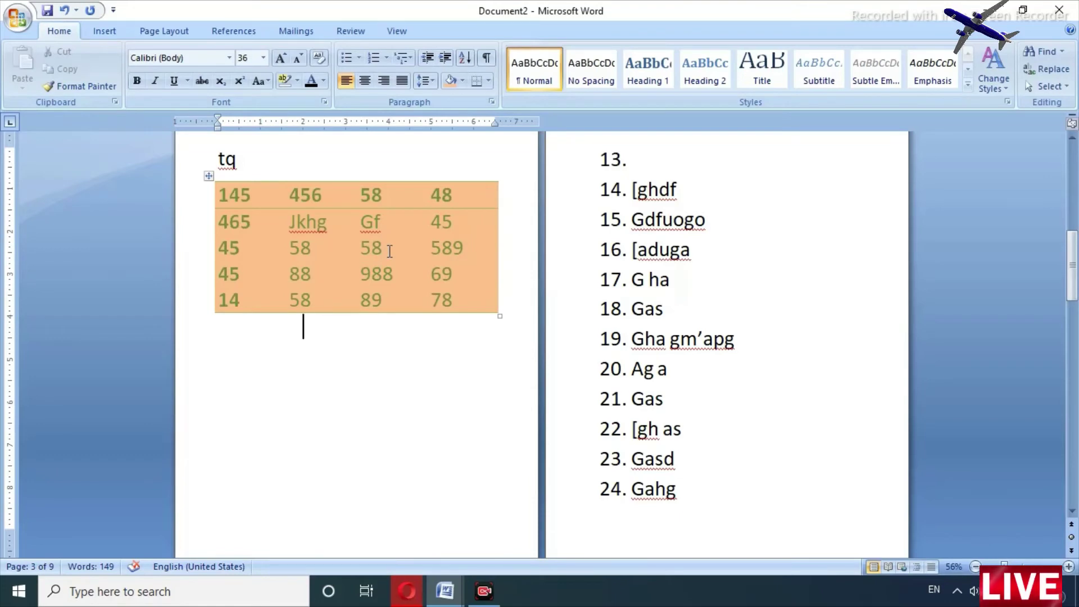
# Apply All Borders to the "Gf" cell in the table's second row.
pyautogui.click(374, 222)
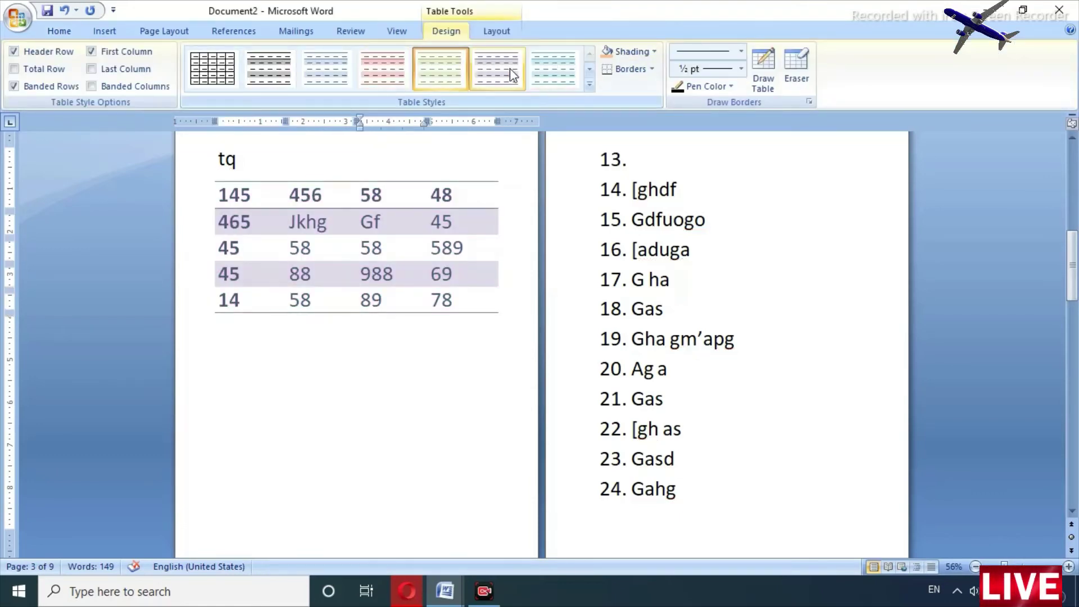
pyautogui.click(651, 70)
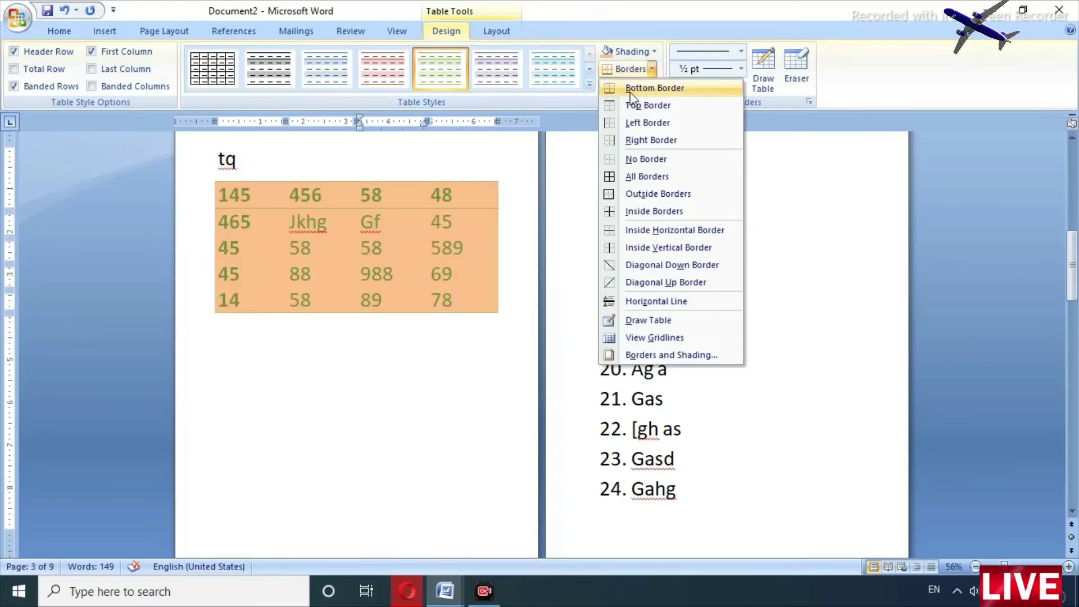
pyautogui.click(633, 176)
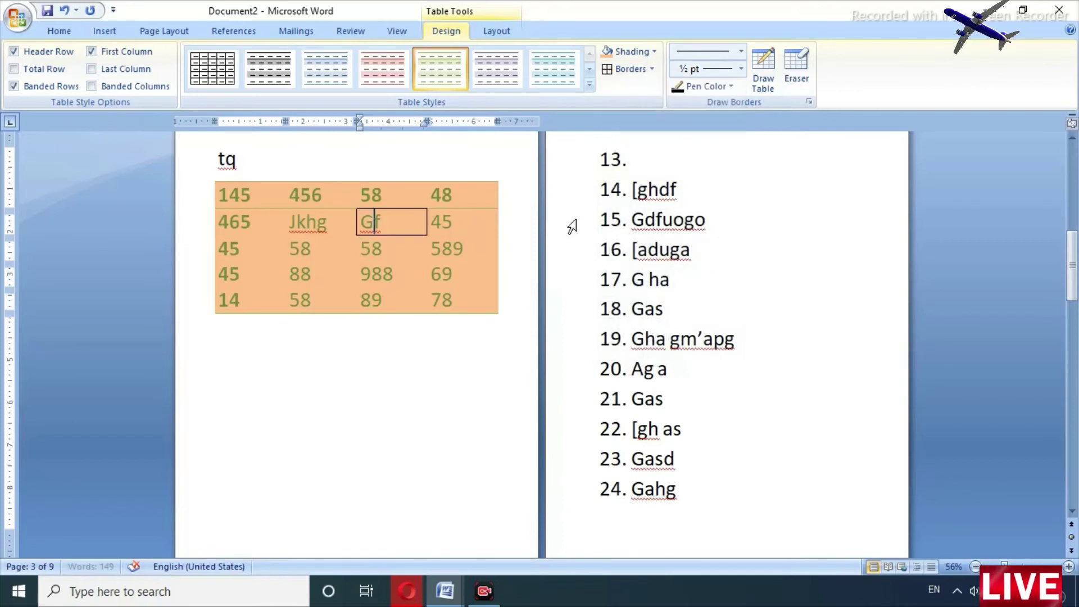
# Apply All Borders to the whole table, and remove all of its borders again.
pyautogui.click(384, 251)
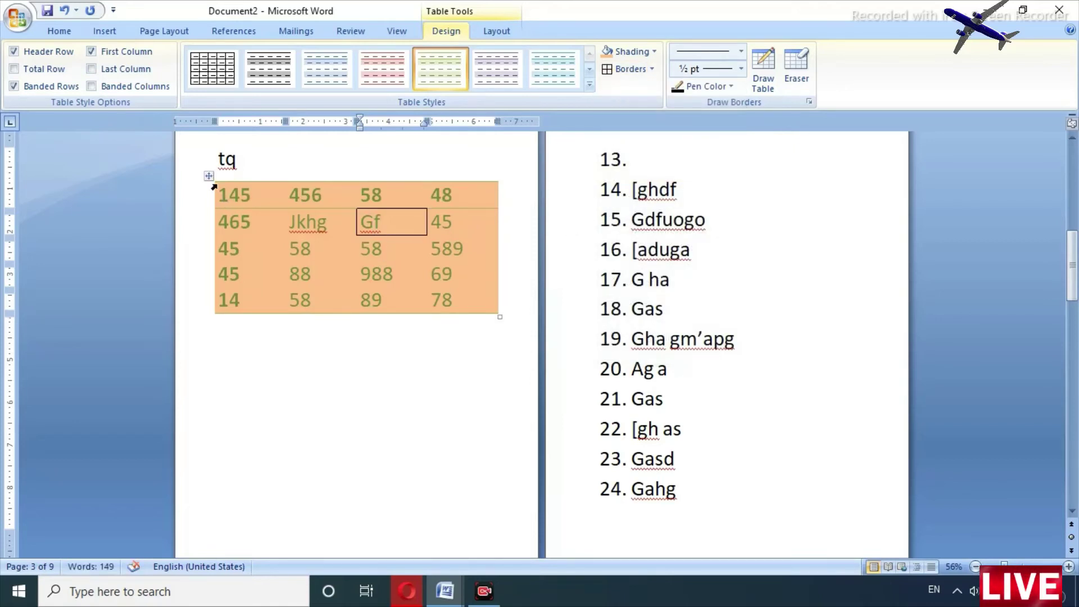
pyautogui.moveTo(221, 191); pyautogui.dragTo(460, 311)
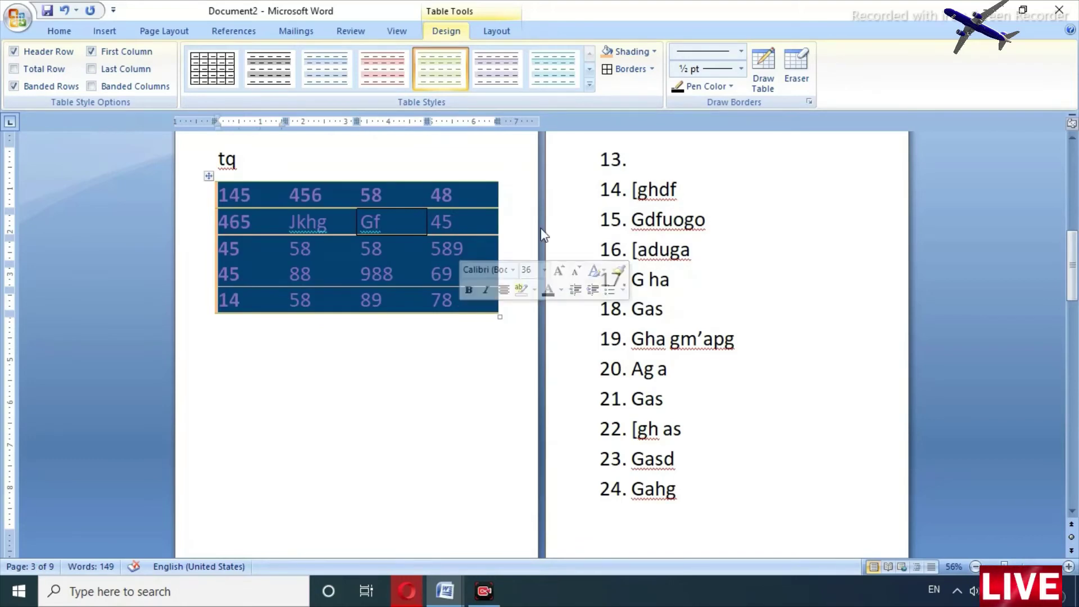
pyautogui.click(629, 69)
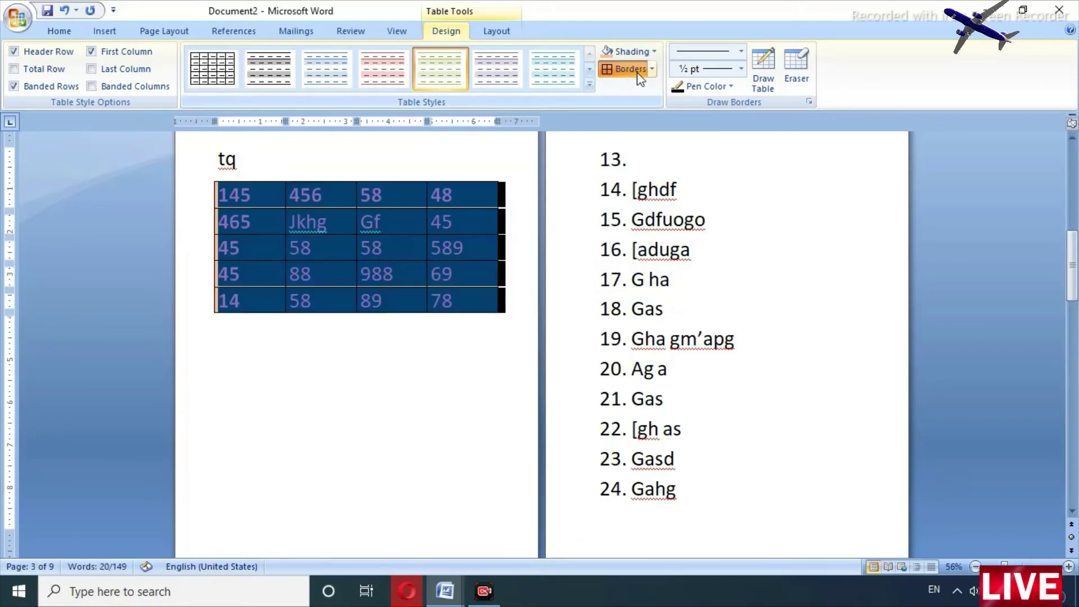
pyautogui.click(654, 70)
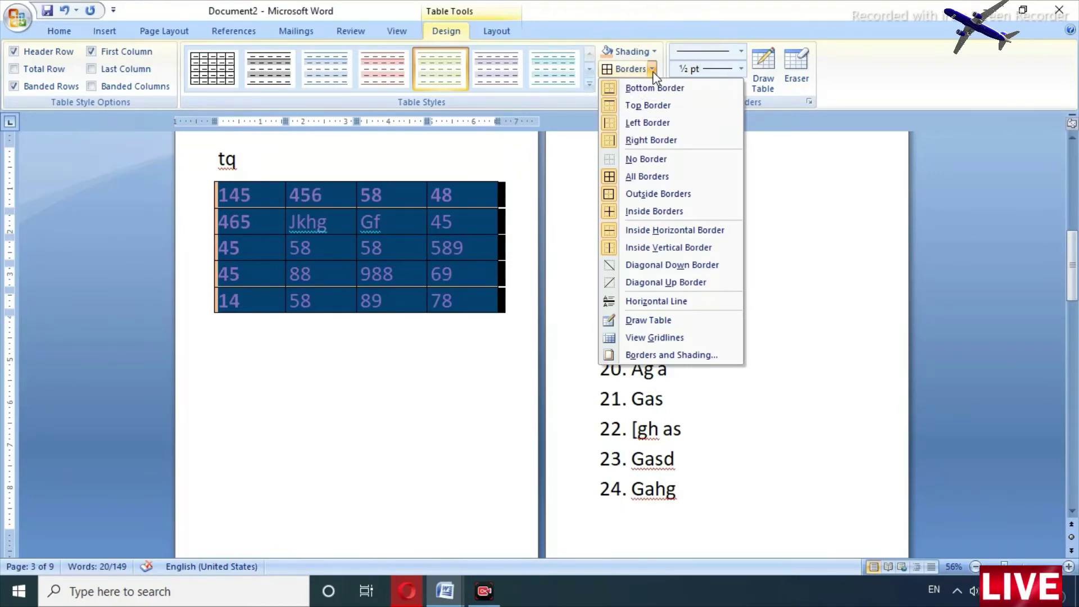
pyautogui.click(627, 178)
pyautogui.click(343, 268)
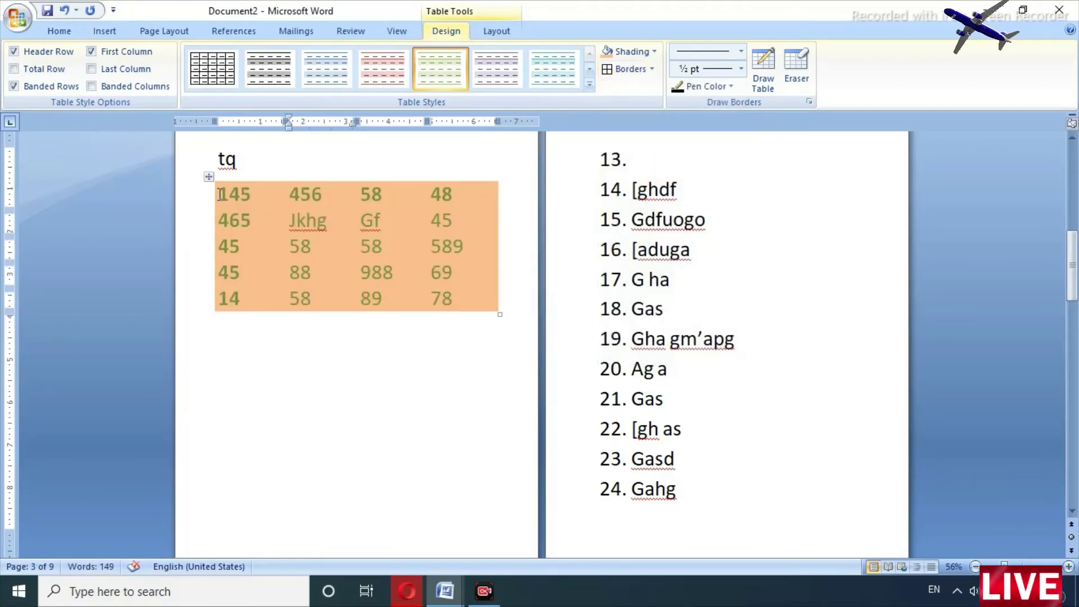
# Select the whole borderless table and apply All Borders to every cell.
pyautogui.moveTo(219, 194); pyautogui.dragTo(465, 304)
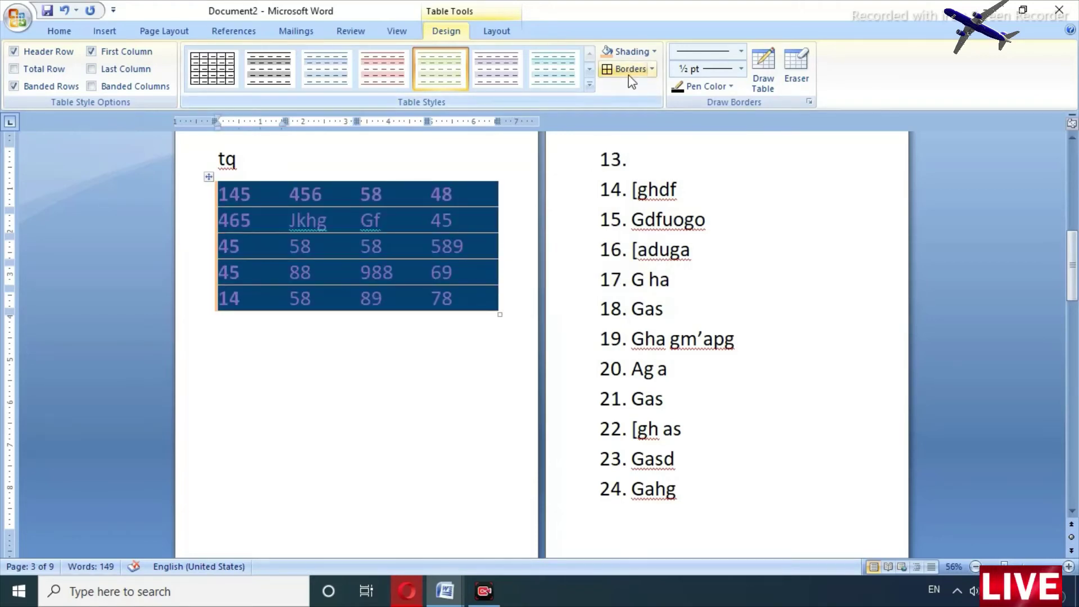
pyautogui.click(654, 69)
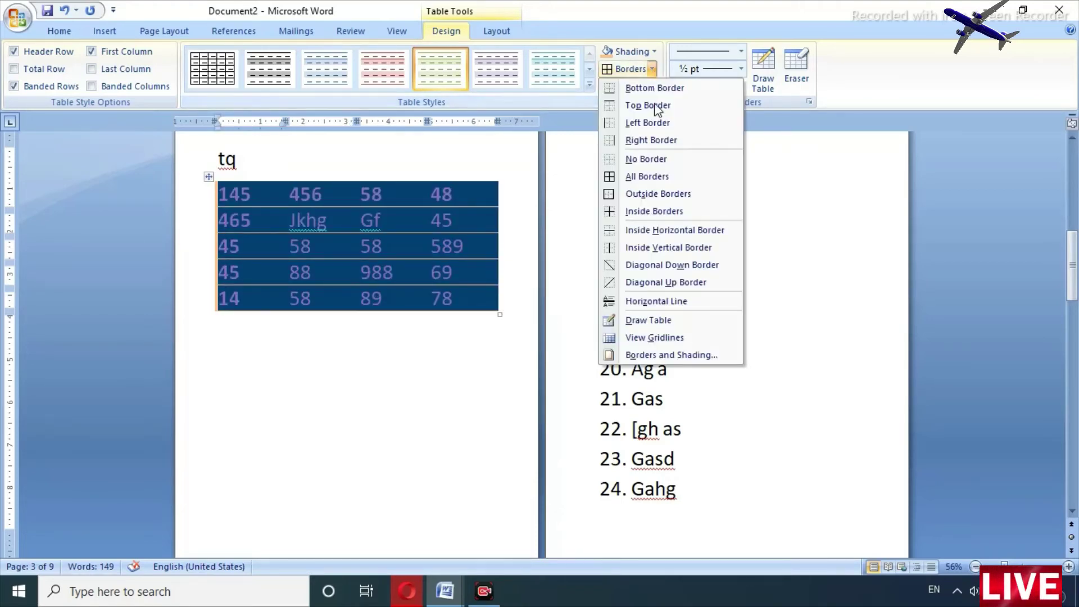
pyautogui.click(636, 178)
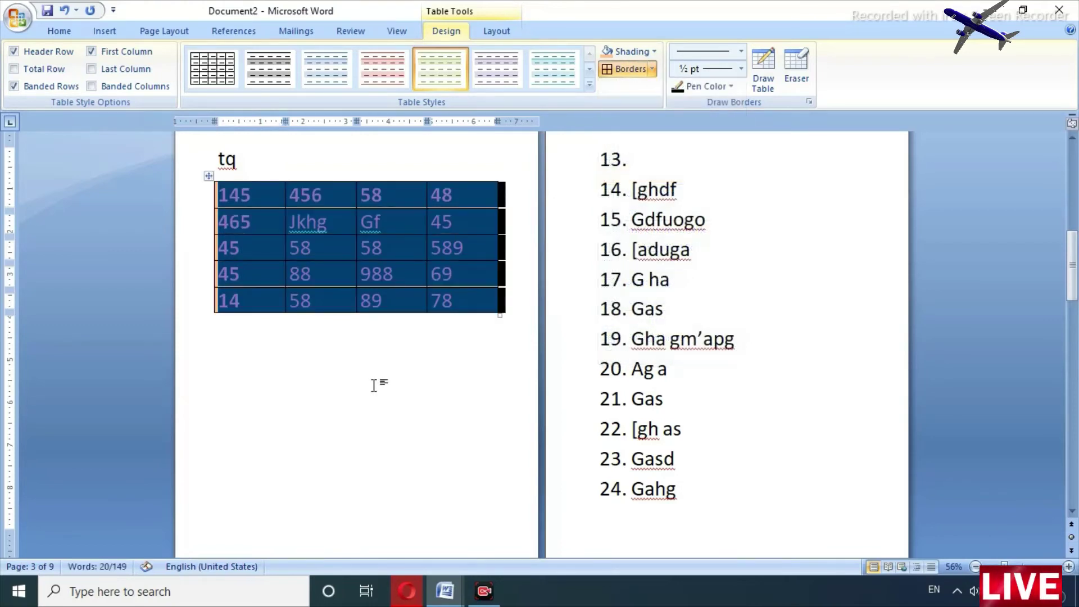
pyautogui.click(369, 405)
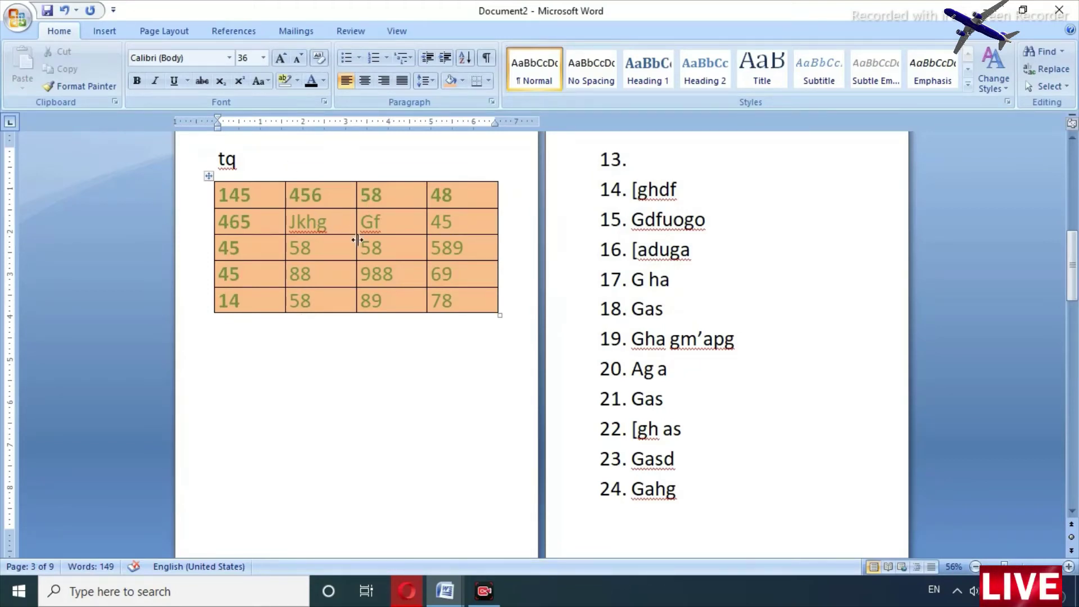
# Toggle the whole table's bottom border off and back on repeatedly, leaving it on.
pyautogui.moveTo(222, 194); pyautogui.dragTo(490, 295)
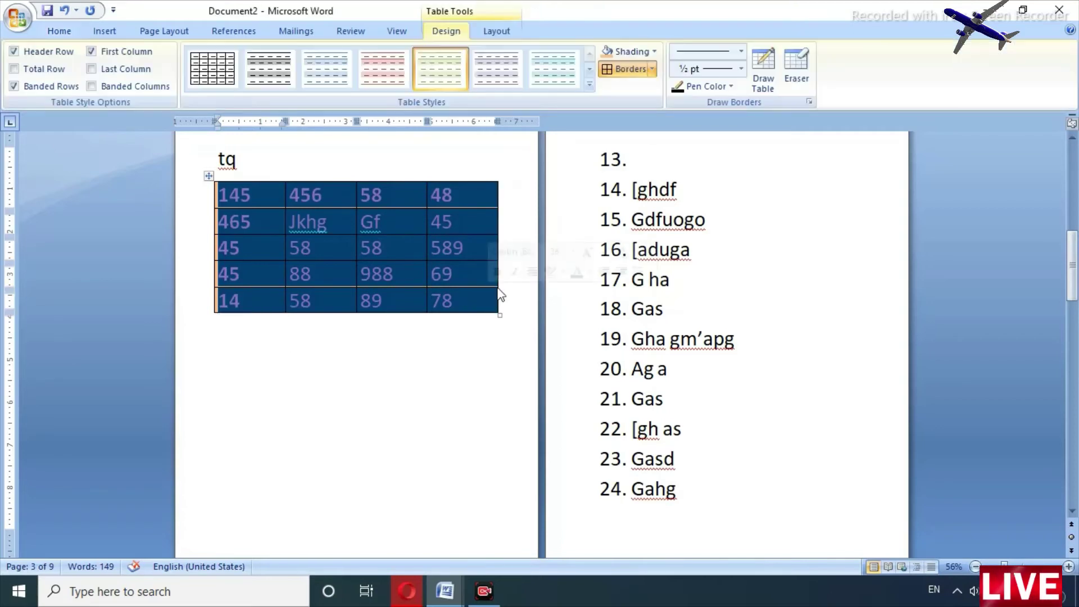
pyautogui.click(653, 69)
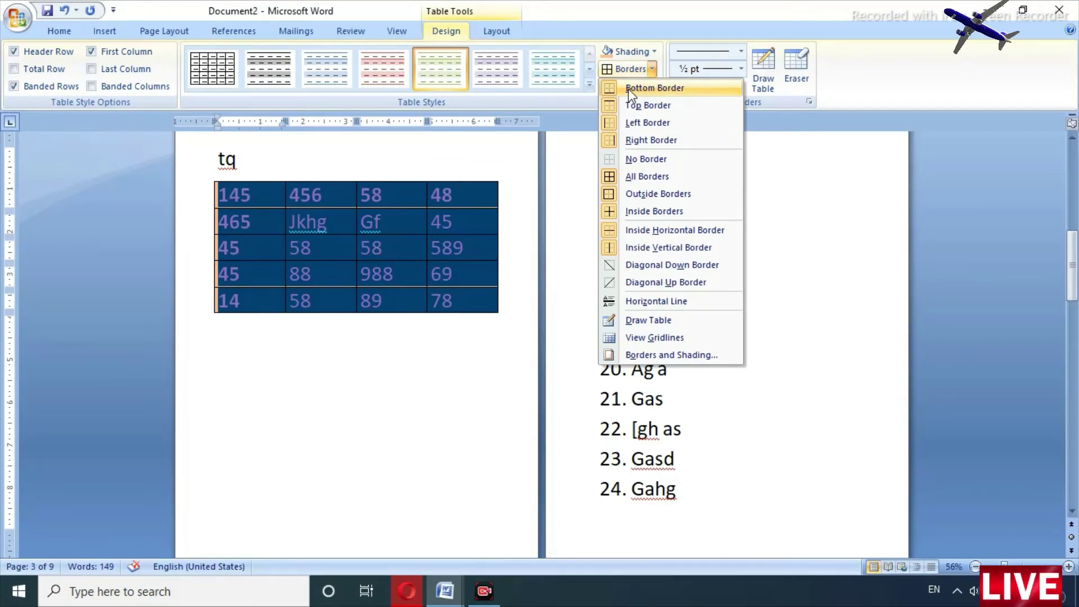
pyautogui.click(629, 89)
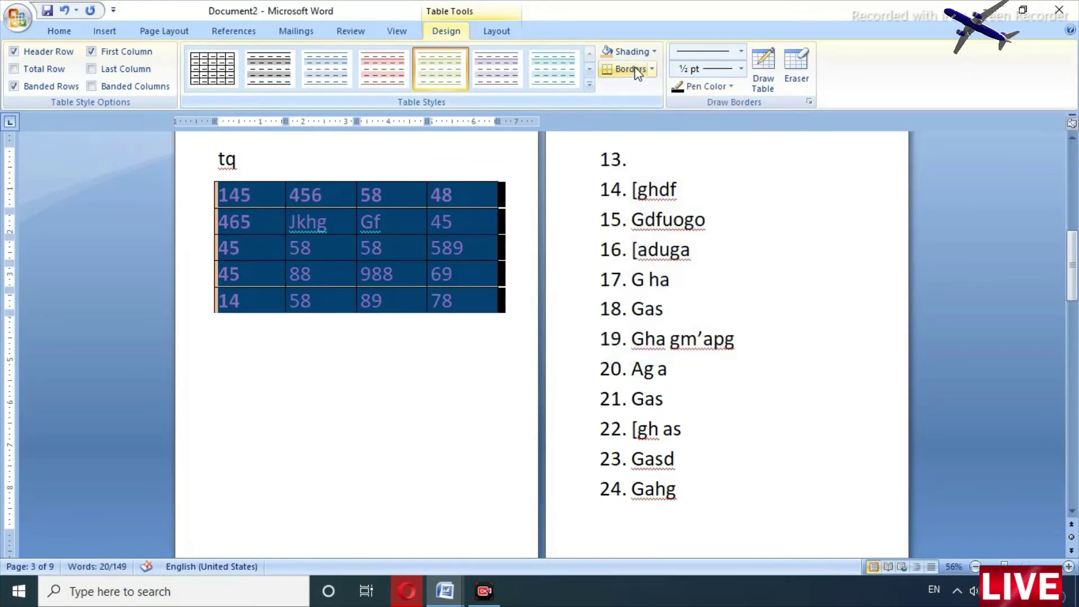
pyautogui.click(634, 69)
pyautogui.click(653, 70)
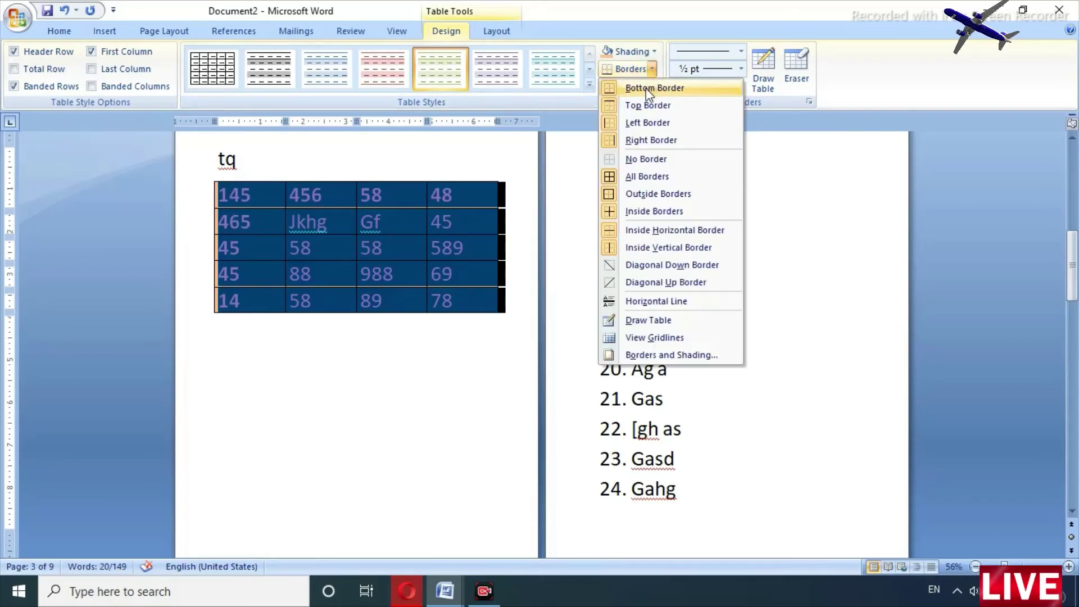
pyautogui.click(648, 89)
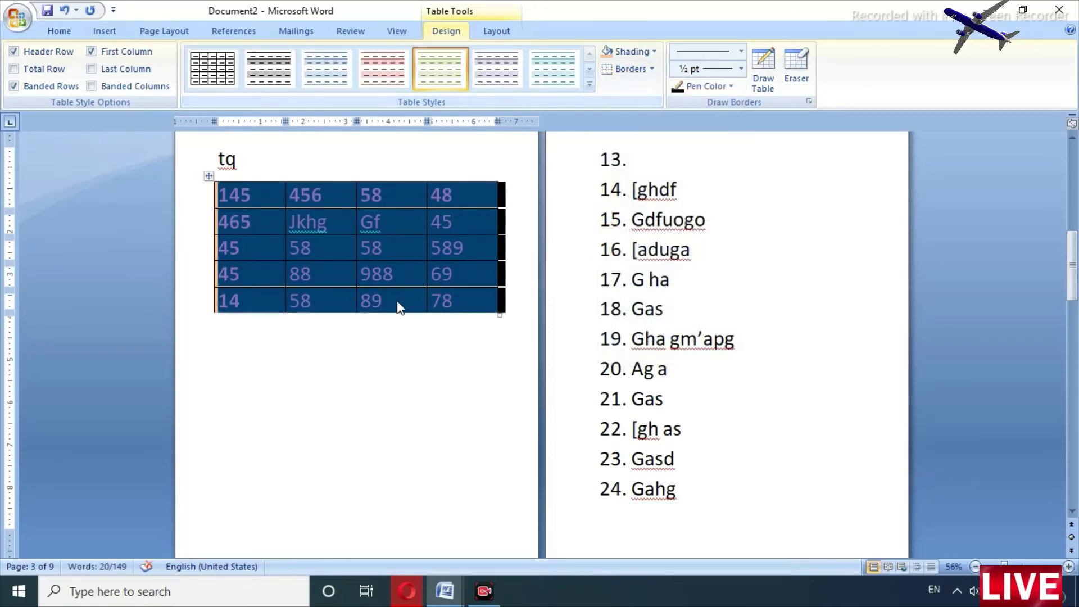
pyautogui.click(654, 70)
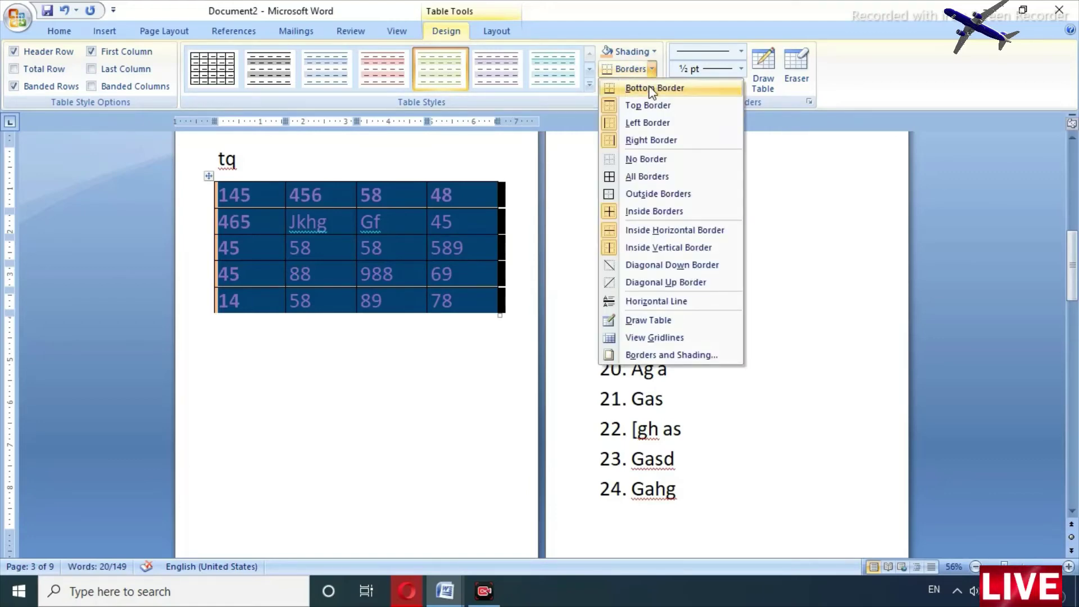
pyautogui.click(651, 89)
pyautogui.click(415, 366)
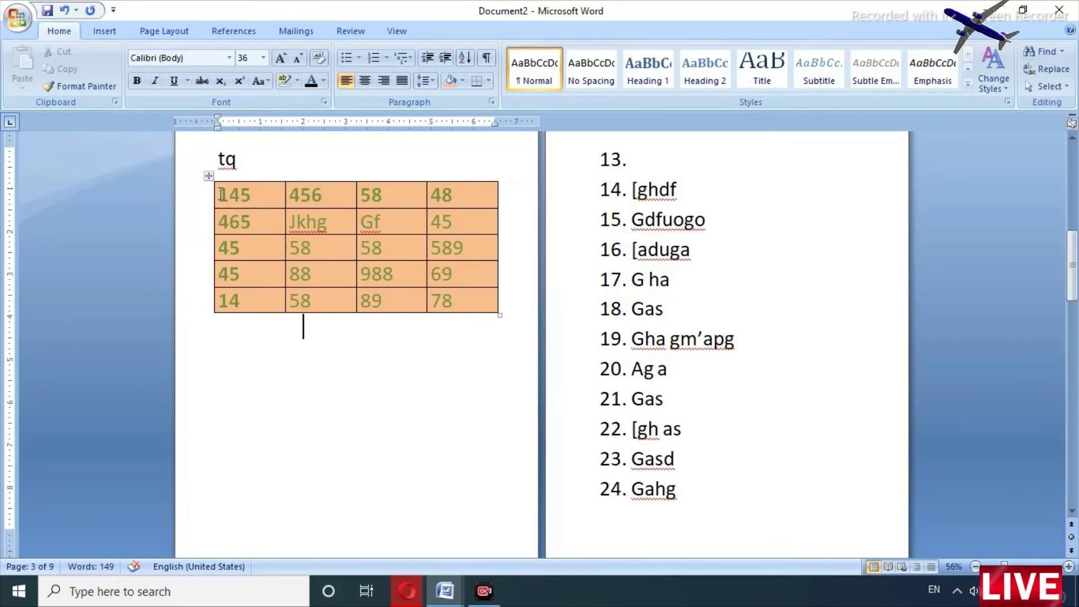
# Remove the bottom border from the whole table.
pyautogui.moveTo(220, 195); pyautogui.dragTo(493, 292)
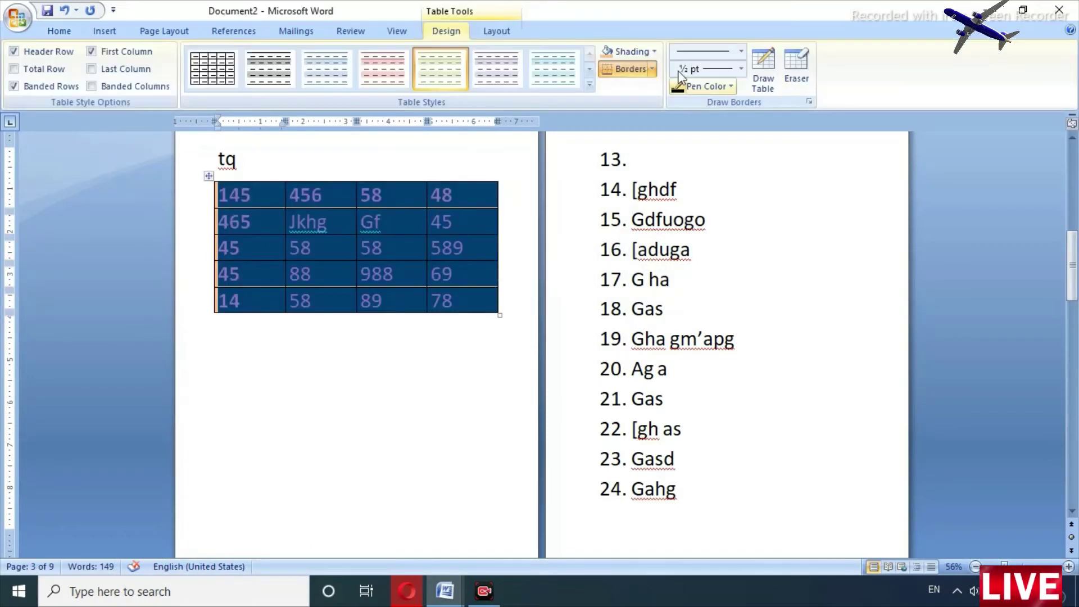
pyautogui.click(652, 68)
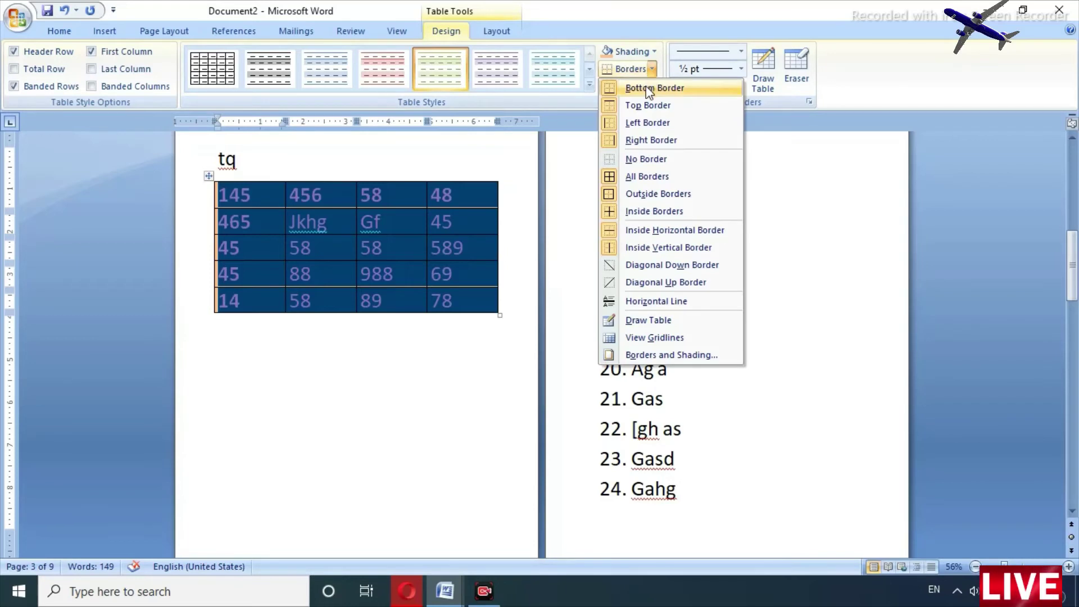
pyautogui.click(649, 90)
pyautogui.click(435, 342)
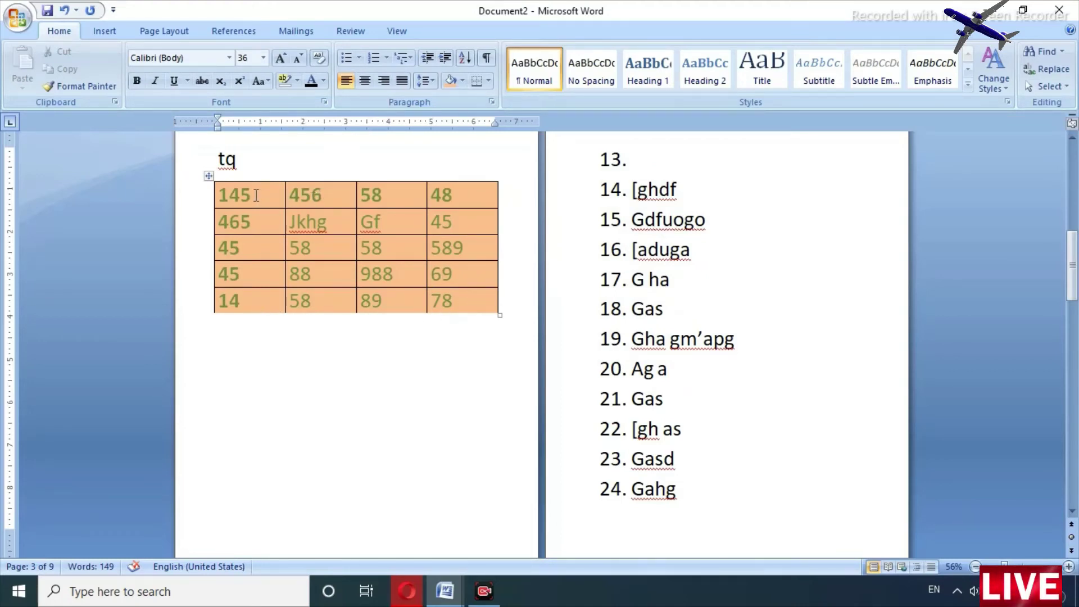
# Remove the top border from the whole table.
pyautogui.moveTo(256, 195); pyautogui.dragTo(478, 315)
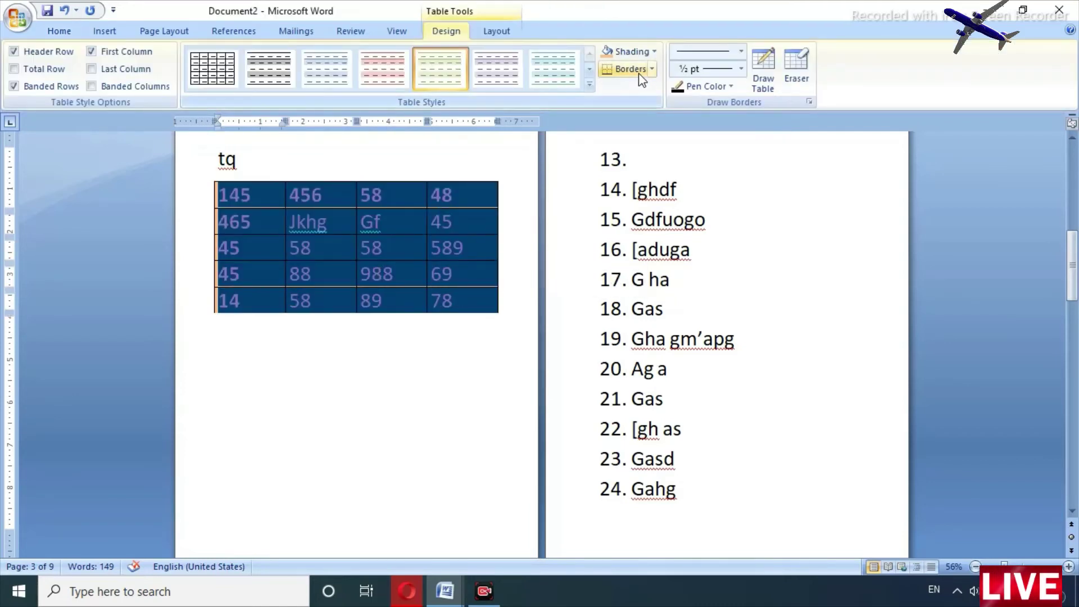
pyautogui.click(640, 76)
pyautogui.click(653, 70)
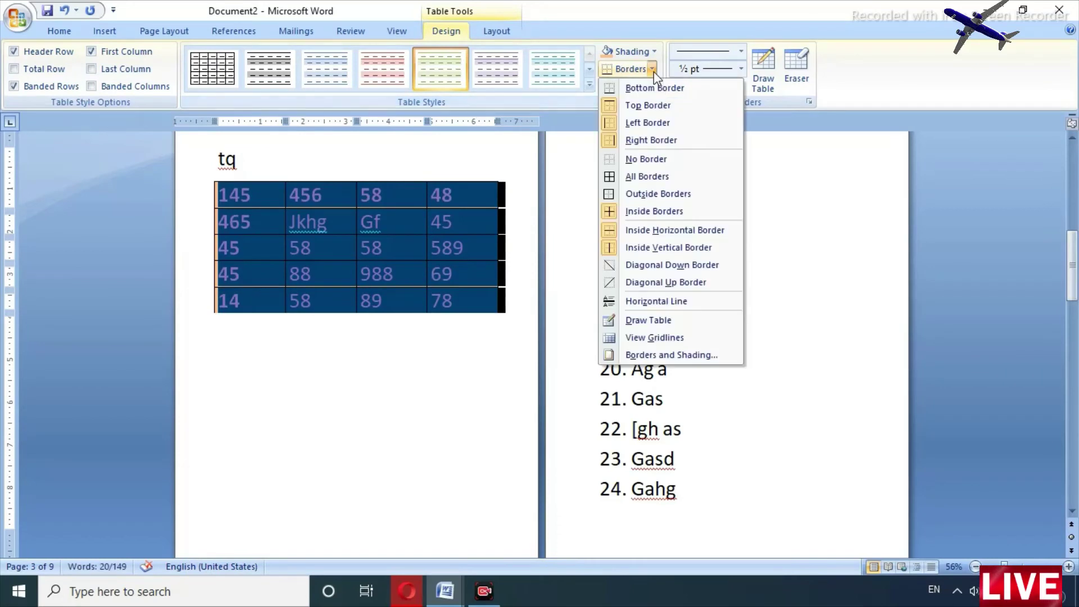
pyautogui.click(632, 107)
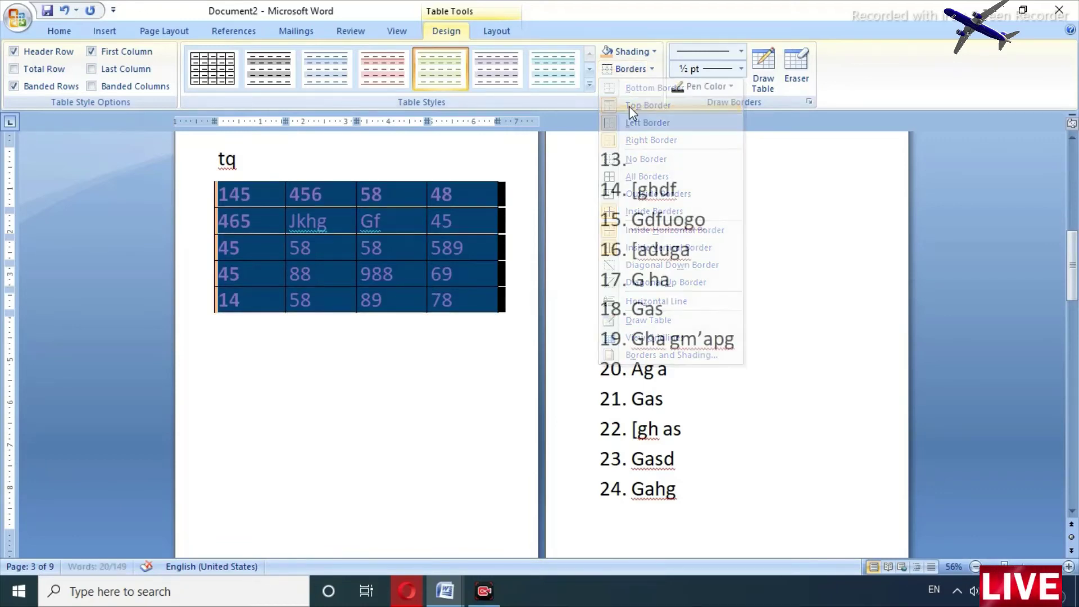
pyautogui.click(381, 241)
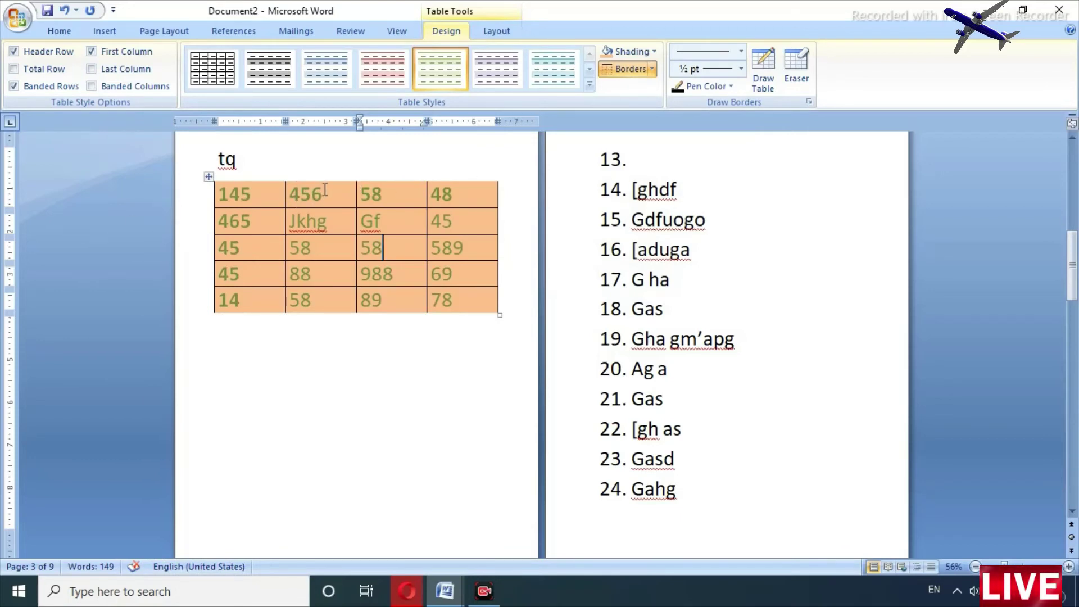
# Add the top border back to the whole table.
pyautogui.moveTo(229, 194); pyautogui.dragTo(506, 281)
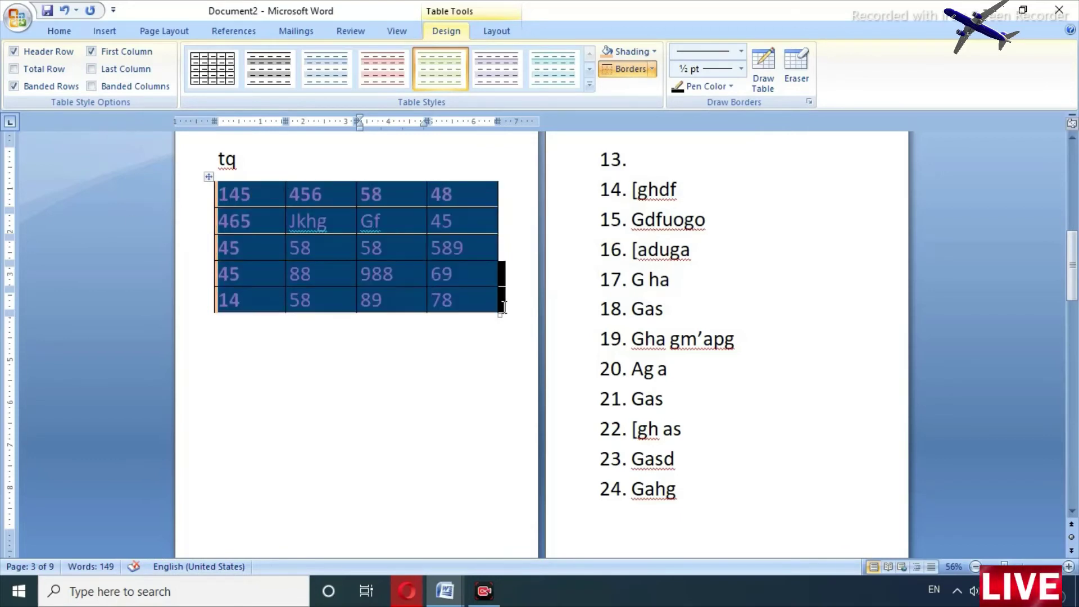
pyautogui.click(651, 71)
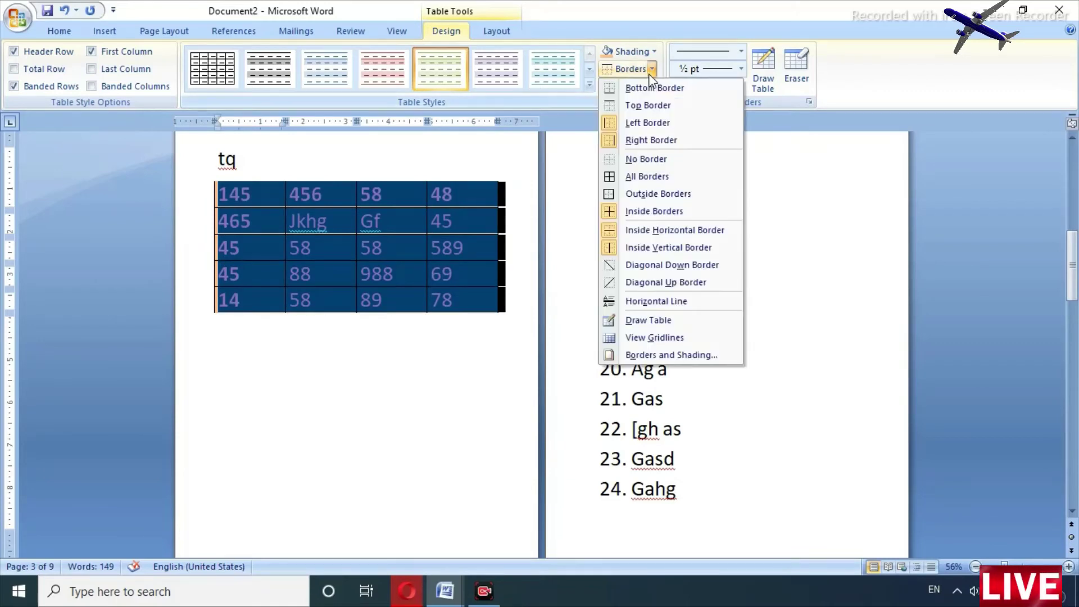
pyautogui.click(639, 109)
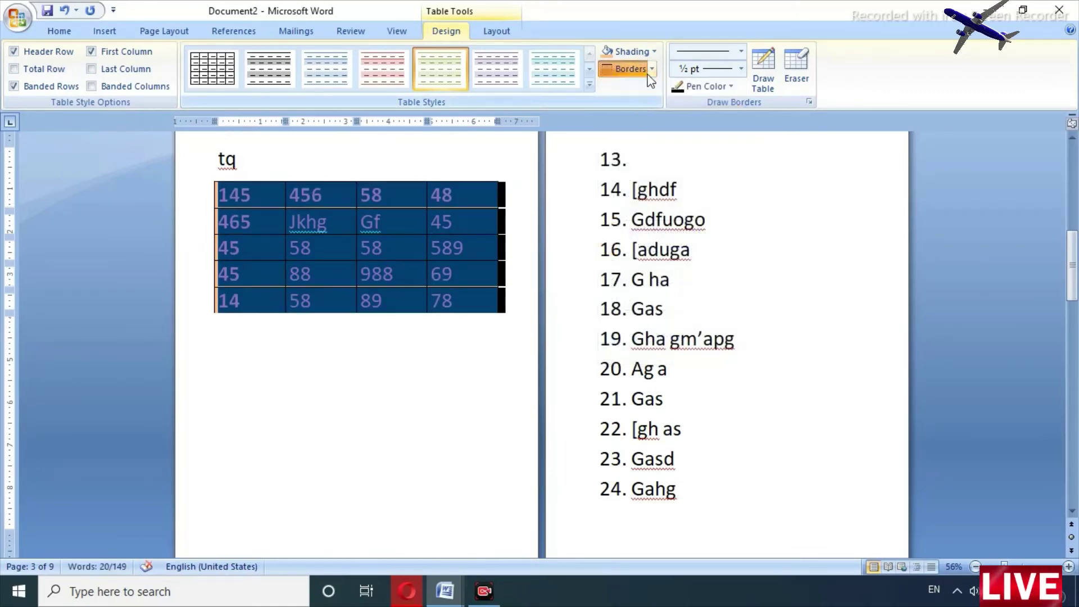
pyautogui.click(411, 226)
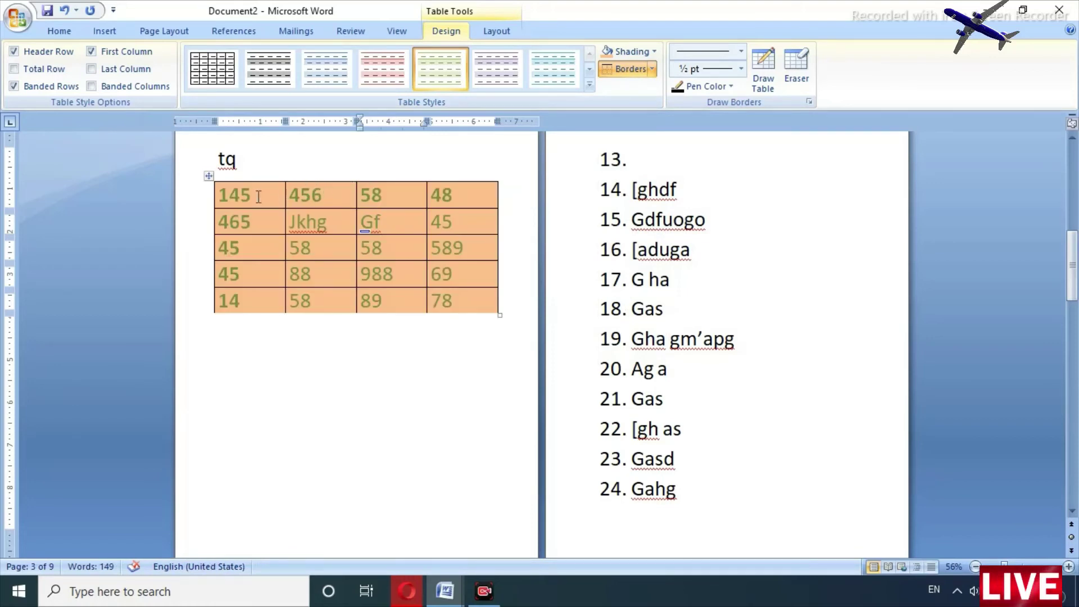
# Add the bottom border back to the whole table.
pyautogui.moveTo(229, 193); pyautogui.dragTo(447, 302)
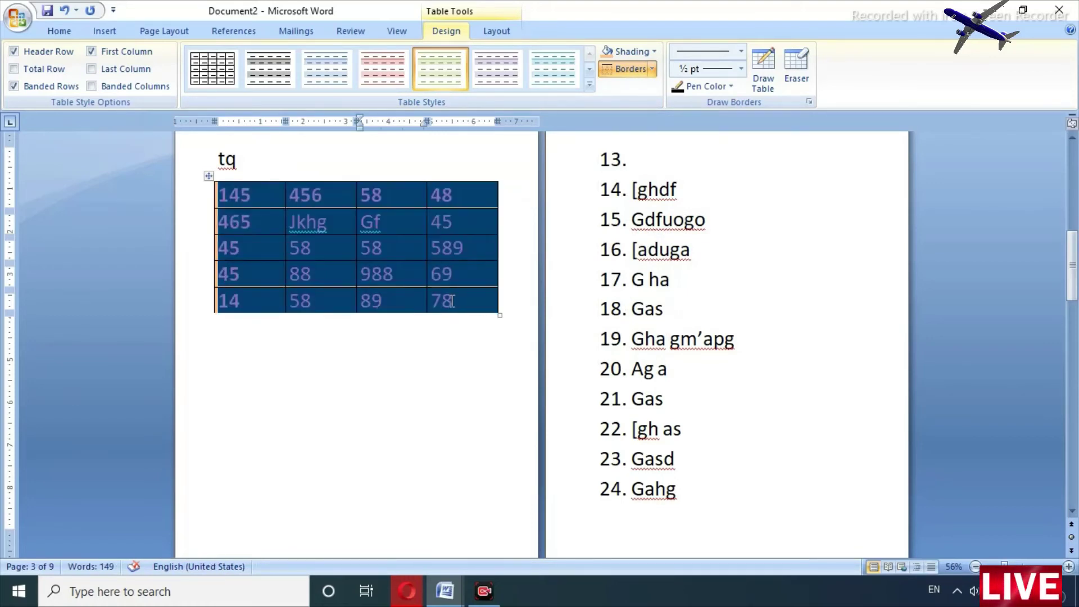
pyautogui.click(652, 69)
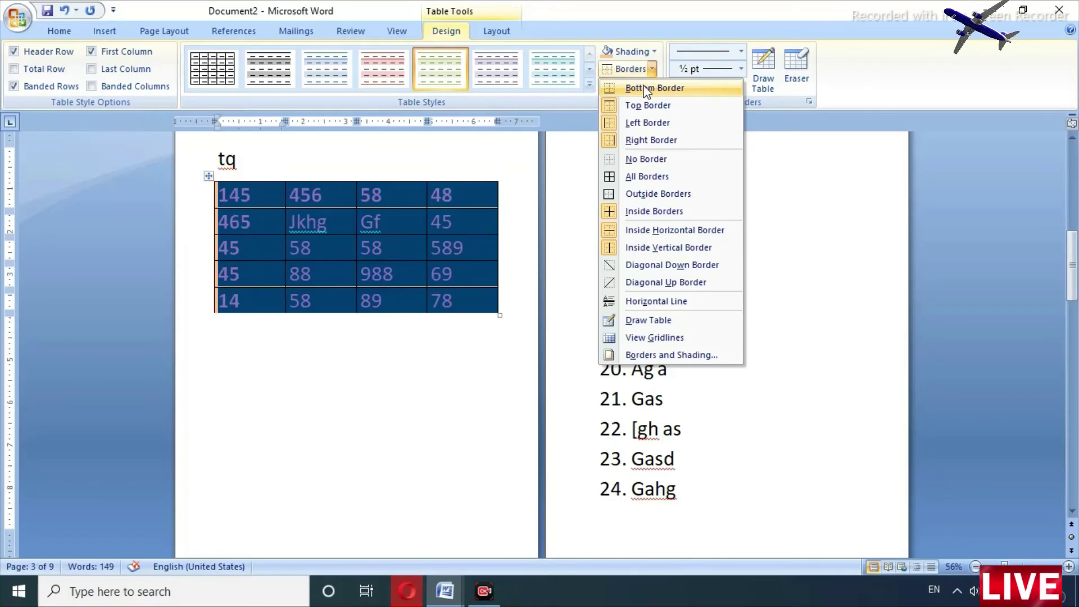
pyautogui.click(646, 90)
pyautogui.click(395, 339)
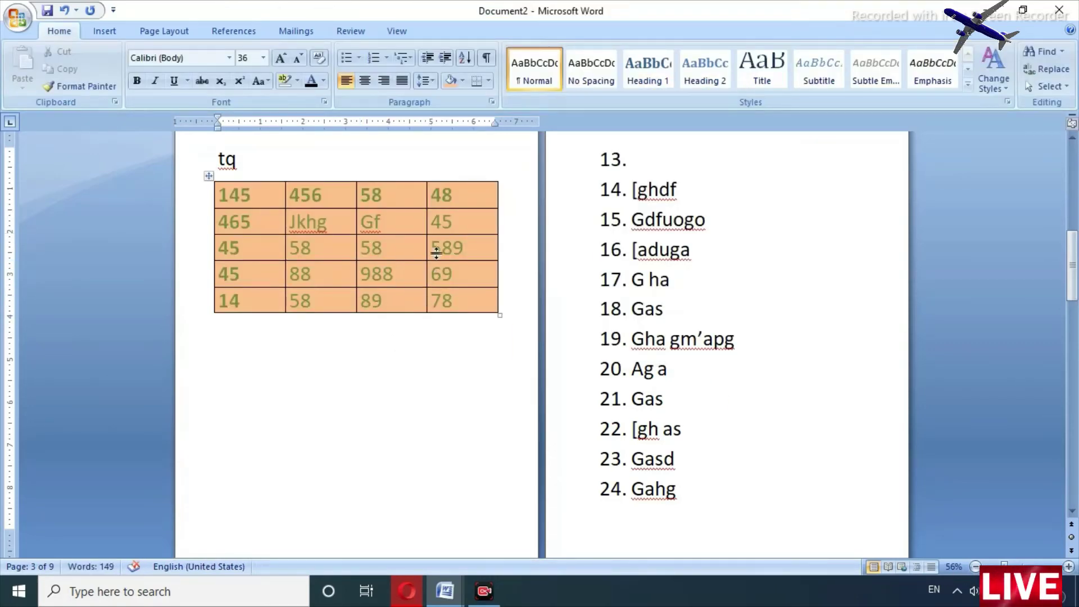
# Use Draw Table on the orange table to split the third row's second- and third-column cells with vertical lines.
pyautogui.click(382, 222)
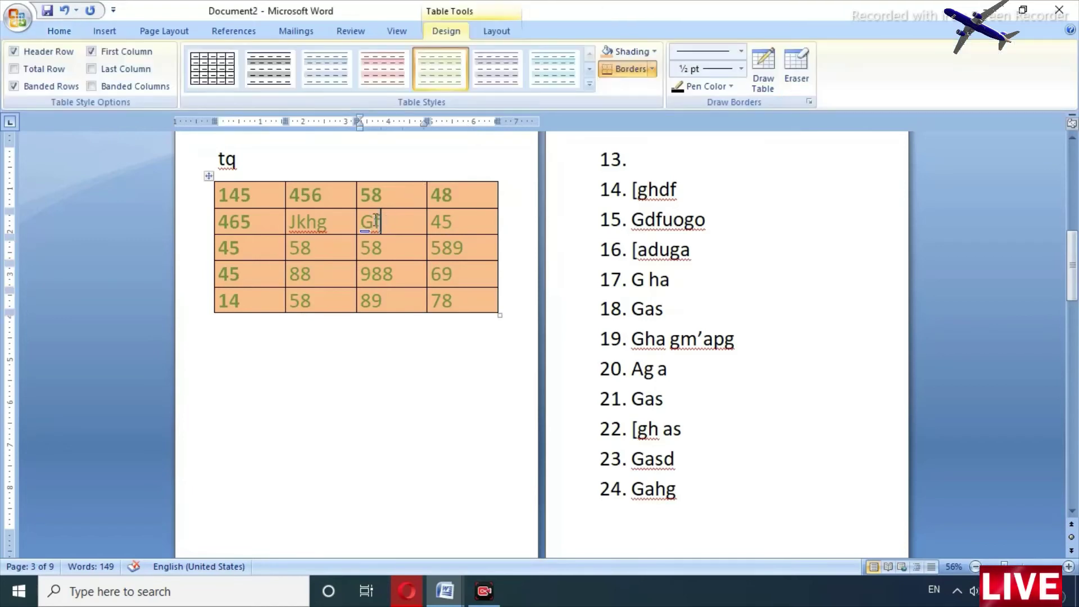
pyautogui.moveTo(250, 203); pyautogui.dragTo(479, 301)
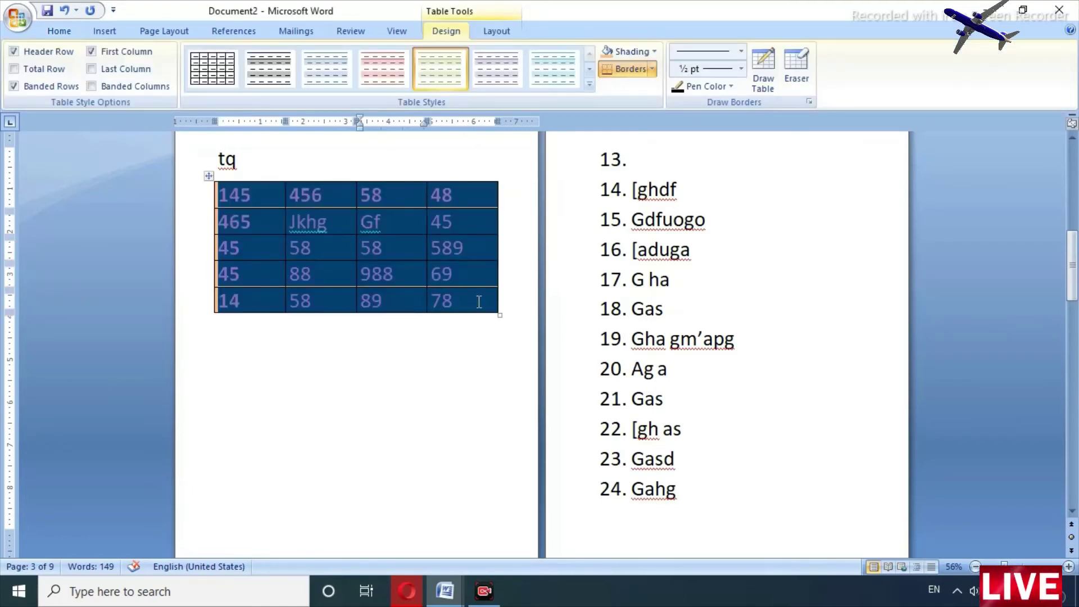
pyautogui.click(653, 69)
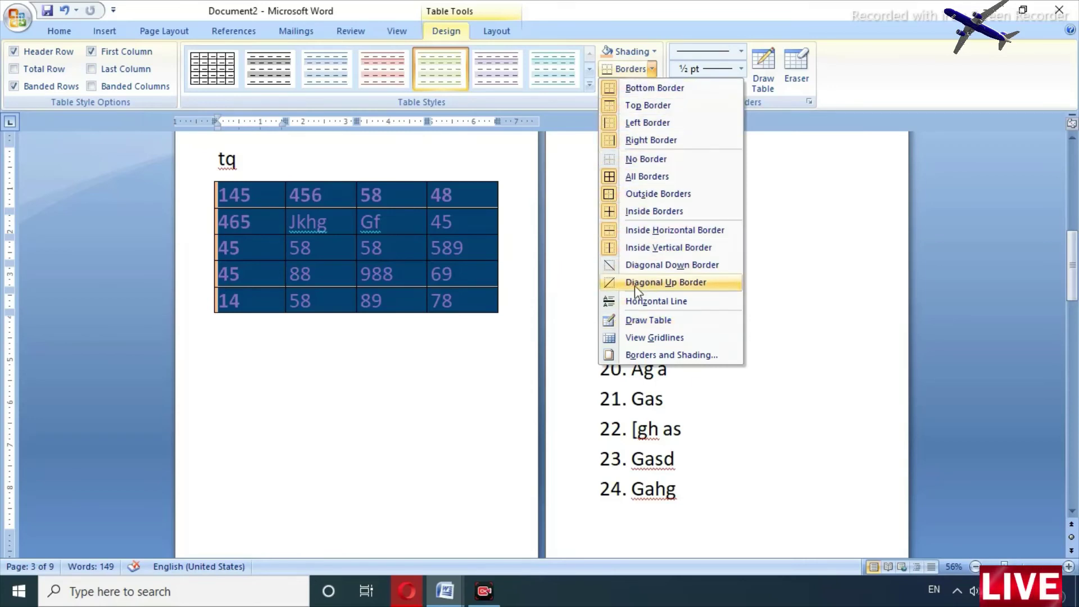
pyautogui.click(614, 322)
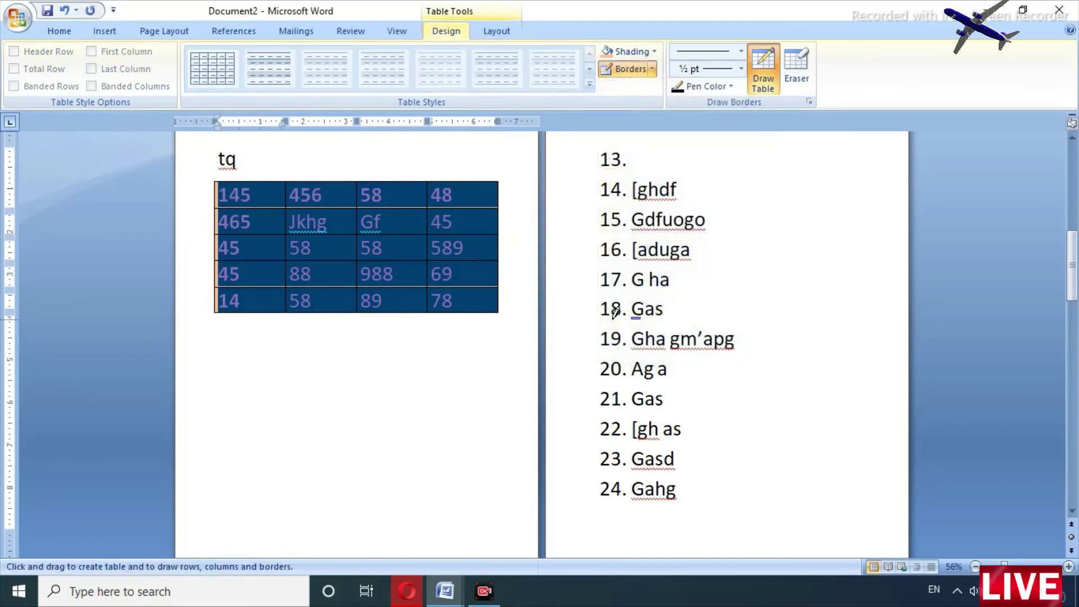
pyautogui.click(439, 276)
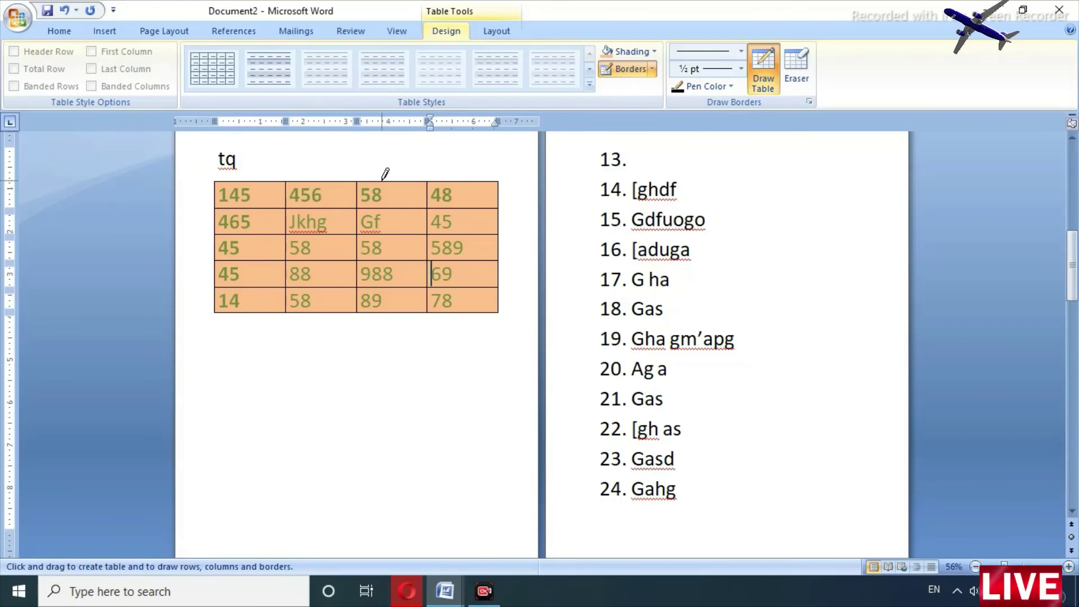
pyautogui.moveTo(383, 179); pyautogui.dragTo(383, 202)
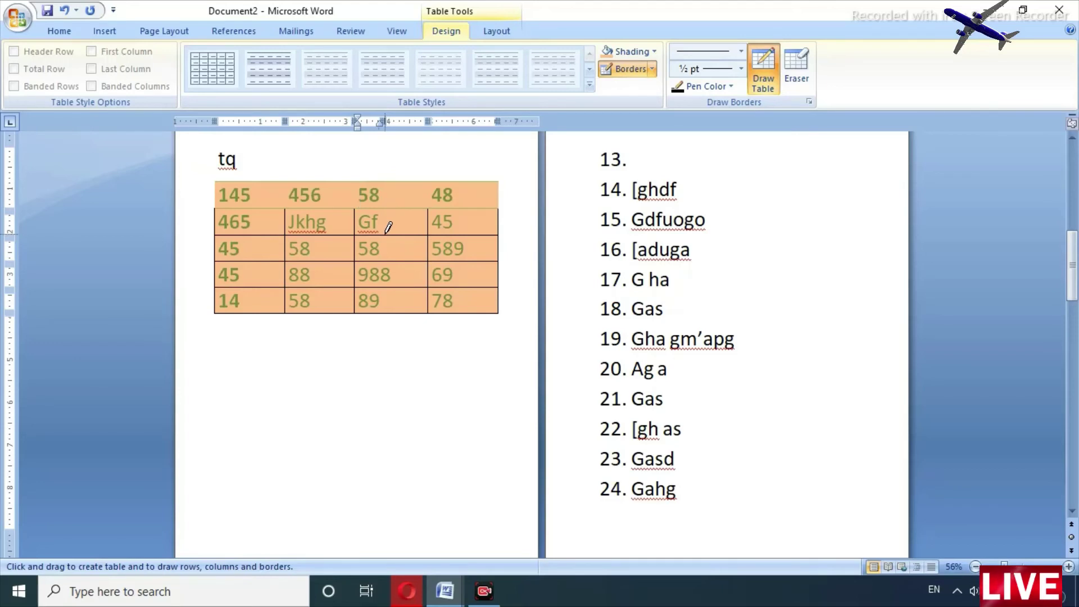
pyautogui.moveTo(389, 230); pyautogui.dragTo(385, 247)
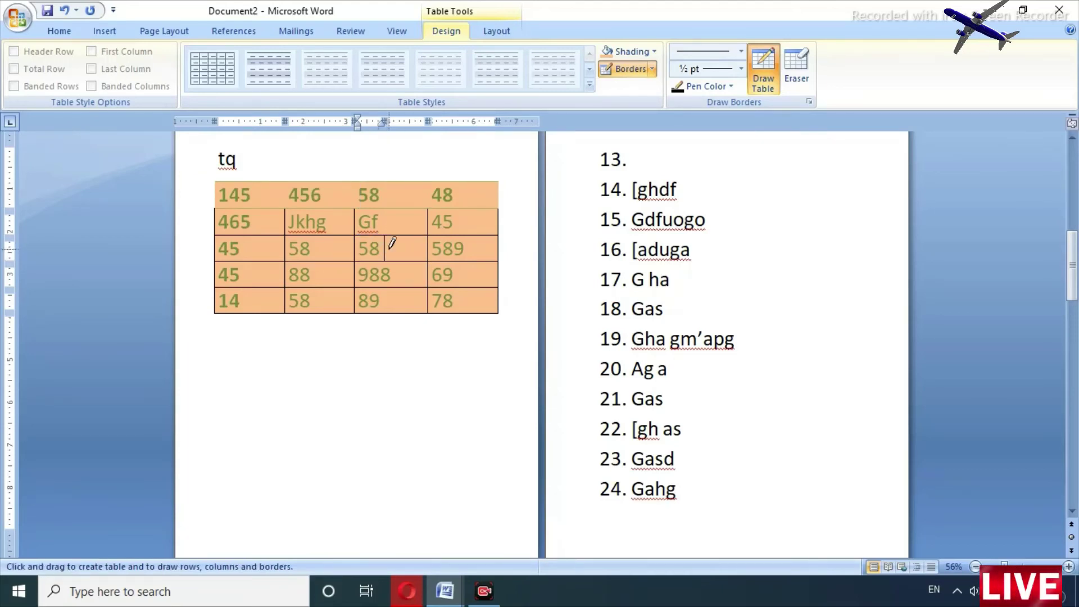
pyautogui.click(392, 242)
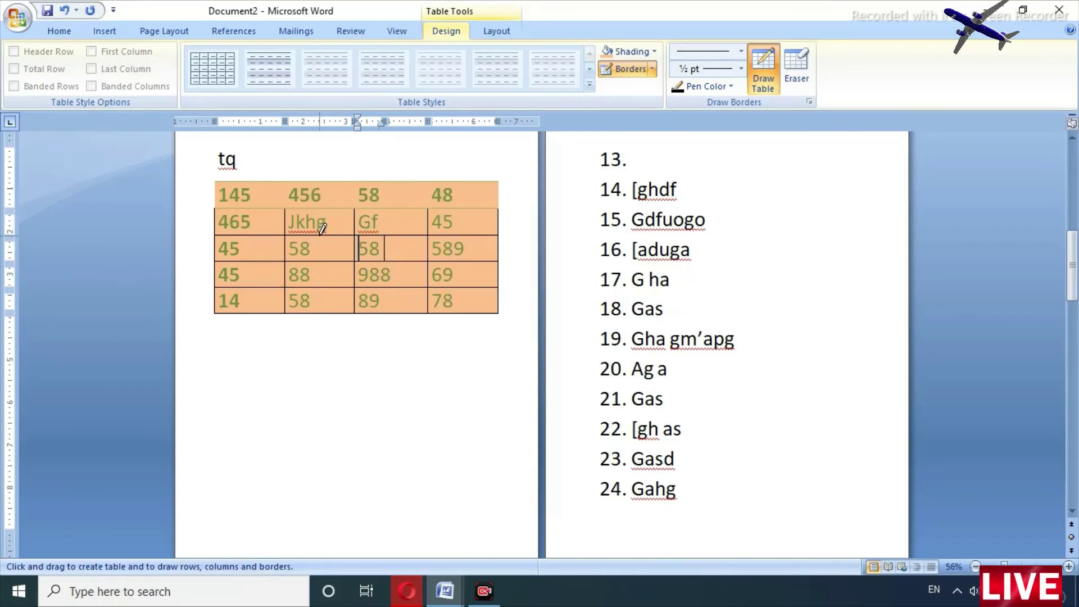
pyautogui.moveTo(320, 235); pyautogui.dragTo(320, 258)
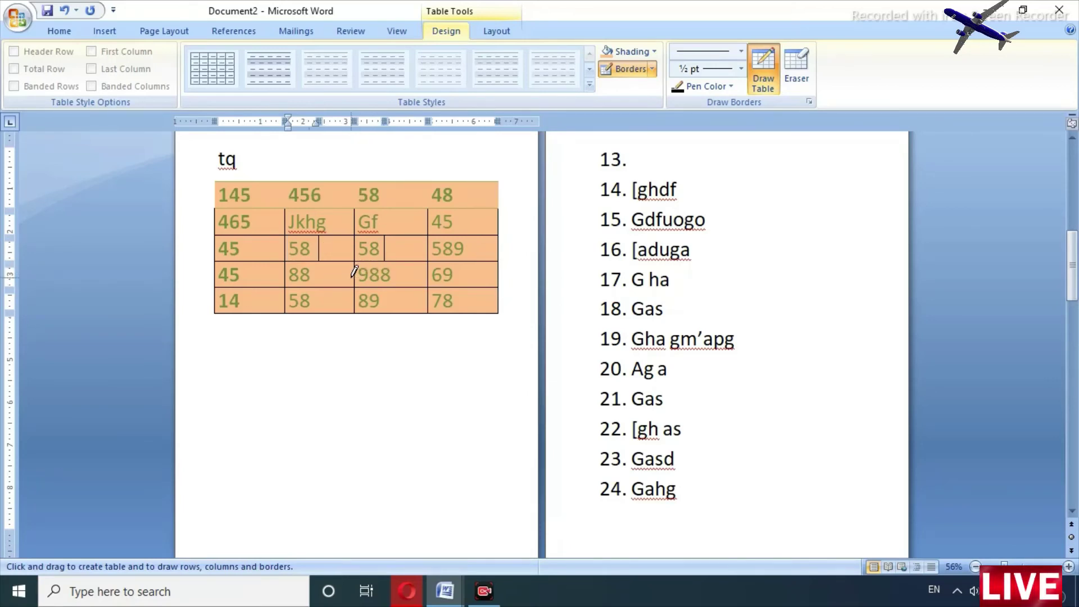
# Draw horizontal lines through the fourth row's first three cells, and vertical lines dividing its first cell and the new lower second-column cell.
pyautogui.moveTo(356, 271); pyautogui.dragTo(414, 271)
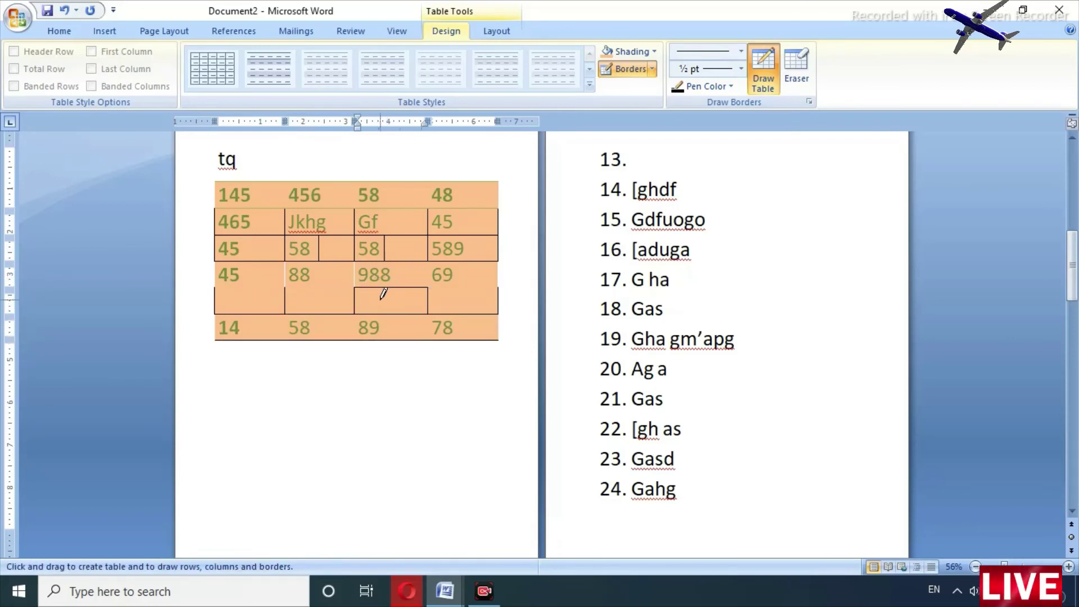
pyautogui.moveTo(291, 279); pyautogui.dragTo(345, 279)
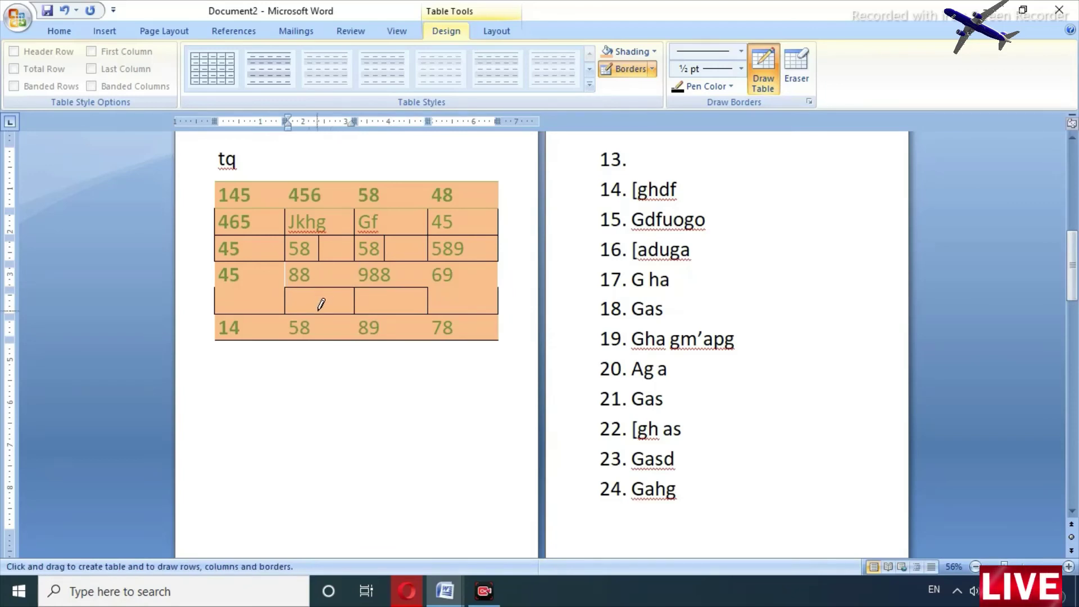
pyautogui.moveTo(253, 260)
pyautogui.mouseDown()
pyautogui.moveTo(251, 313)
pyautogui.moveTo(218, 304)
pyautogui.moveTo(300, 256)
pyautogui.moveTo(288, 260)
pyautogui.mouseUp()
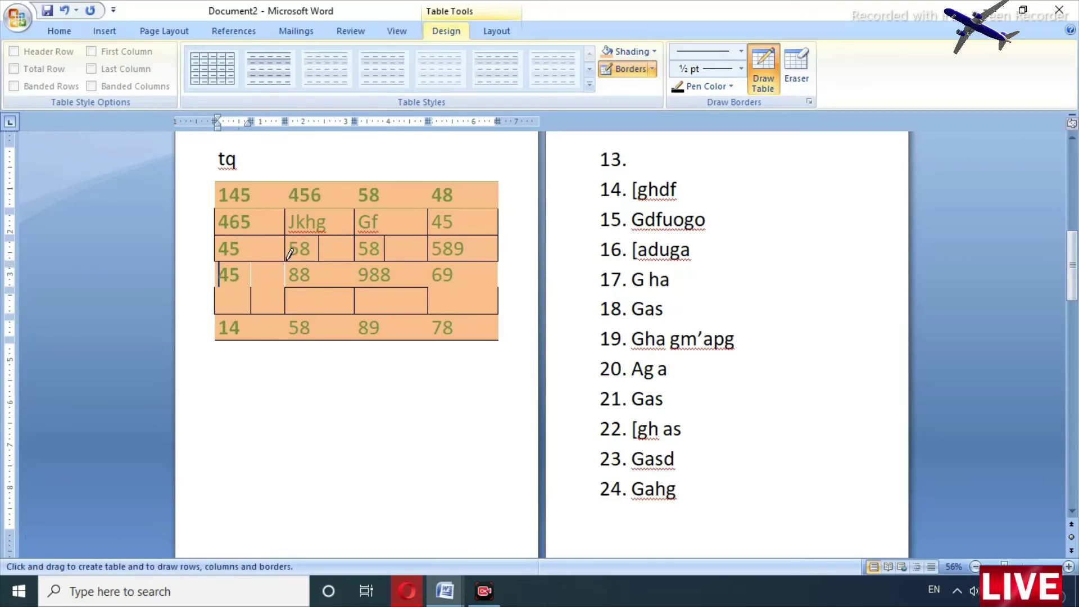
pyautogui.moveTo(223, 273)
pyautogui.mouseDown()
pyautogui.moveTo(284, 304)
pyautogui.moveTo(283, 275)
pyautogui.mouseUp()
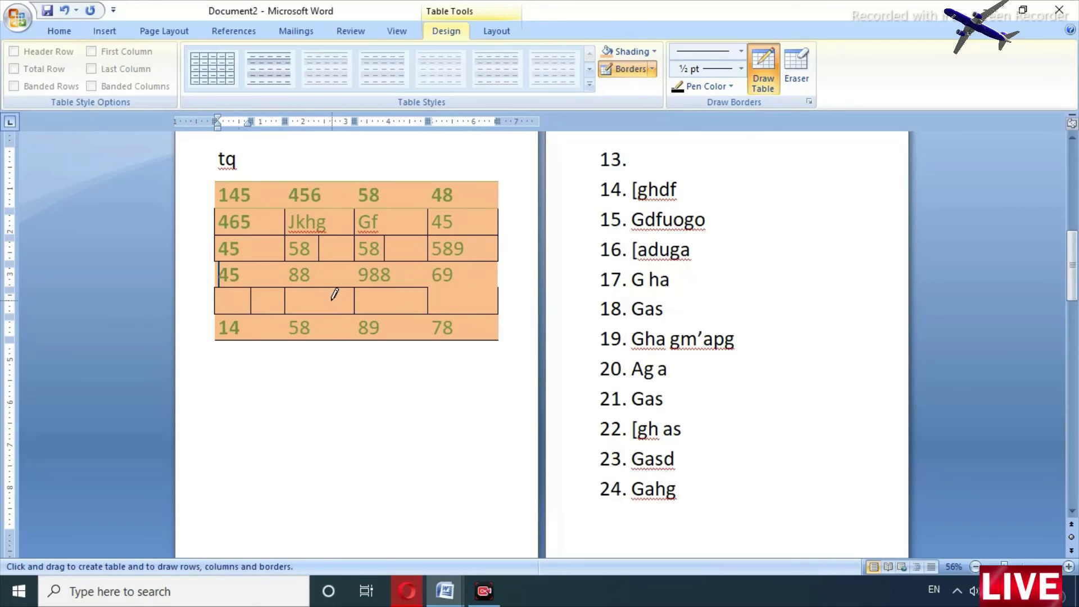
pyautogui.moveTo(316, 285); pyautogui.dragTo(315, 310)
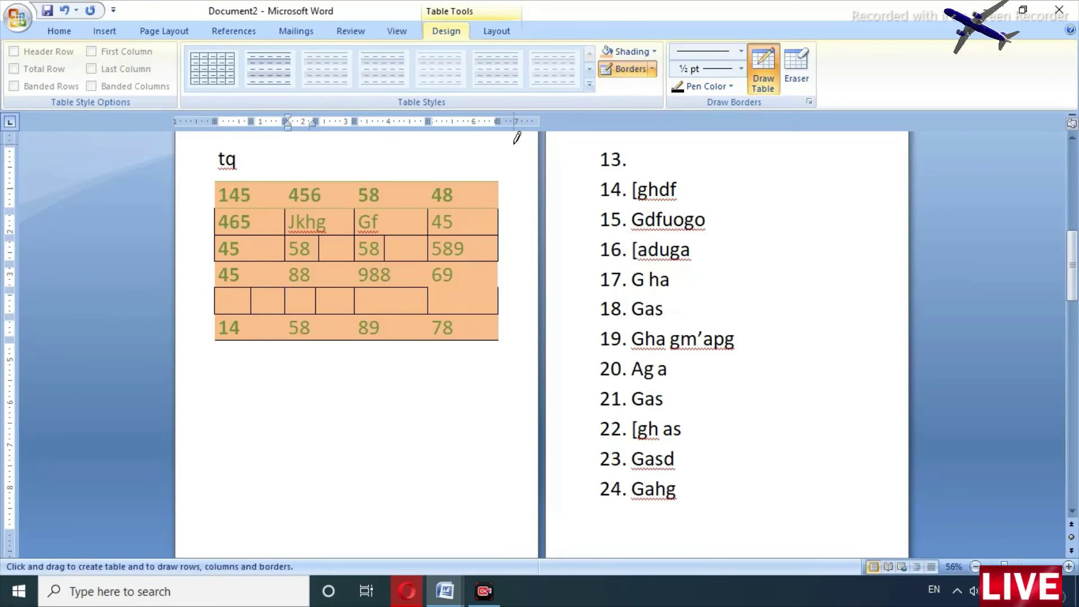
# Choose the thin-thick-thin line style at 3 pt for the table drawing pen, and leave drawing mode.
pyautogui.click(653, 68)
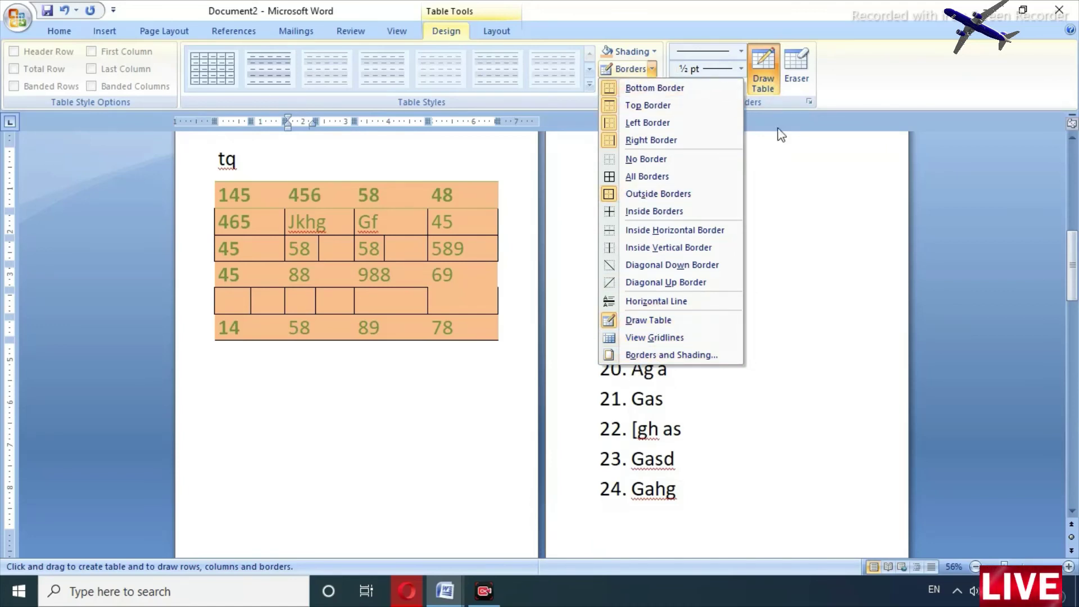
pyautogui.click(760, 79)
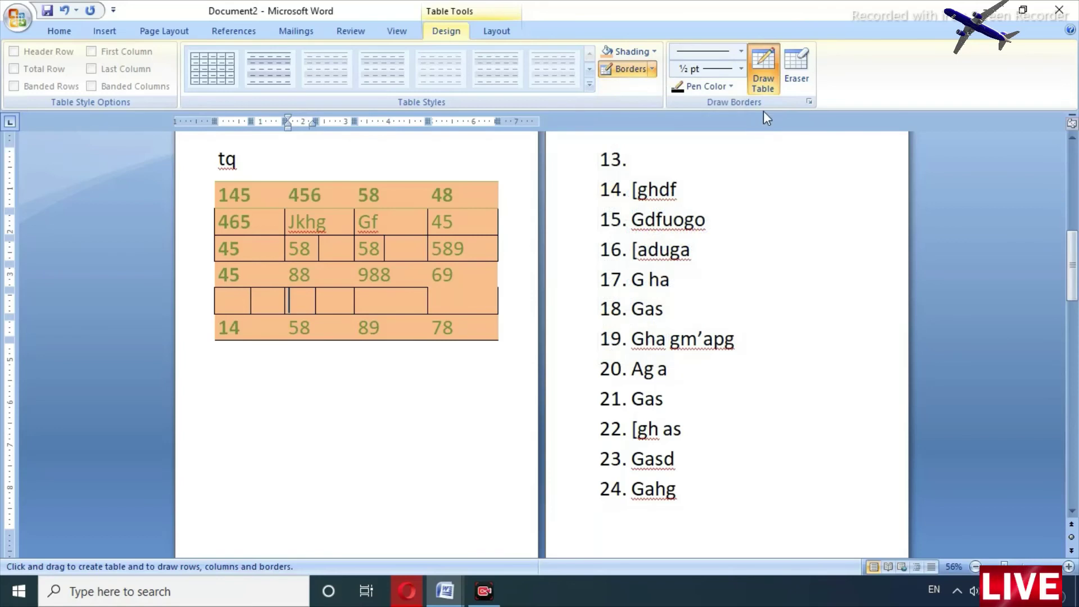
pyautogui.click(743, 70)
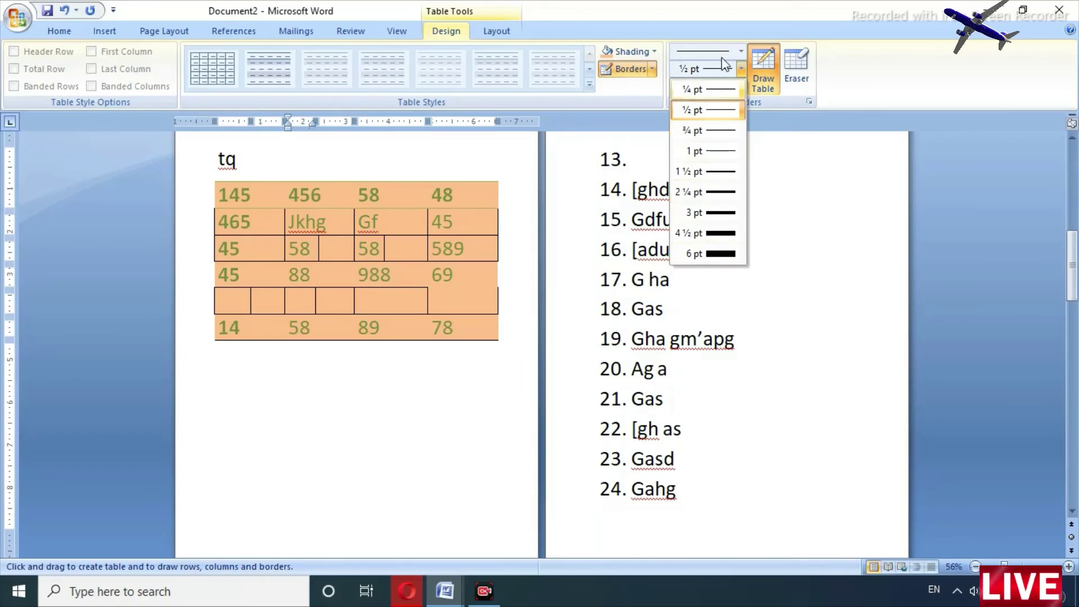
pyautogui.click(741, 50)
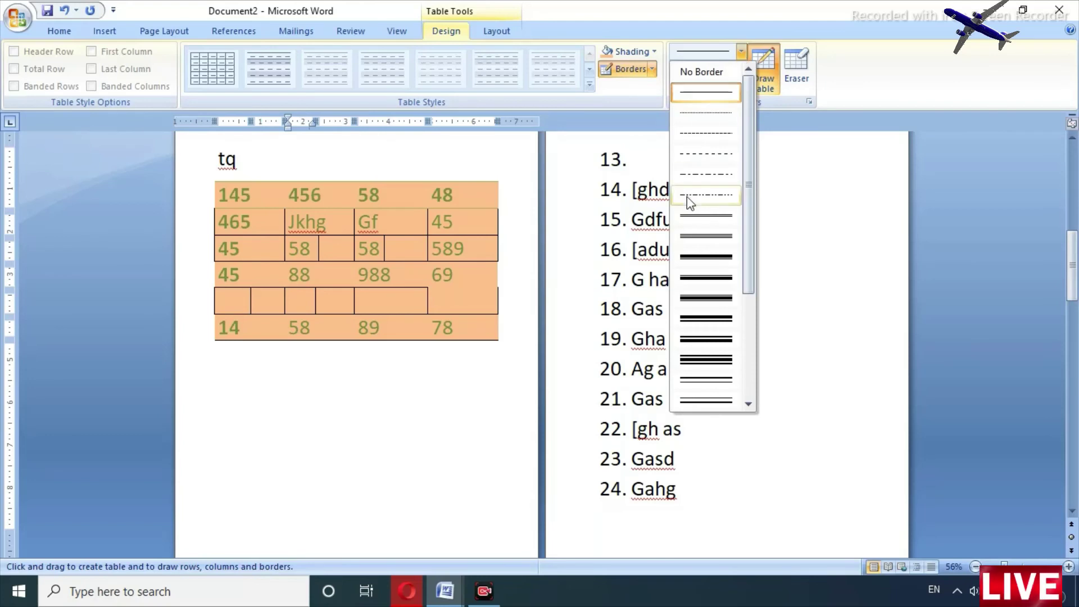
pyautogui.click(702, 293)
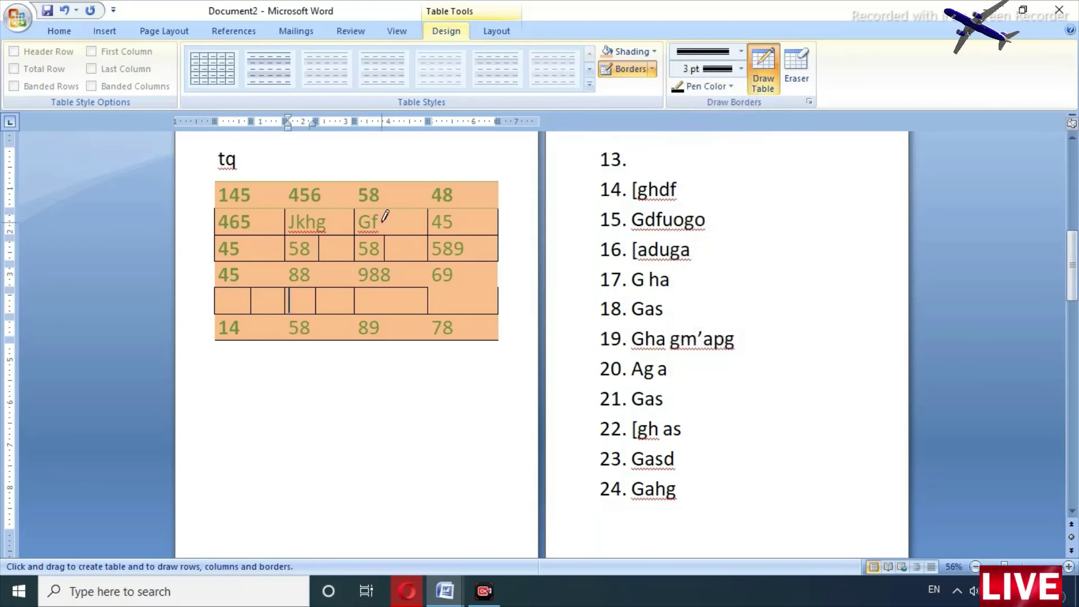
pyautogui.press('Escape')
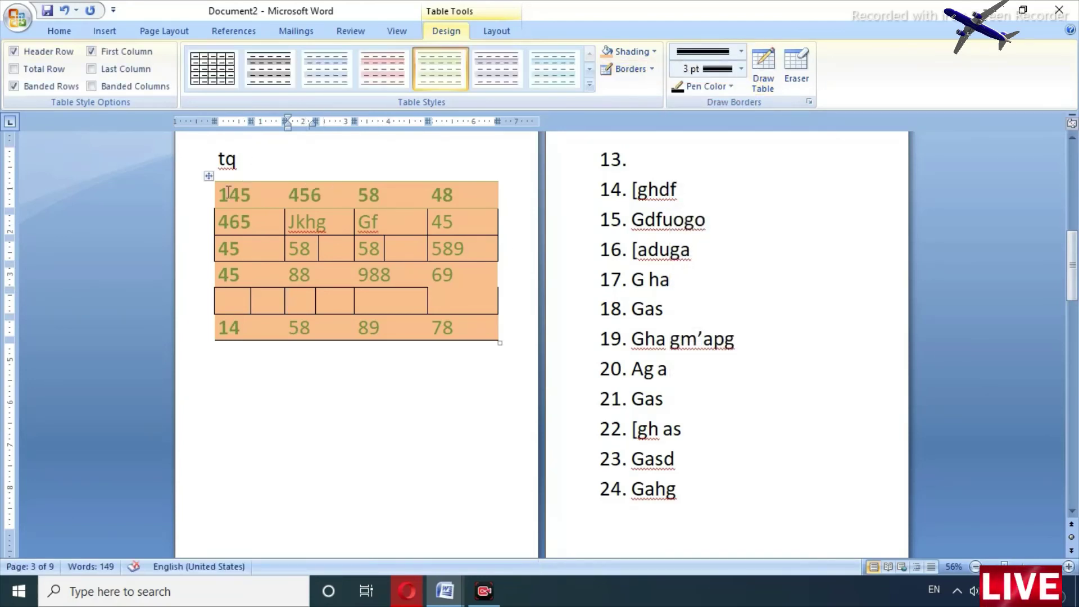
# Select the whole orange table and try the thick-thin 3 pt line style on it.
pyautogui.moveTo(242, 200); pyautogui.dragTo(475, 316)
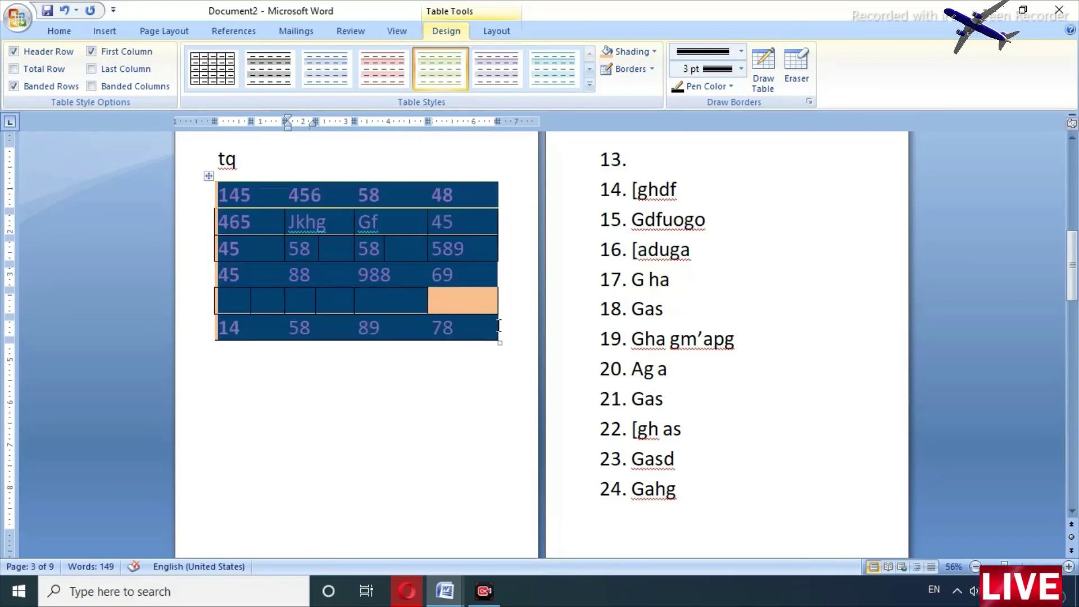
pyautogui.click(741, 52)
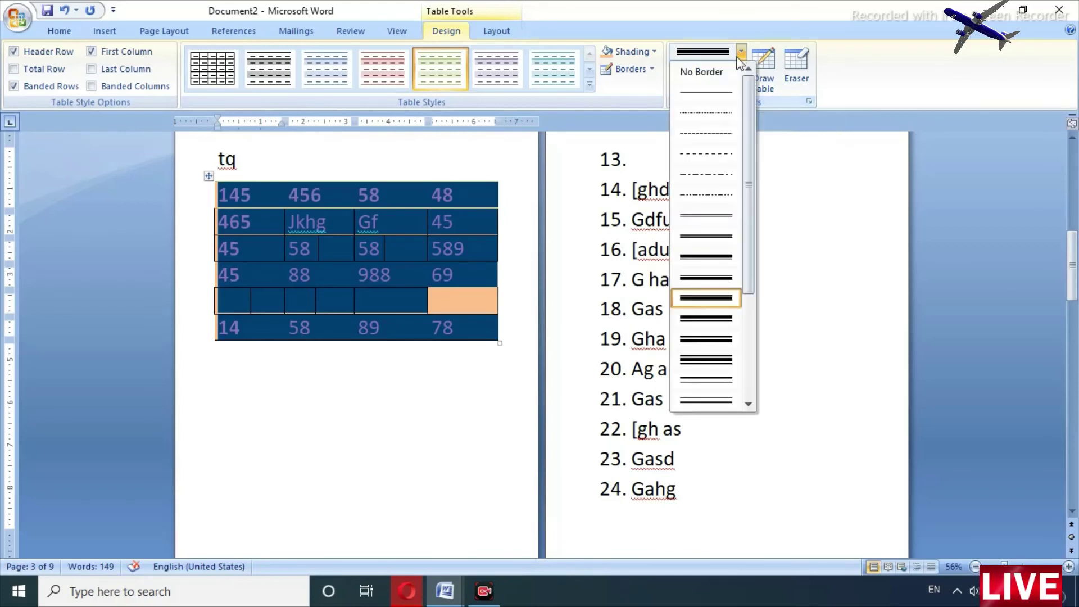
pyautogui.click(706, 277)
pyautogui.press('Escape')
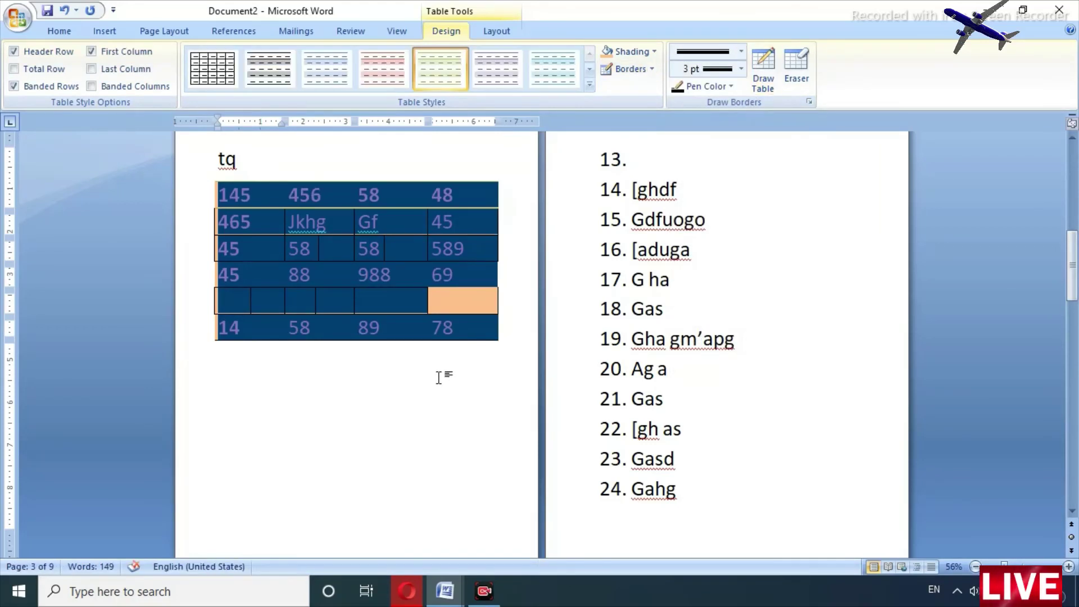
pyautogui.click(436, 375)
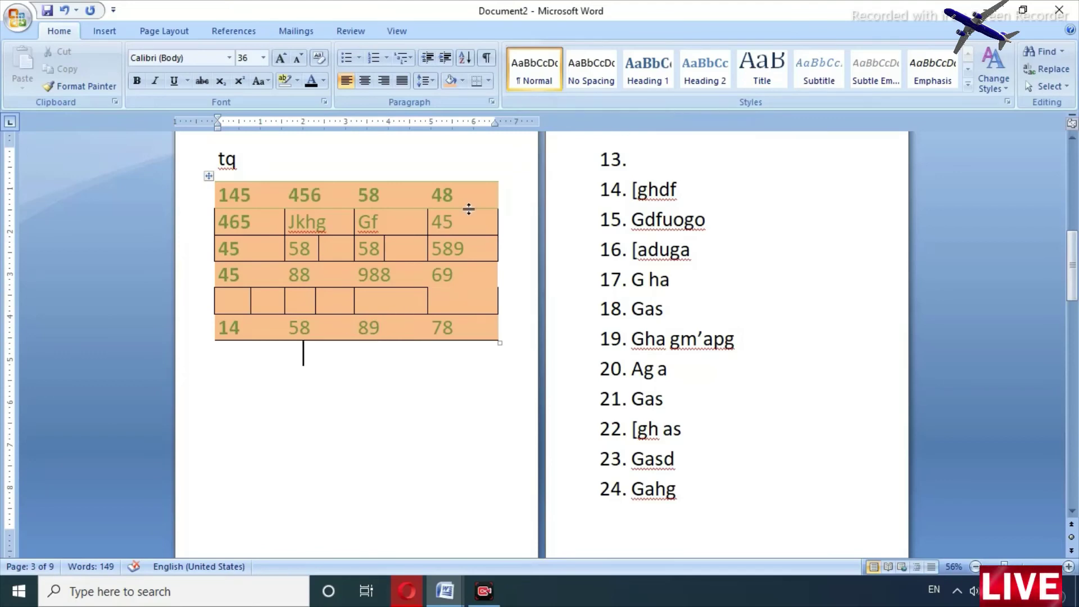
# Select the whole orange table again and switch the pen to the dotted ½ pt line style.
pyautogui.click(432, 195)
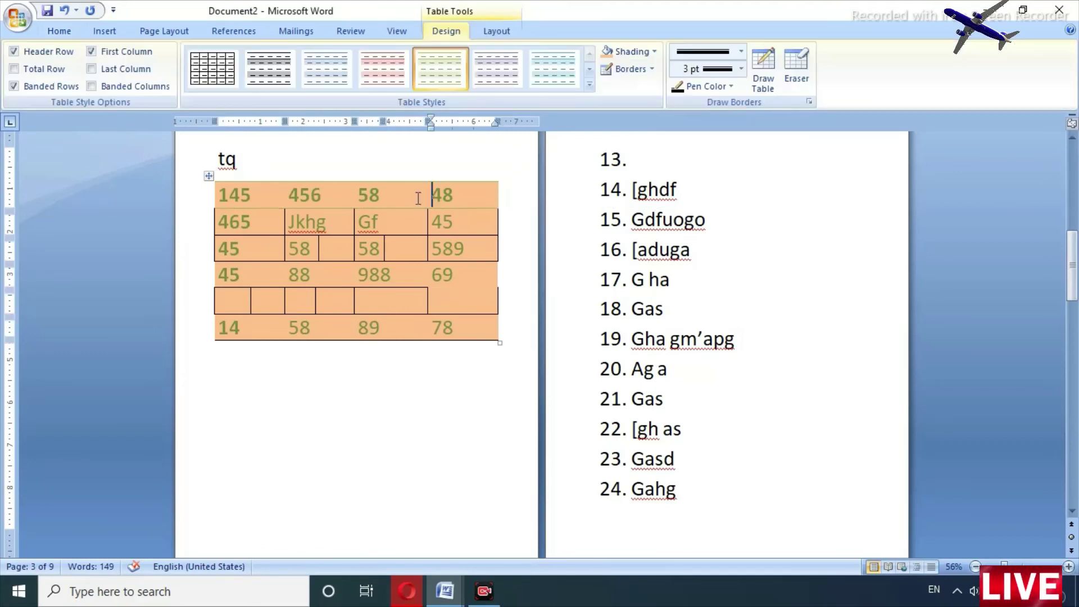
pyautogui.moveTo(223, 194); pyautogui.dragTo(475, 329)
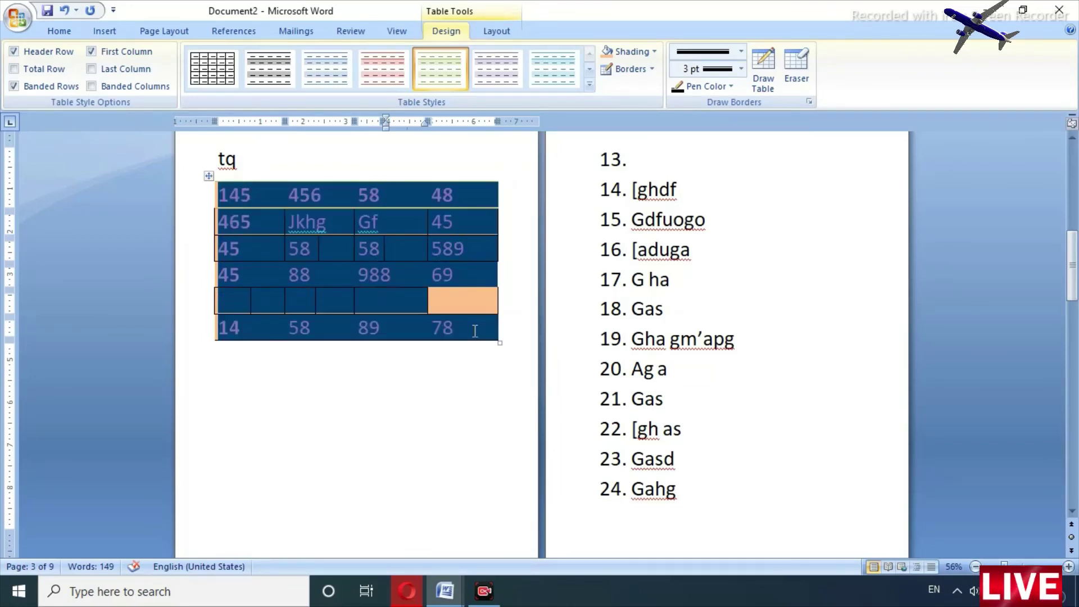
pyautogui.click(739, 53)
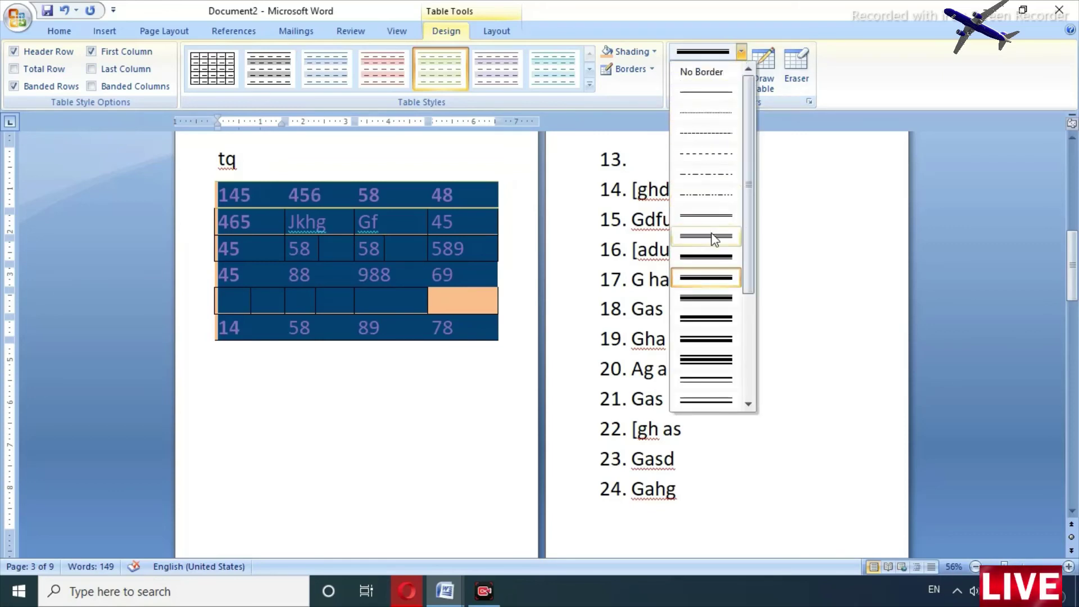
pyautogui.click(703, 114)
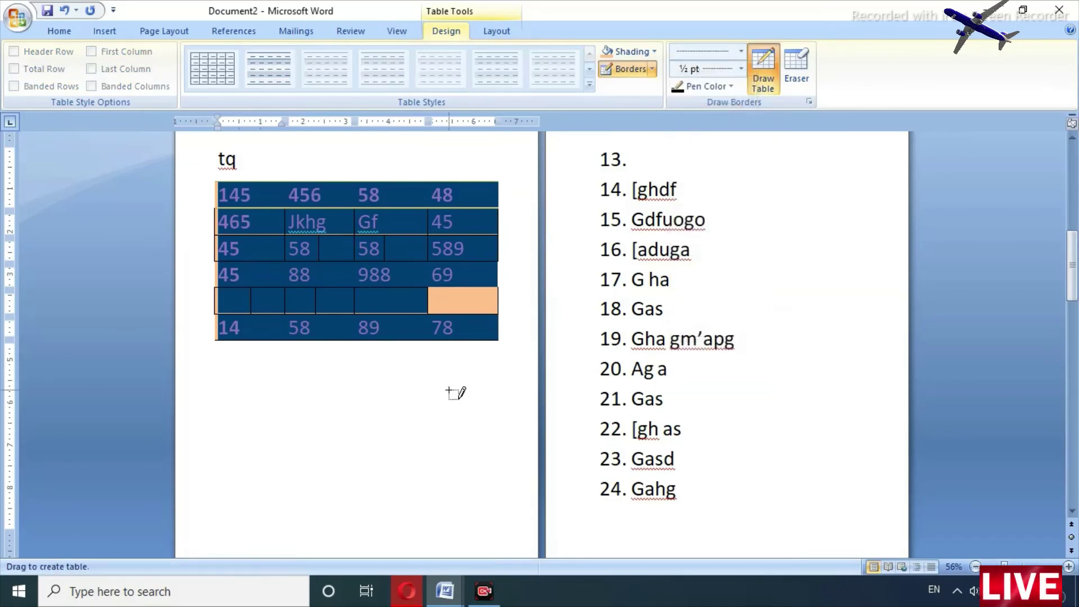
pyautogui.click(440, 362)
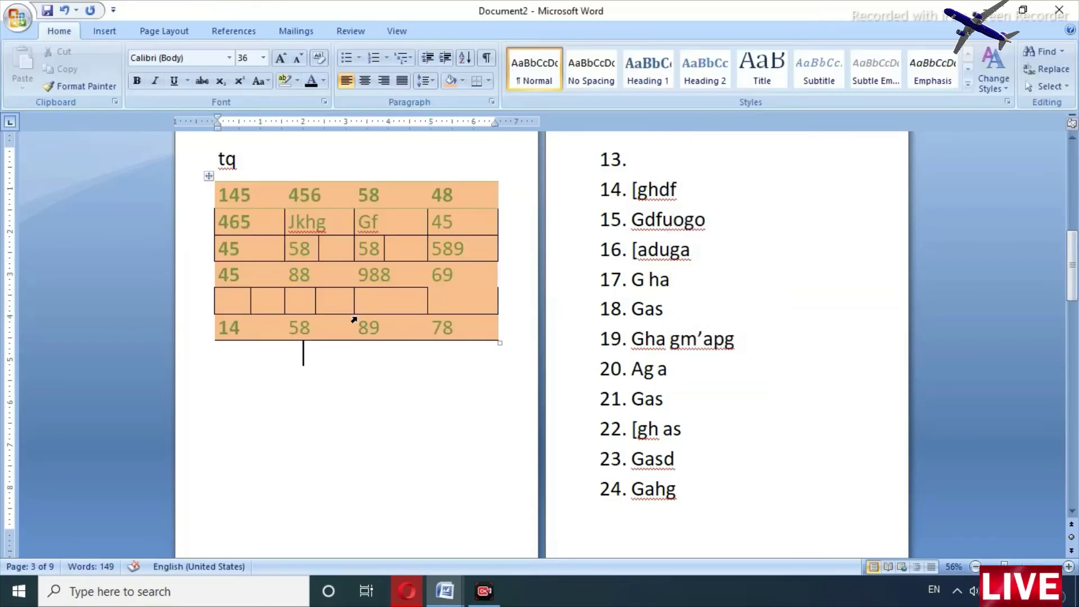
pyautogui.click(310, 321)
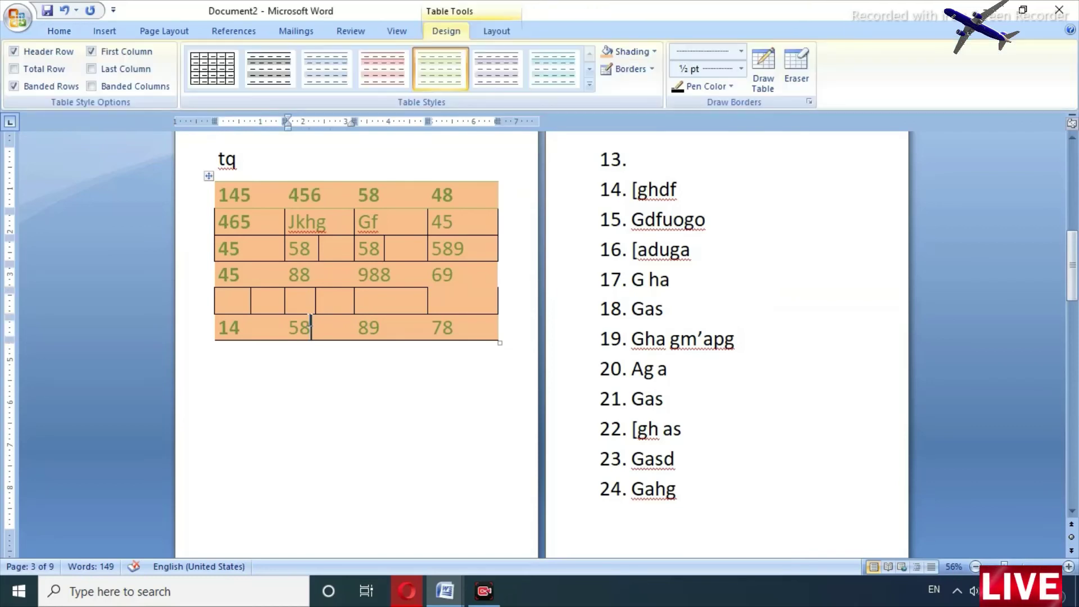
# Insert a table of four columns and three rows after the orange table and select all of it.
pyautogui.click(271, 423)
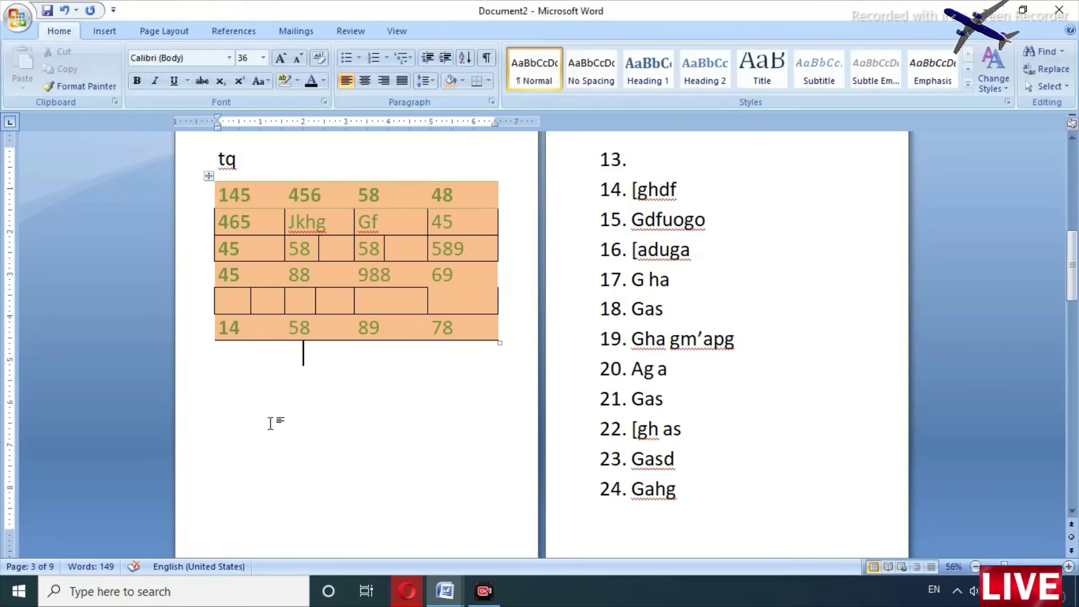
pyautogui.click(105, 30)
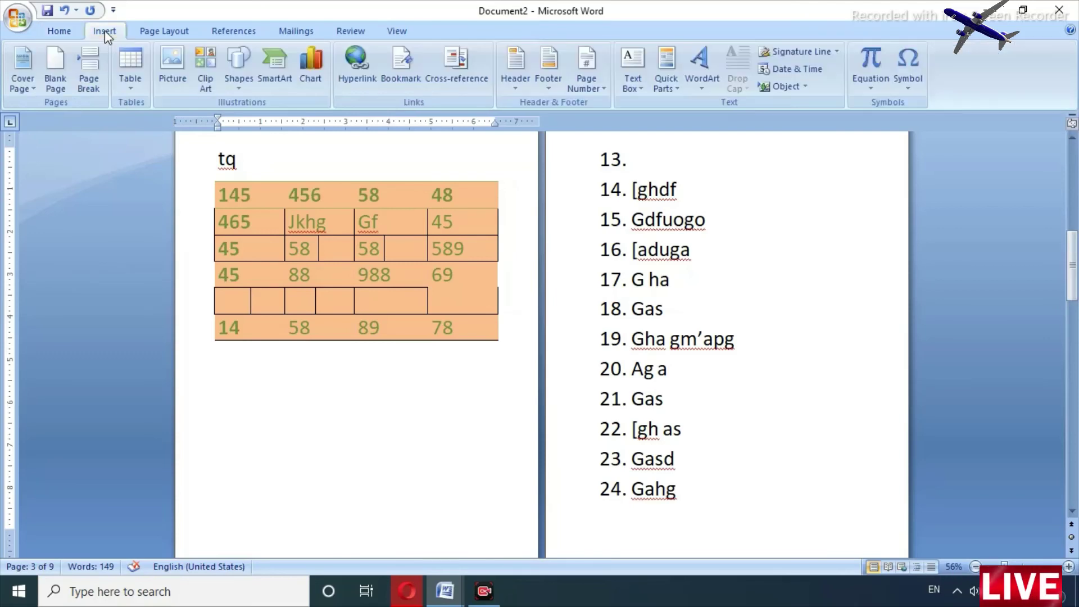
pyautogui.click(129, 73)
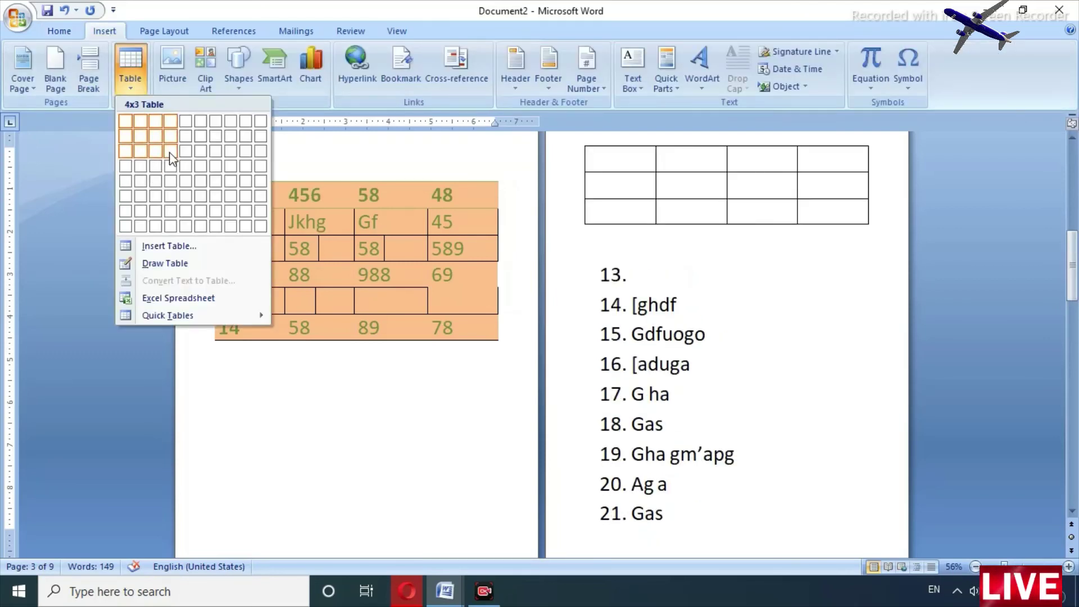
pyautogui.click(170, 152)
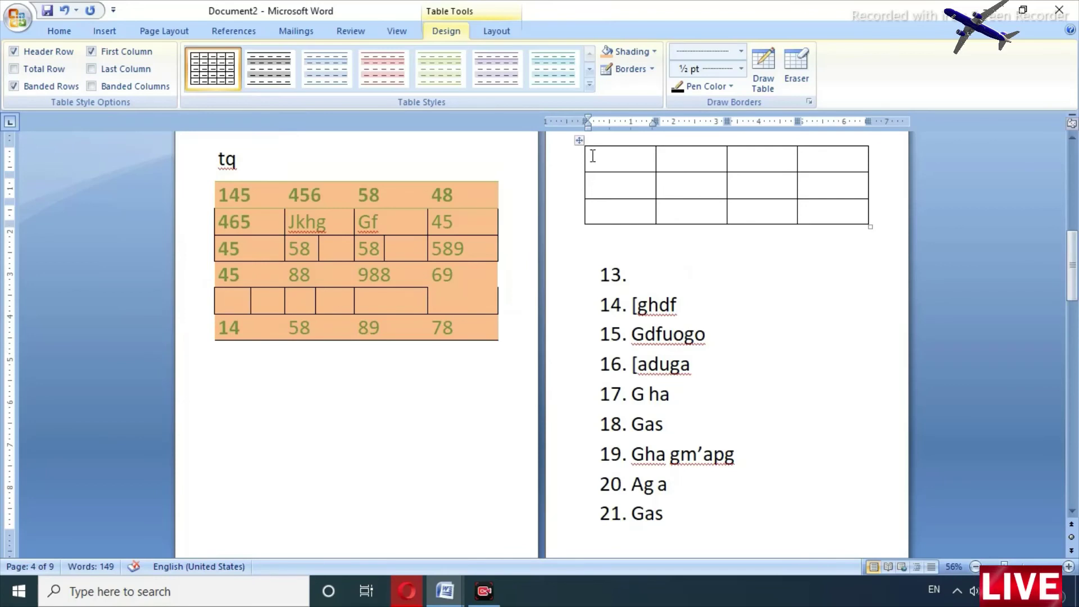
pyautogui.moveTo(593, 155); pyautogui.dragTo(696, 228)
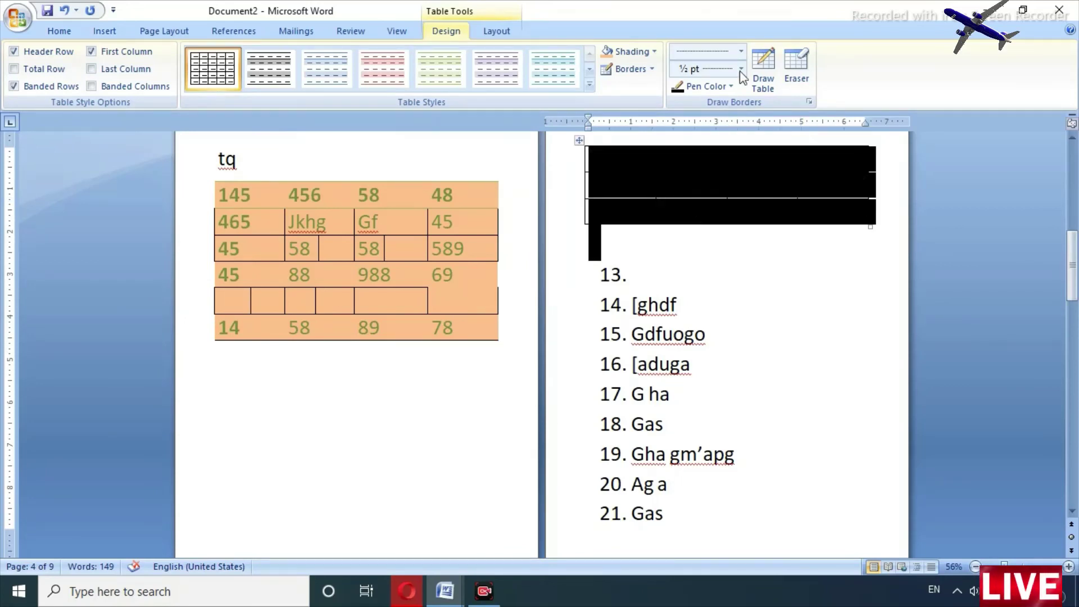
# Draw a vertical line in the small-gap dashed ½ pt style through the new table's third-column cell in the bottom row.
pyautogui.click(742, 54)
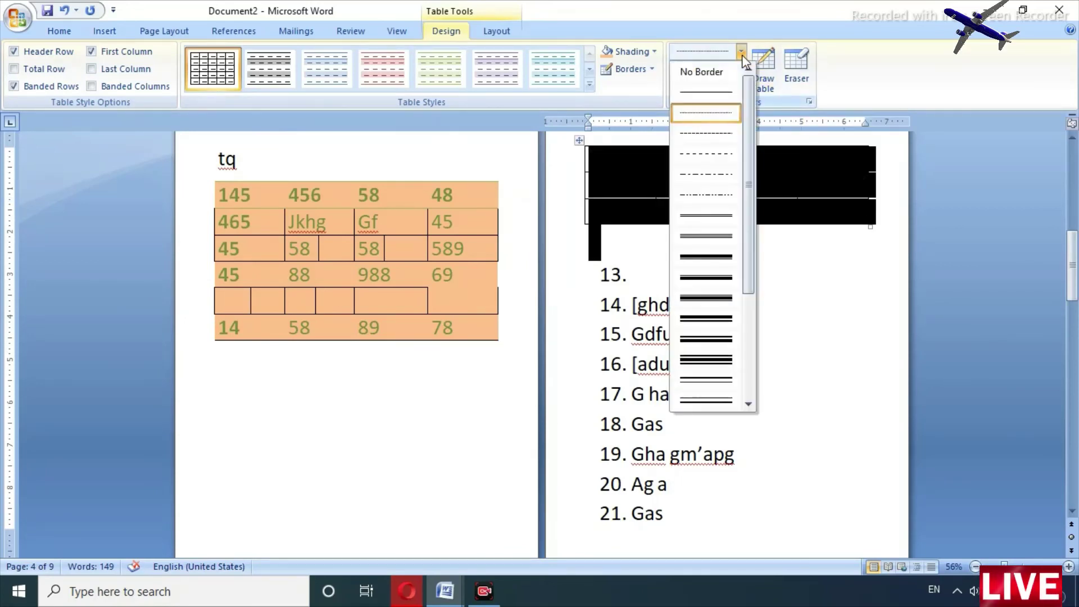
pyautogui.click(715, 133)
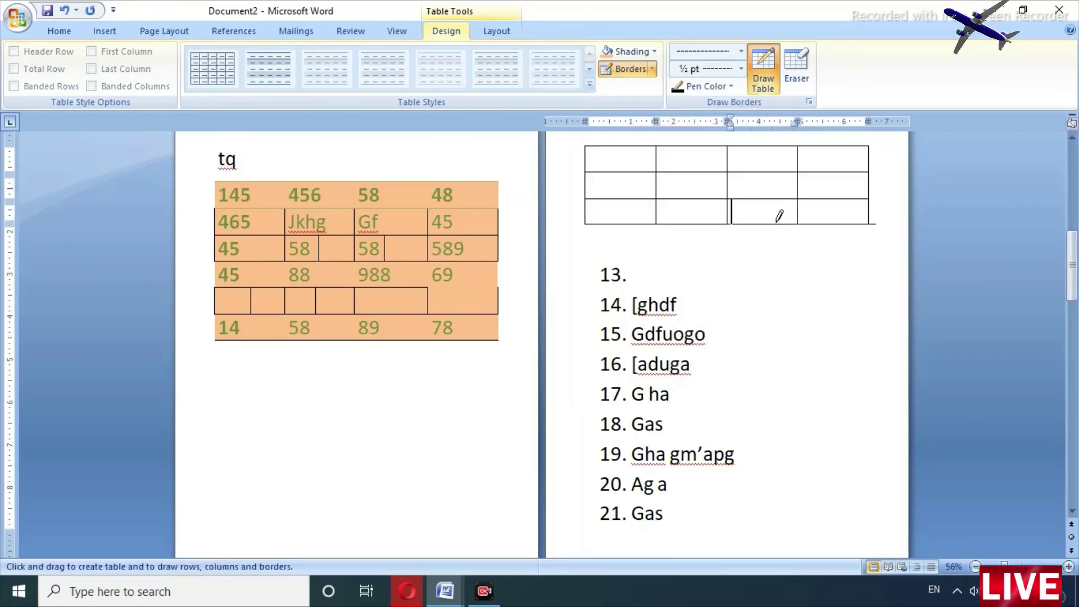
pyautogui.click(775, 213)
pyautogui.moveTo(774, 196)
pyautogui.mouseDown()
pyautogui.moveTo(770, 210)
pyautogui.moveTo(790, 212)
pyautogui.moveTo(774, 205)
pyautogui.mouseUp()
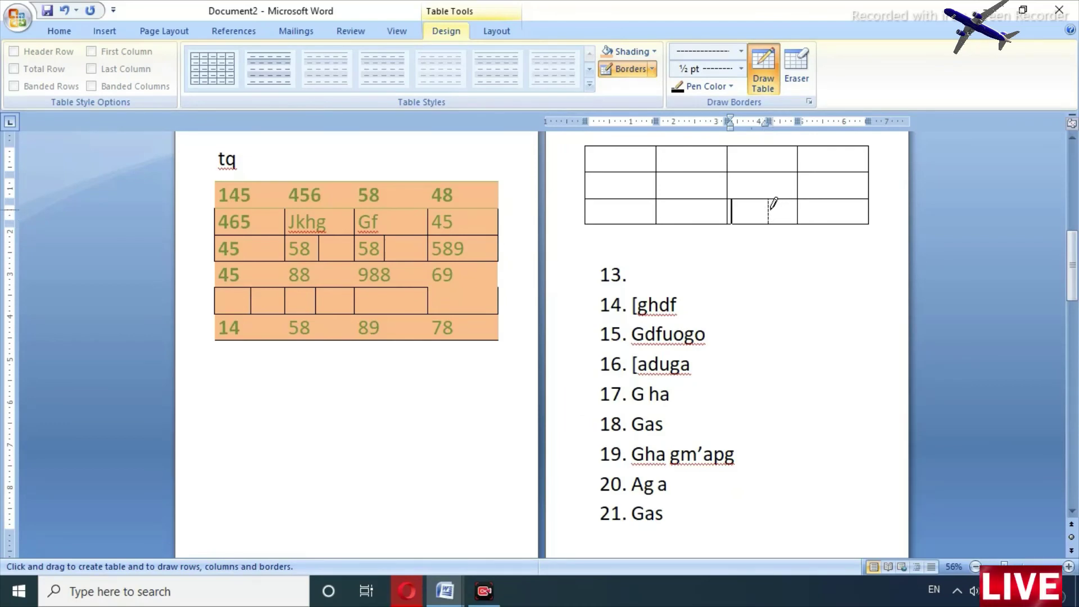
# Split the third-column cell of the middle row with a vertical dash-dot-dot ½ pt line.
pyautogui.click(742, 53)
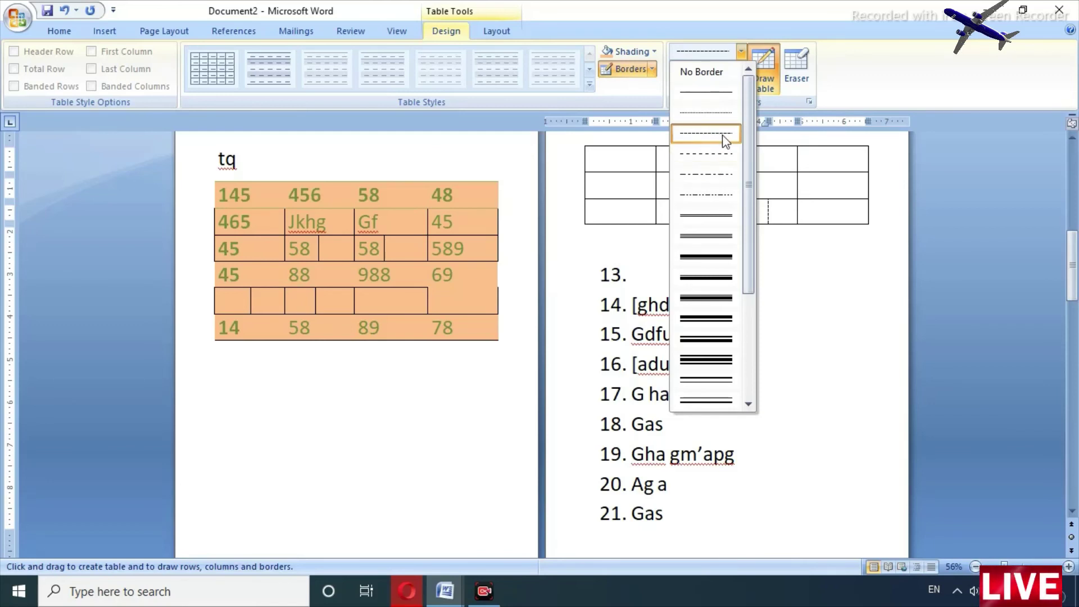
pyautogui.click(706, 194)
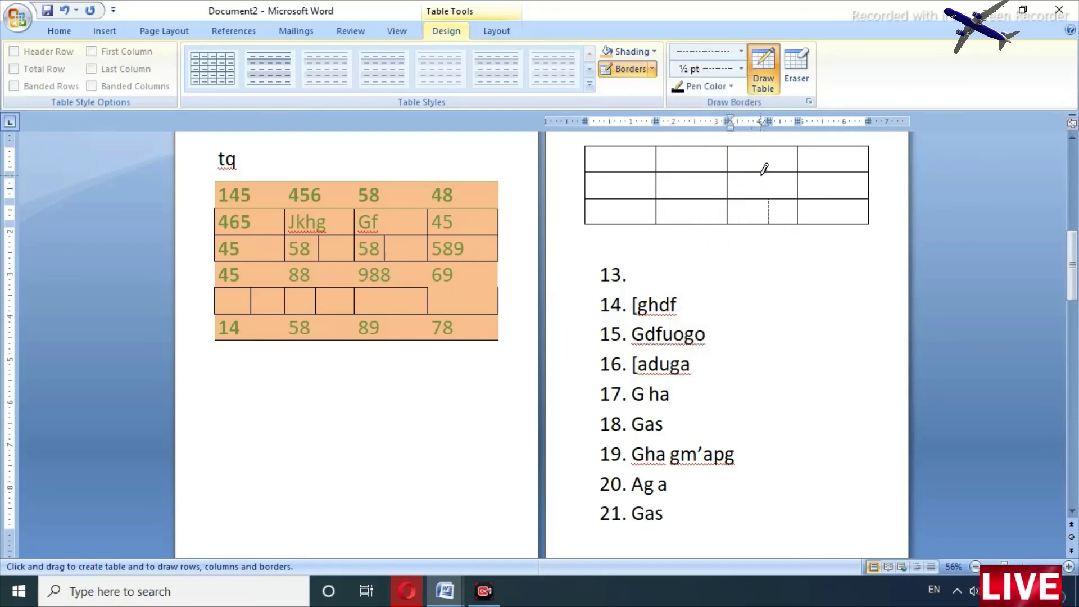
pyautogui.moveTo(761, 172); pyautogui.dragTo(762, 197)
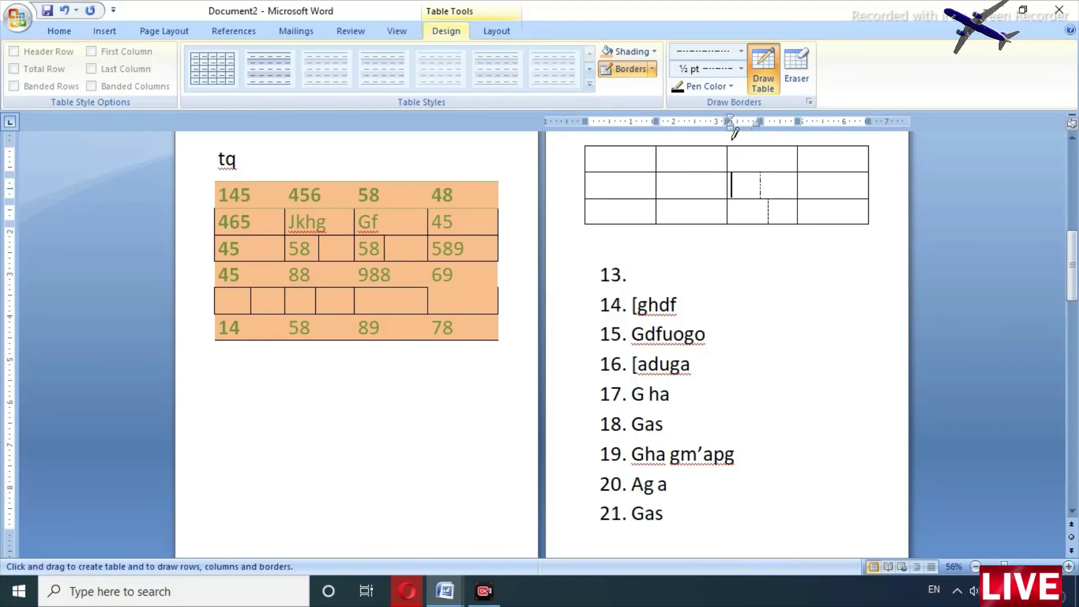
# Split the fourth-column cell of the middle row with a vertical thin-thick-thin 3 pt line.
pyautogui.click(741, 51)
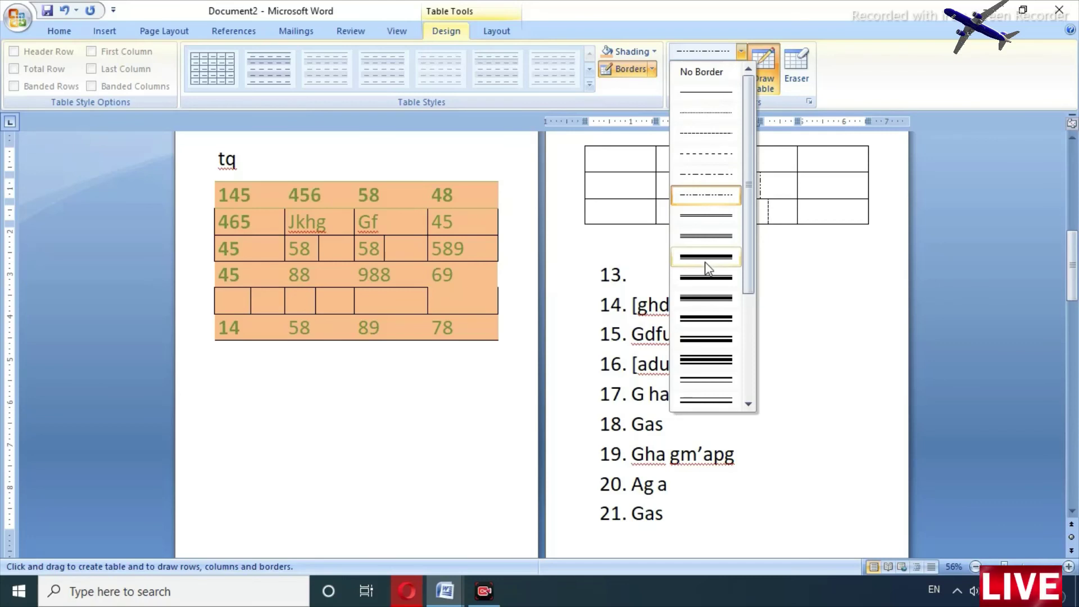
pyautogui.click(708, 299)
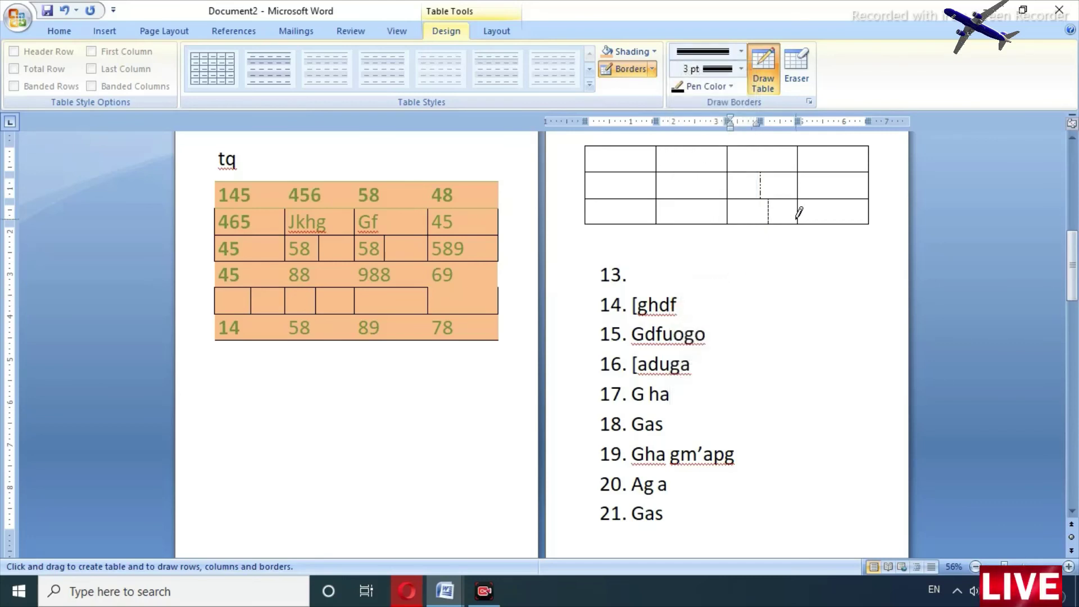
pyautogui.click(830, 184)
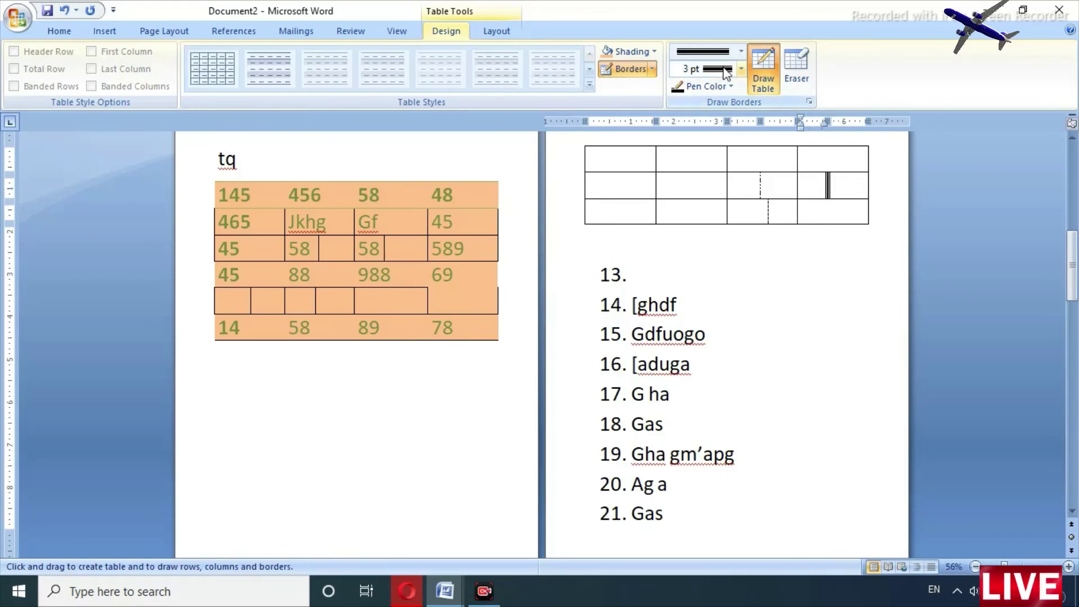
# Draw a vertical single wavy ¾ pt line through the second-column cells of the top two rows.
pyautogui.click(741, 52)
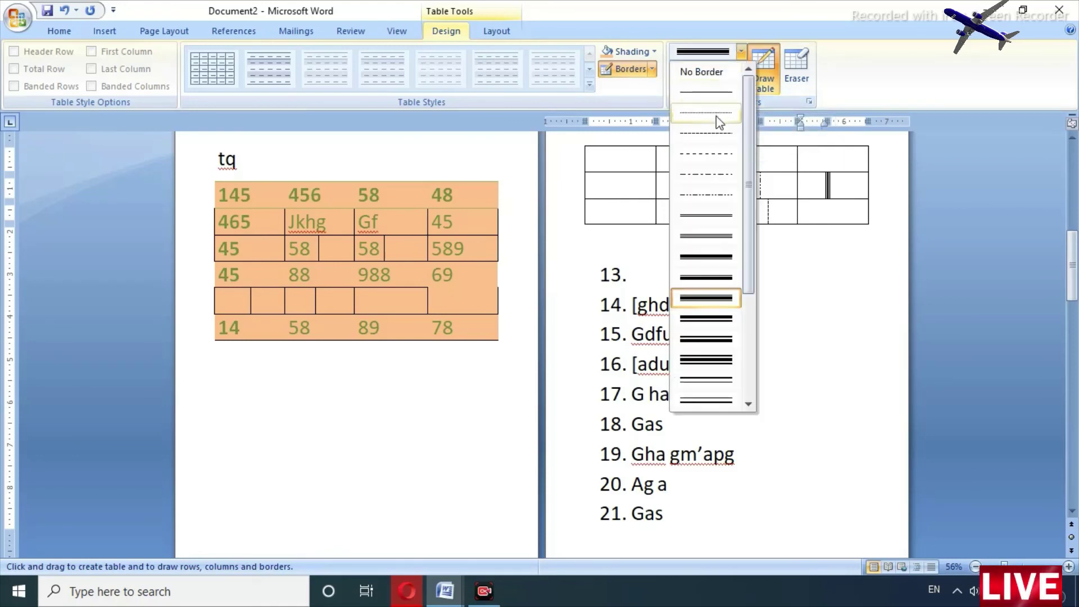
pyautogui.click(748, 404)
pyautogui.click(747, 404)
pyautogui.click(747, 404)
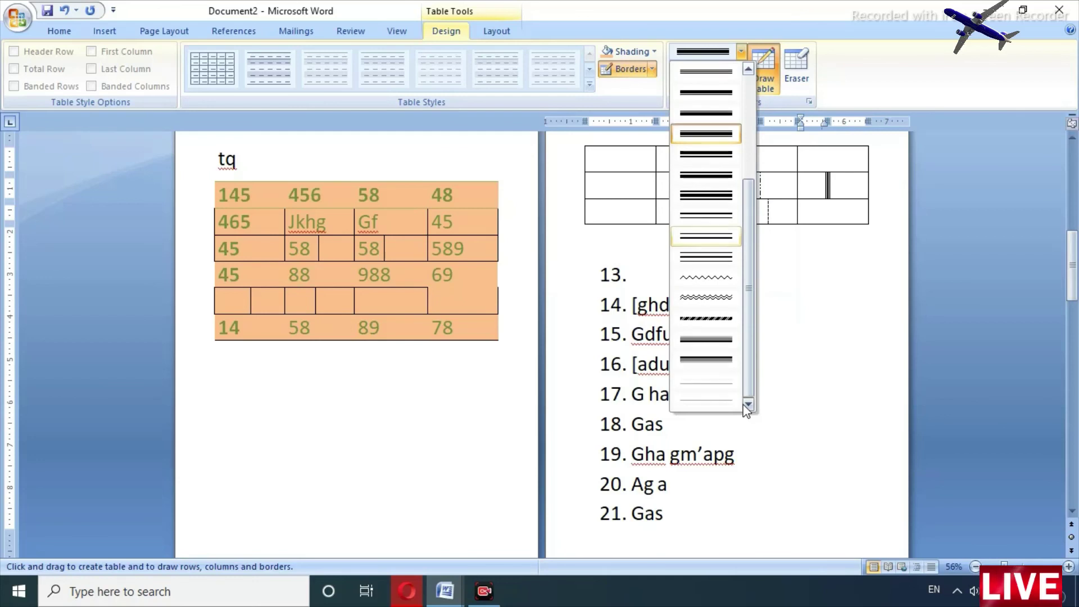
pyautogui.click(700, 282)
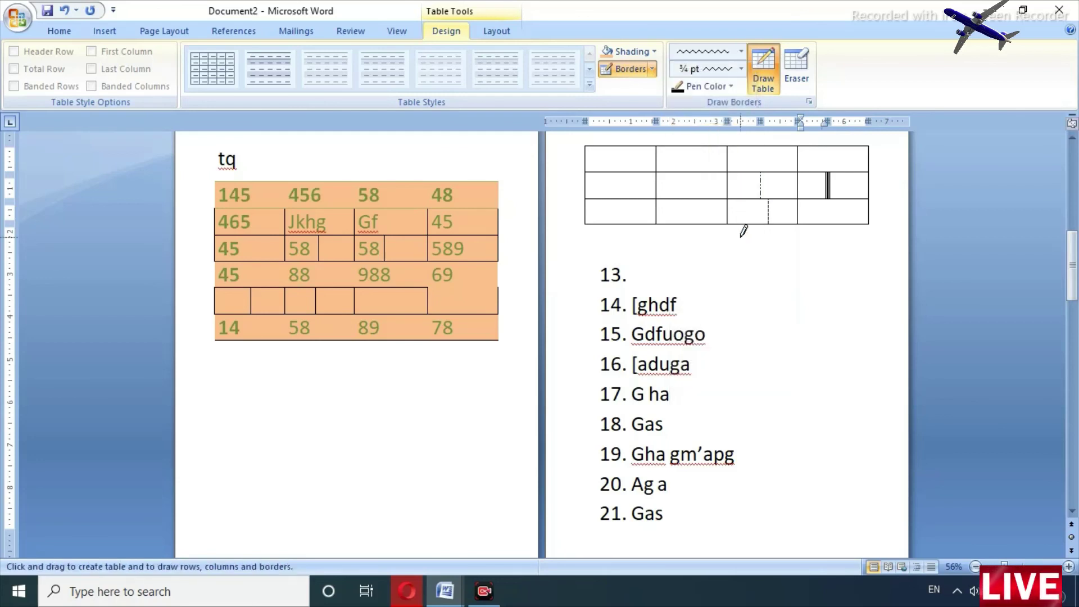
pyautogui.moveTo(700, 145); pyautogui.dragTo(699, 174)
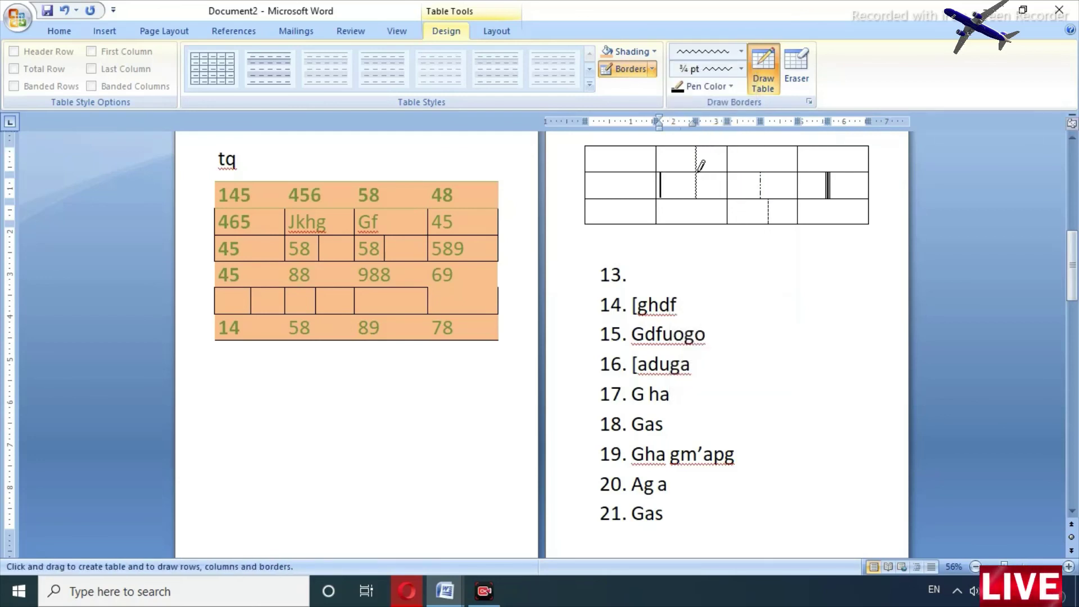
# Erase the wavy lines with the row border between them, and the two dashed dividers in the third column.
pyautogui.click(798, 72)
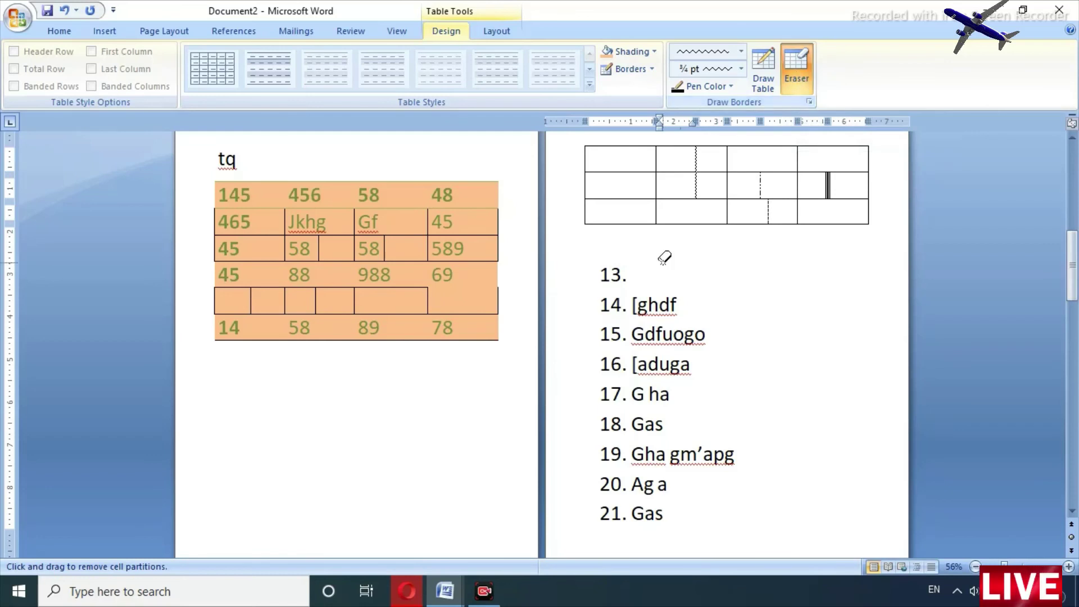
pyautogui.moveTo(696, 183); pyautogui.dragTo(699, 163)
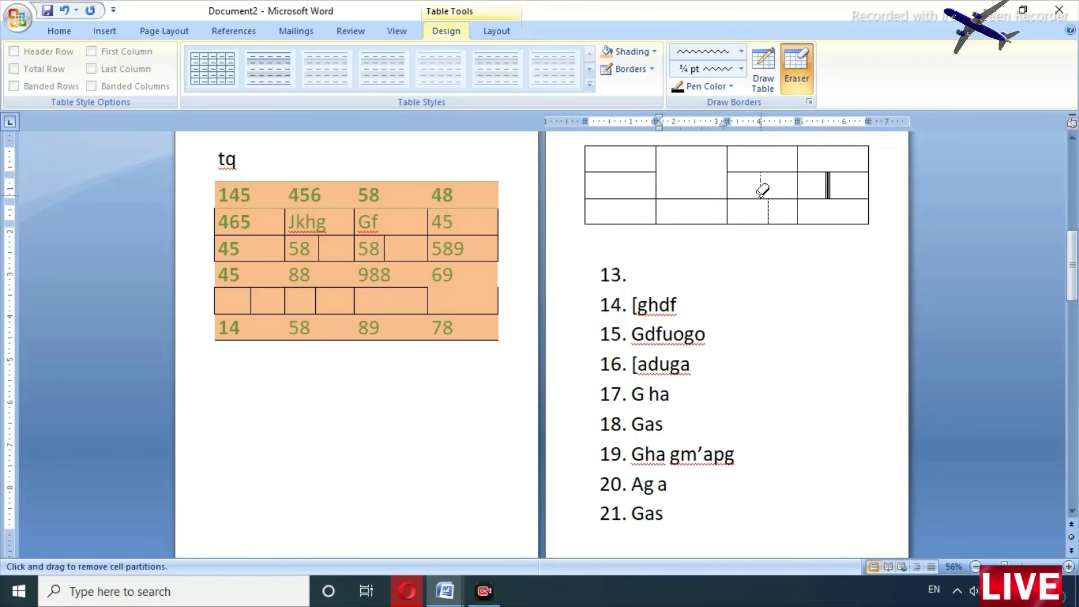
pyautogui.click(763, 191)
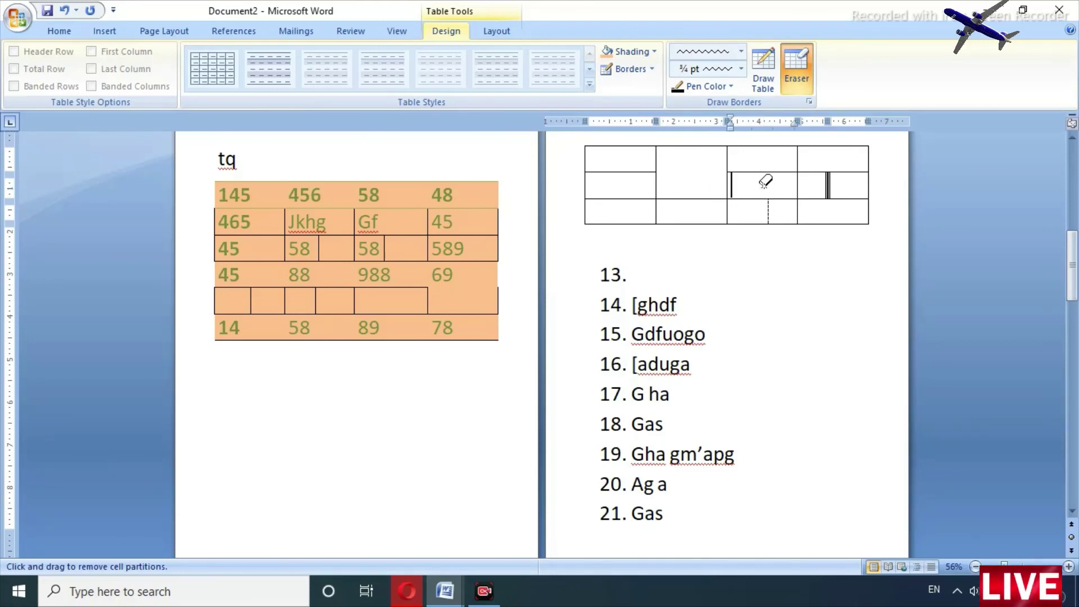
pyautogui.click(771, 209)
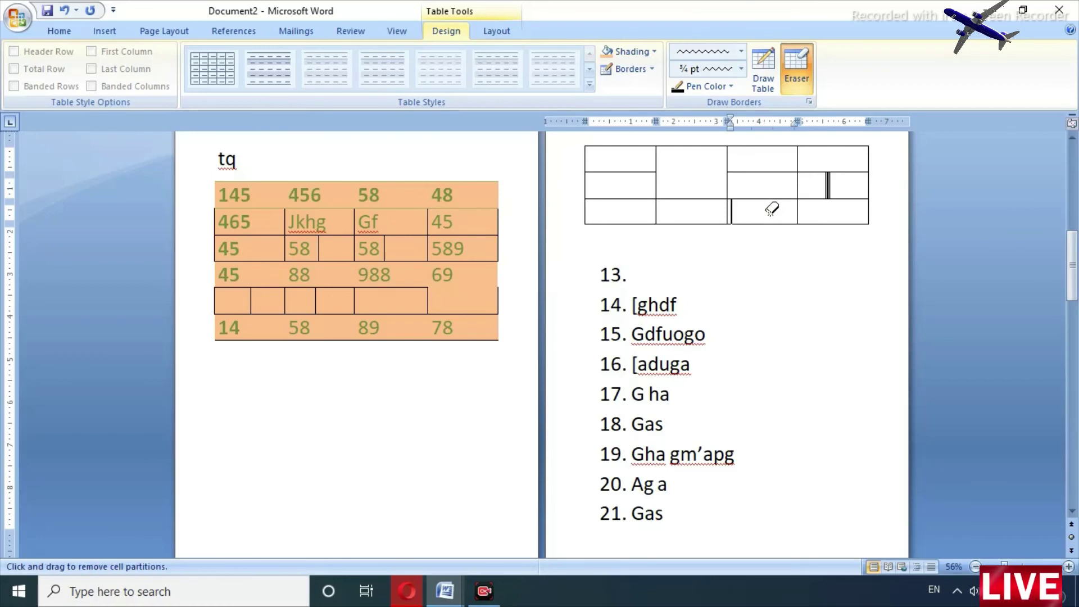
# Erase the inner borders of the middle columns' top two rows, plus the fourth column's triple divider and top border.
pyautogui.click(755, 171)
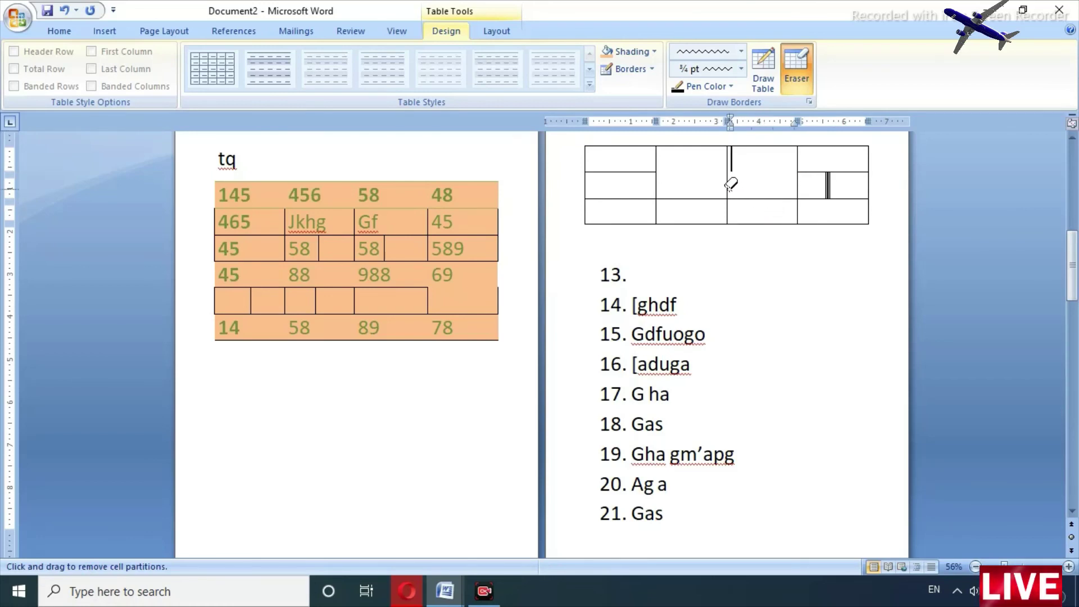
pyautogui.click(729, 185)
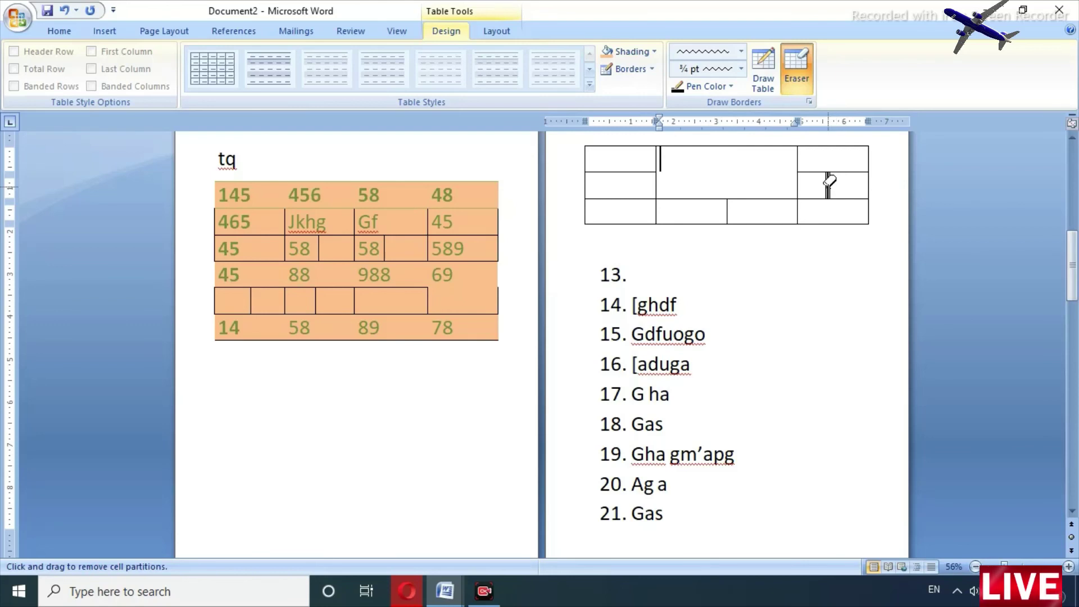
pyautogui.click(804, 145)
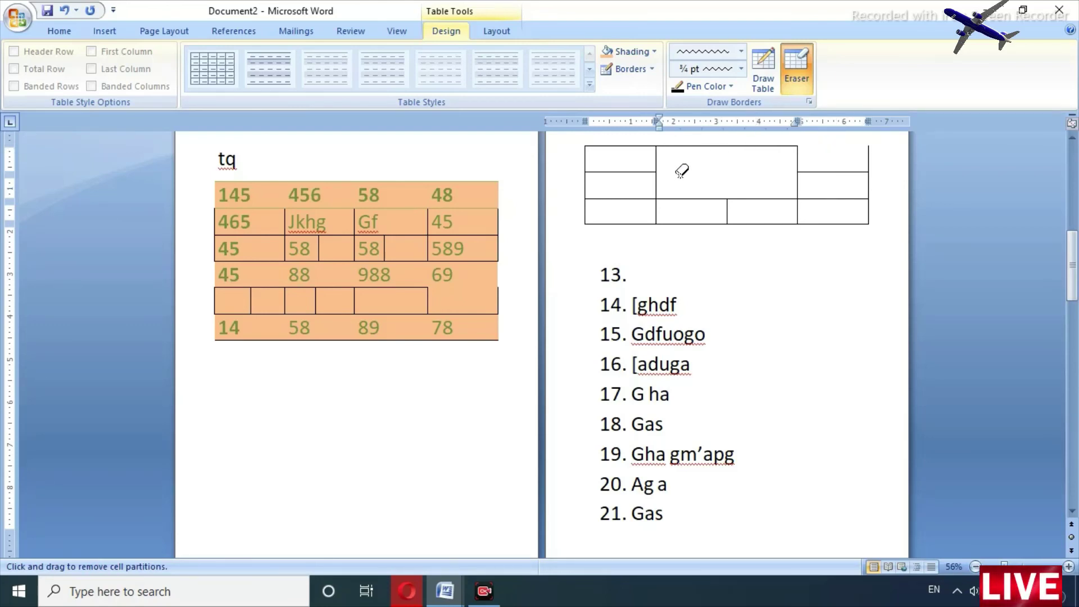
# Erase the row borders in the first column and the remaining inner borders of the two middle columns, and leave the Eraser.
pyautogui.click(620, 172)
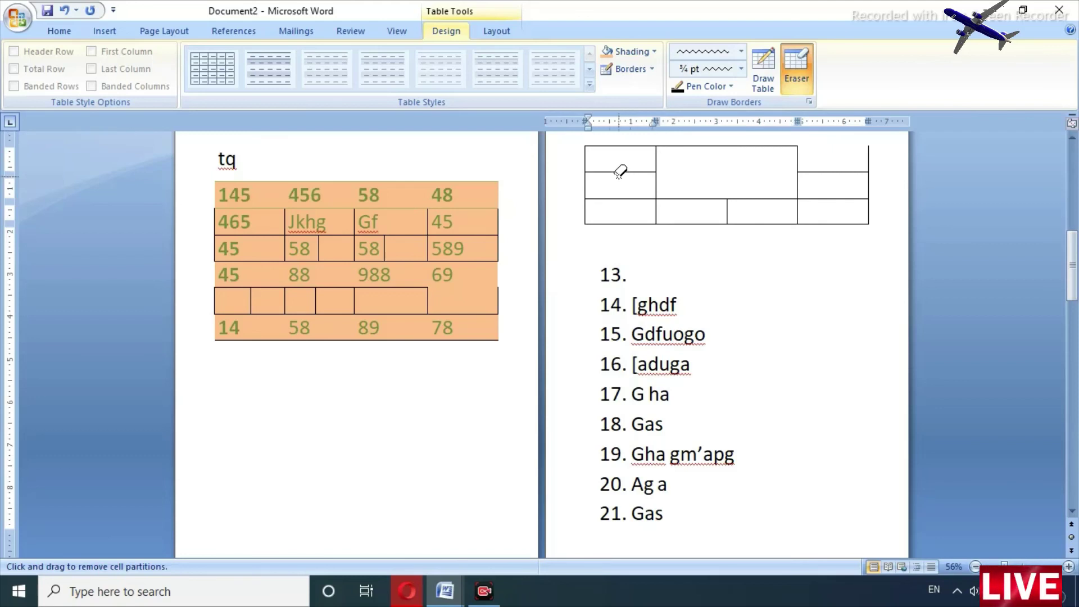
pyautogui.click(620, 170)
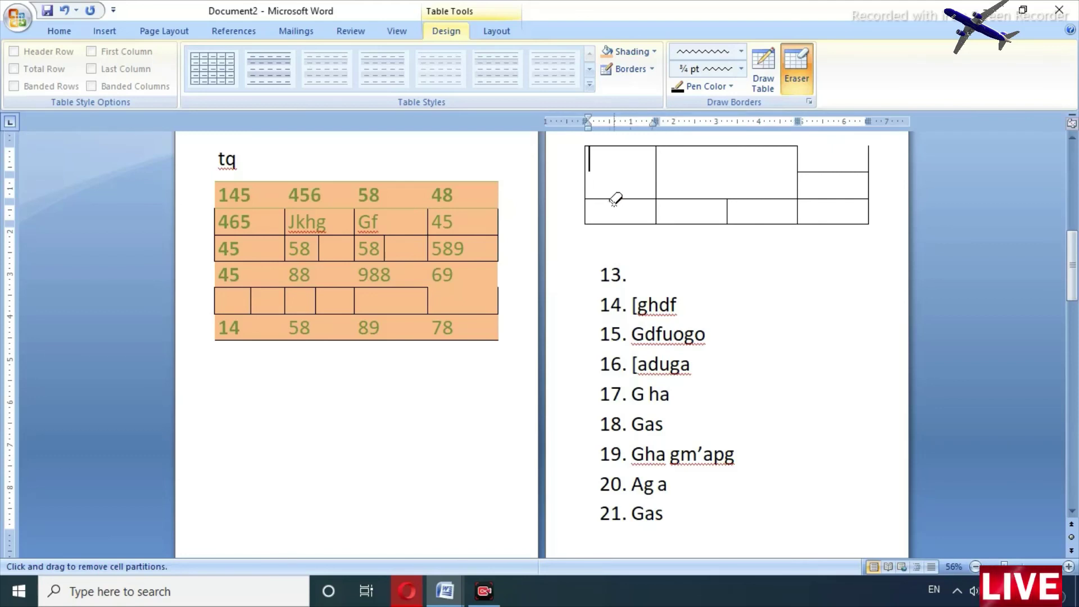
pyautogui.click(614, 199)
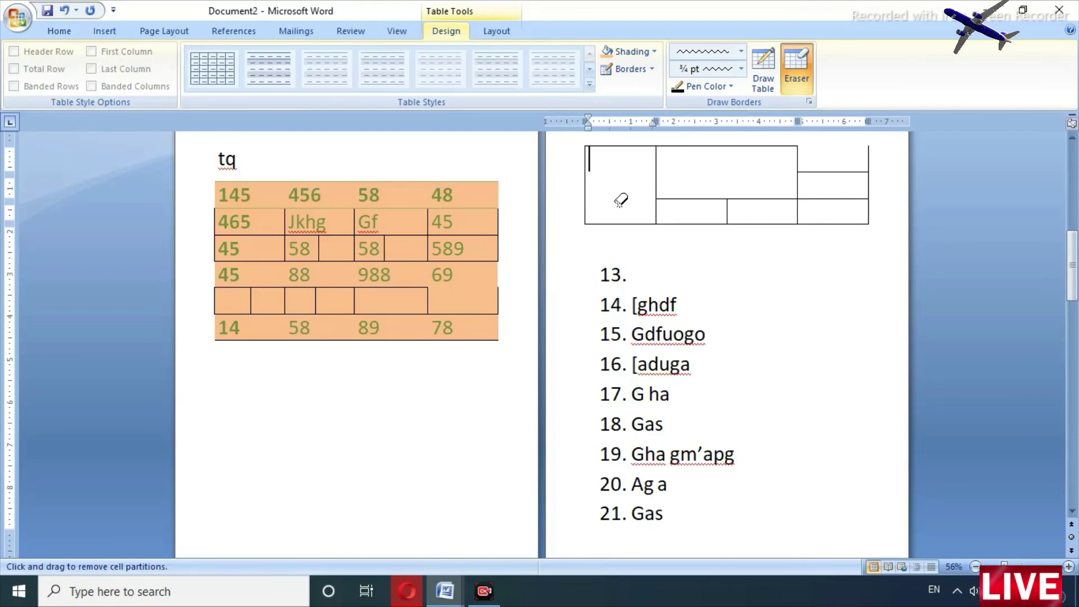
pyautogui.click(696, 198)
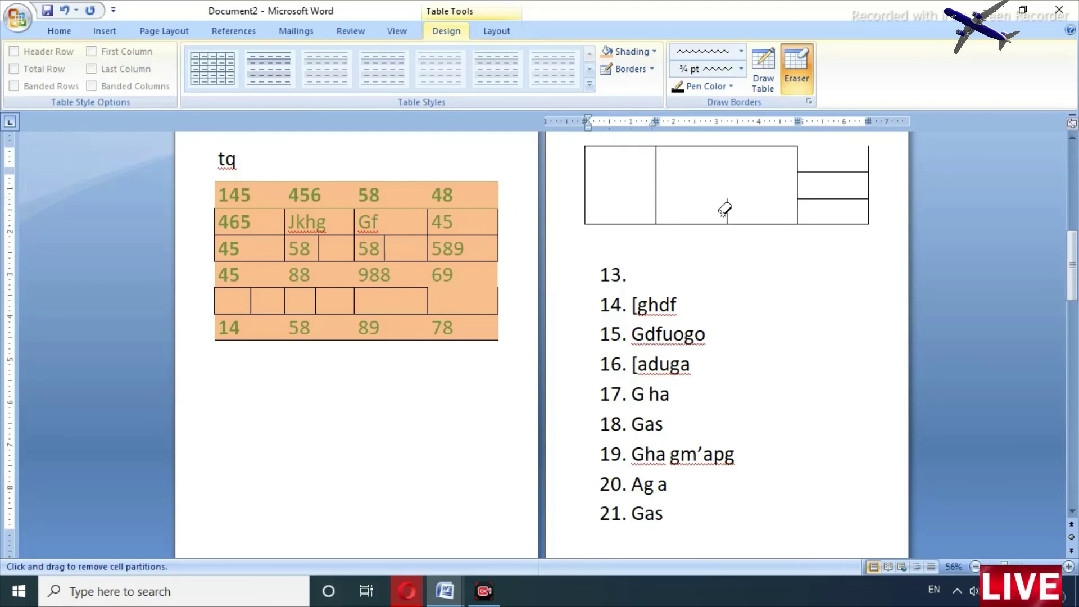
pyautogui.click(729, 212)
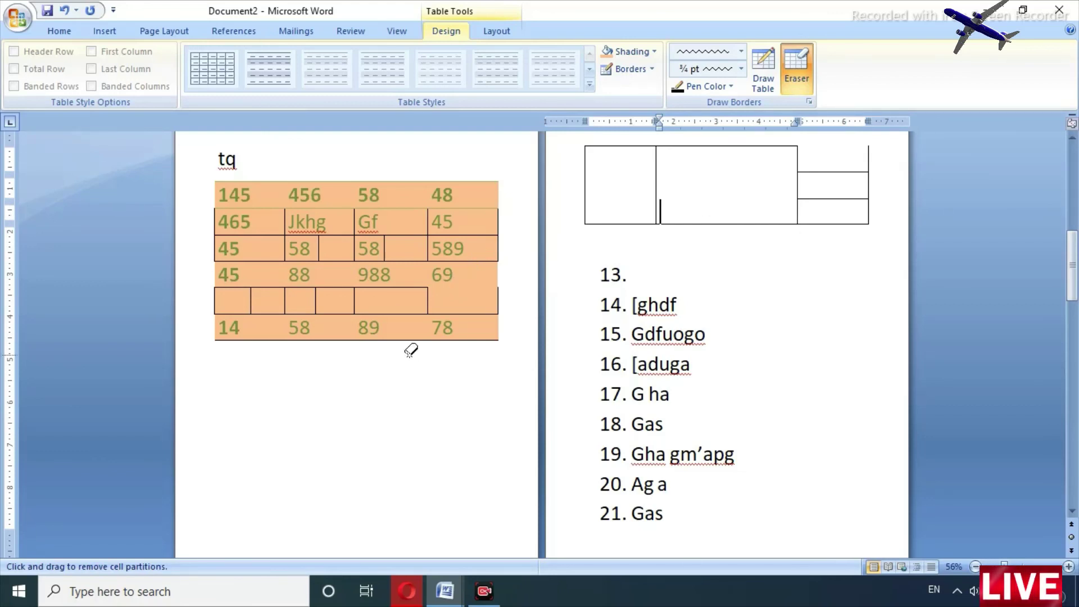
pyautogui.press('Escape')
# Go back to the start of the document and place the cursor in the "[qwt gu" line on page 2.
pyautogui.scroll(1, 412, 355)
pyautogui.scroll(6, 411, 355)
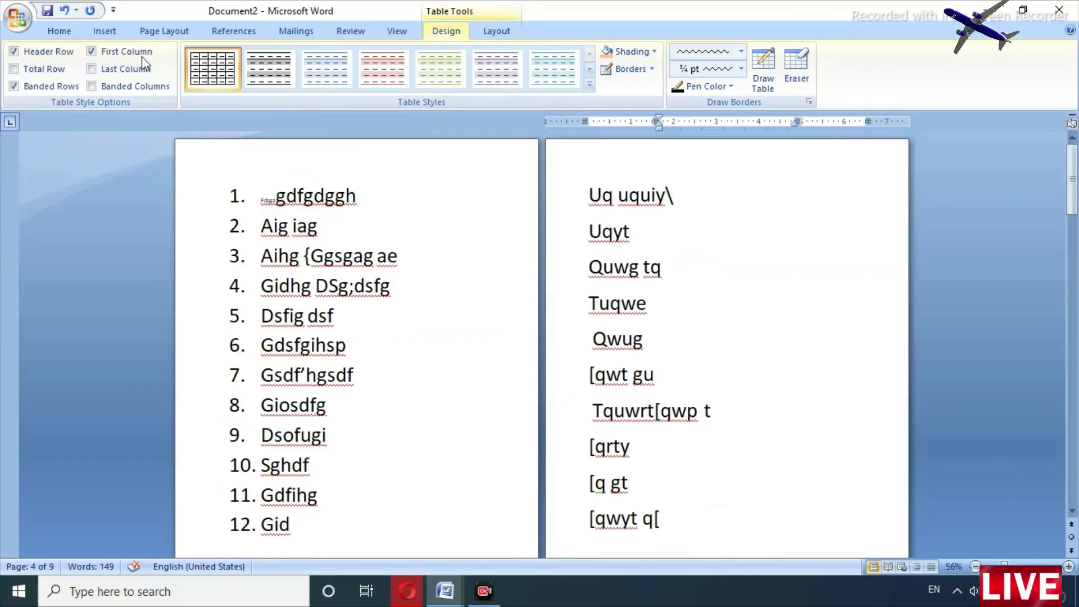
pyautogui.click(100, 32)
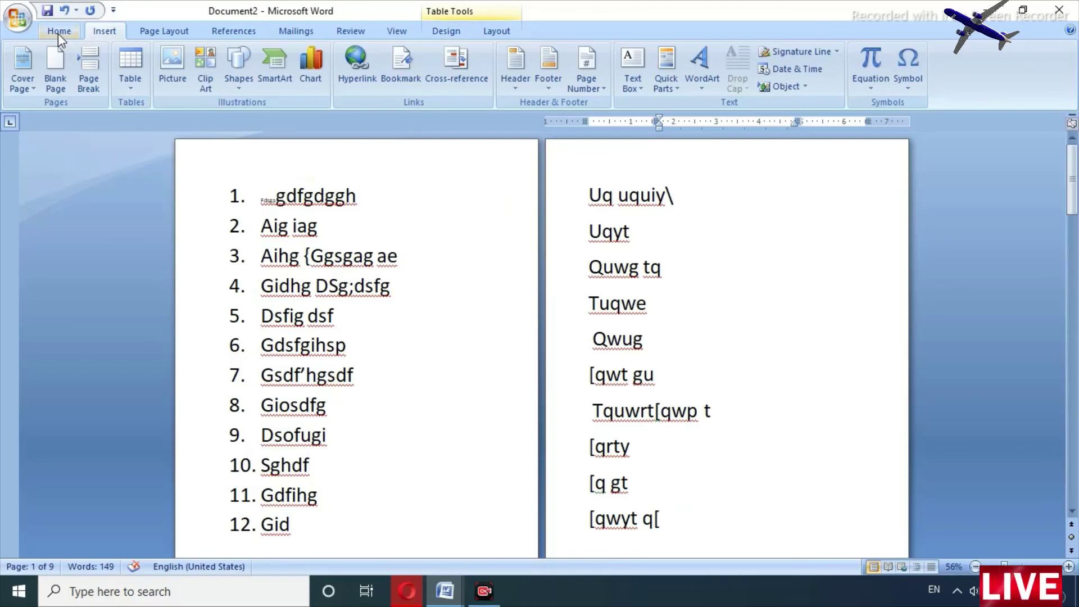
pyautogui.click(59, 32)
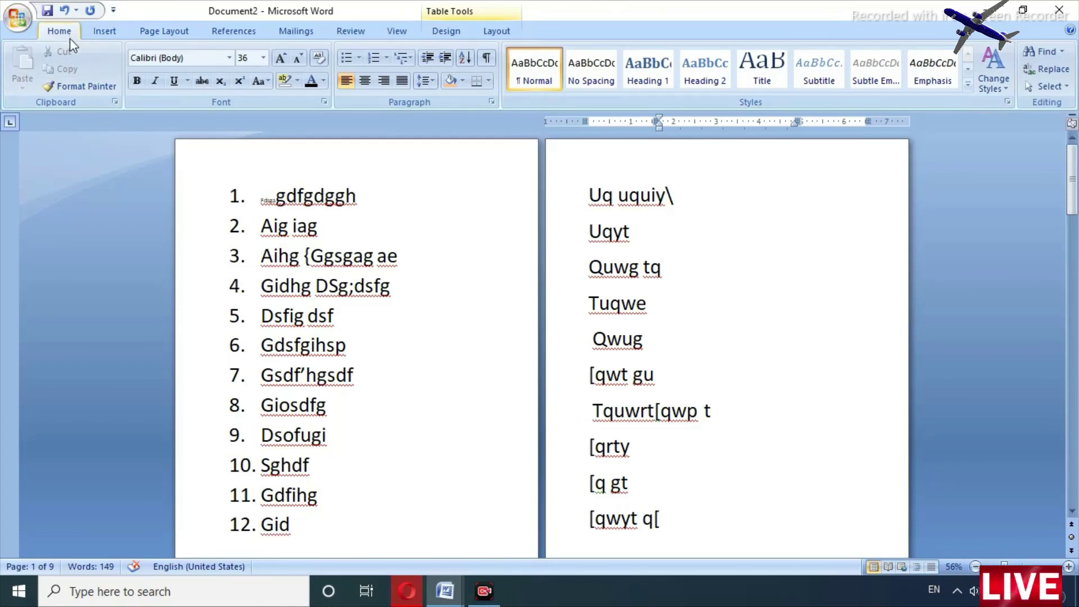
pyautogui.click(104, 32)
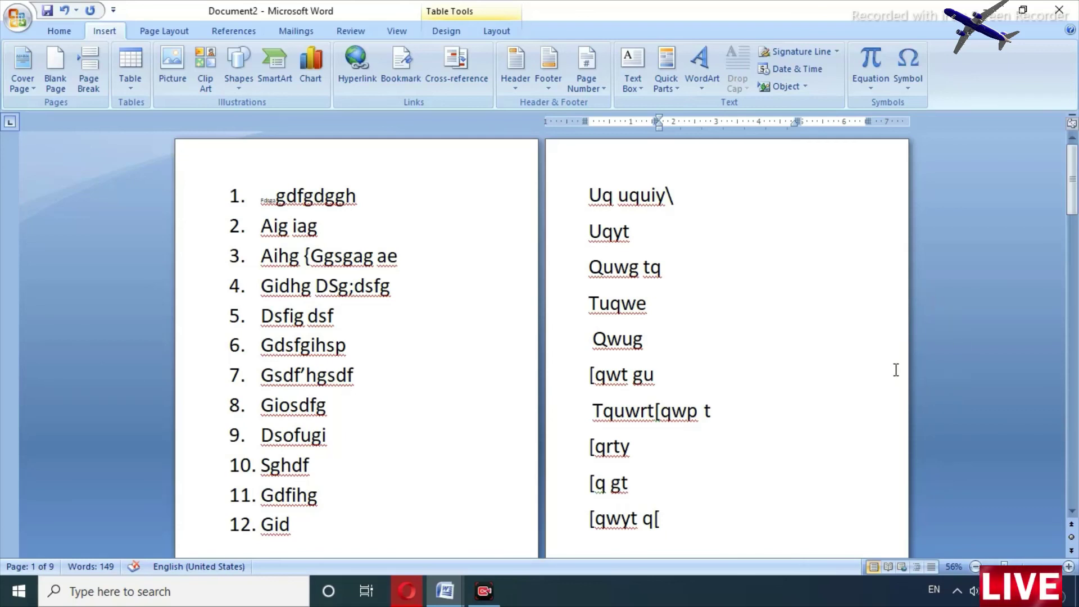
pyautogui.click(867, 369)
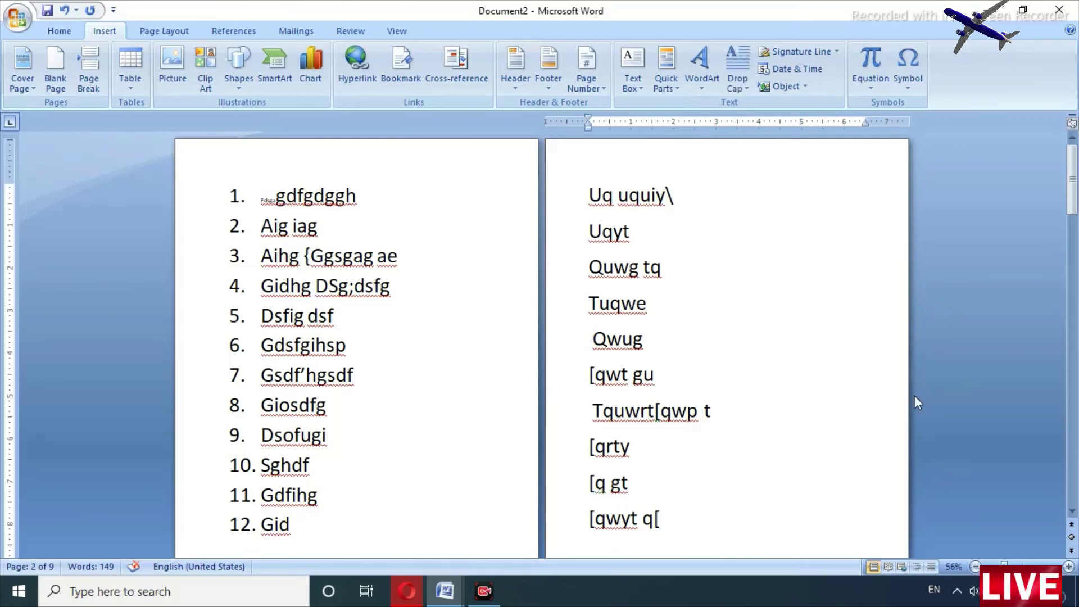